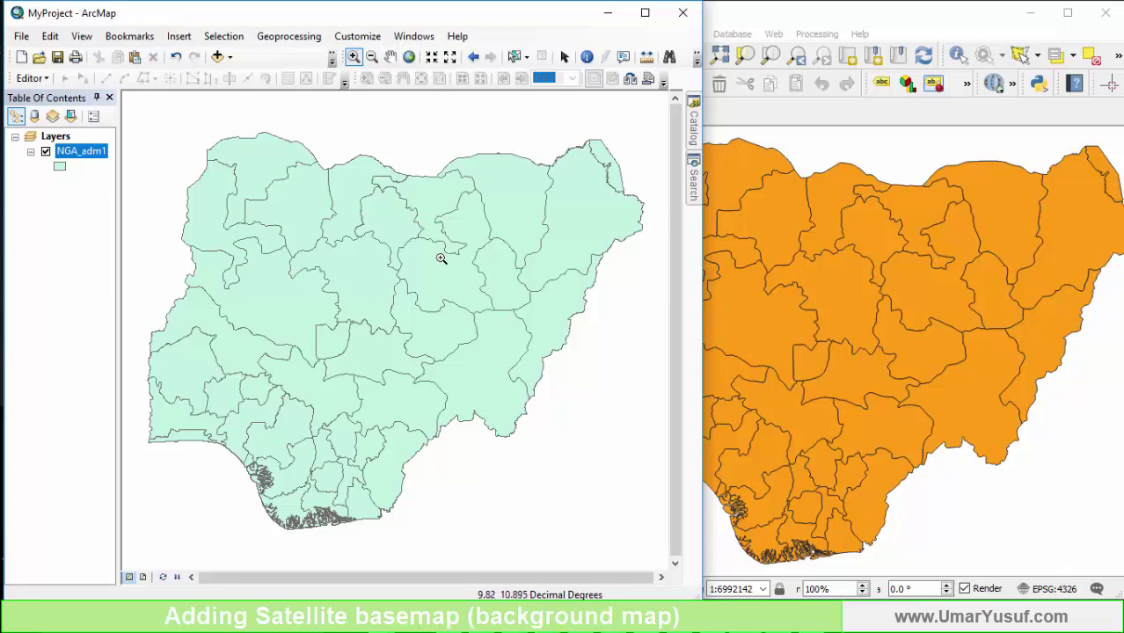
{"action": "left_click", "coordinate": [789, 20]}
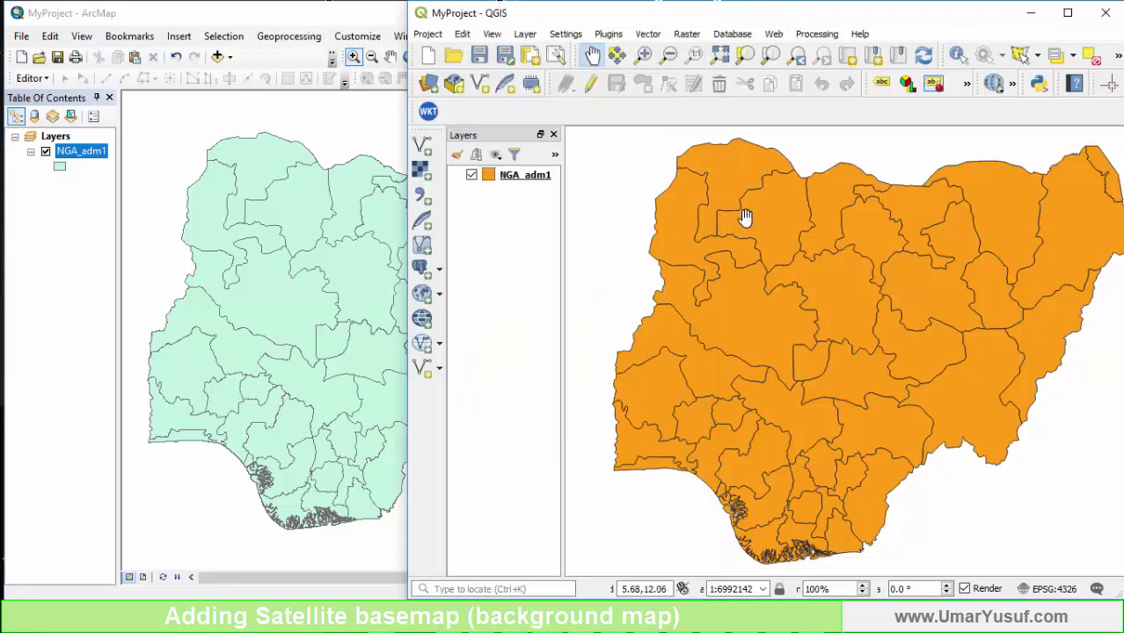
{"action": "left_click", "coordinate": [357, 18]}
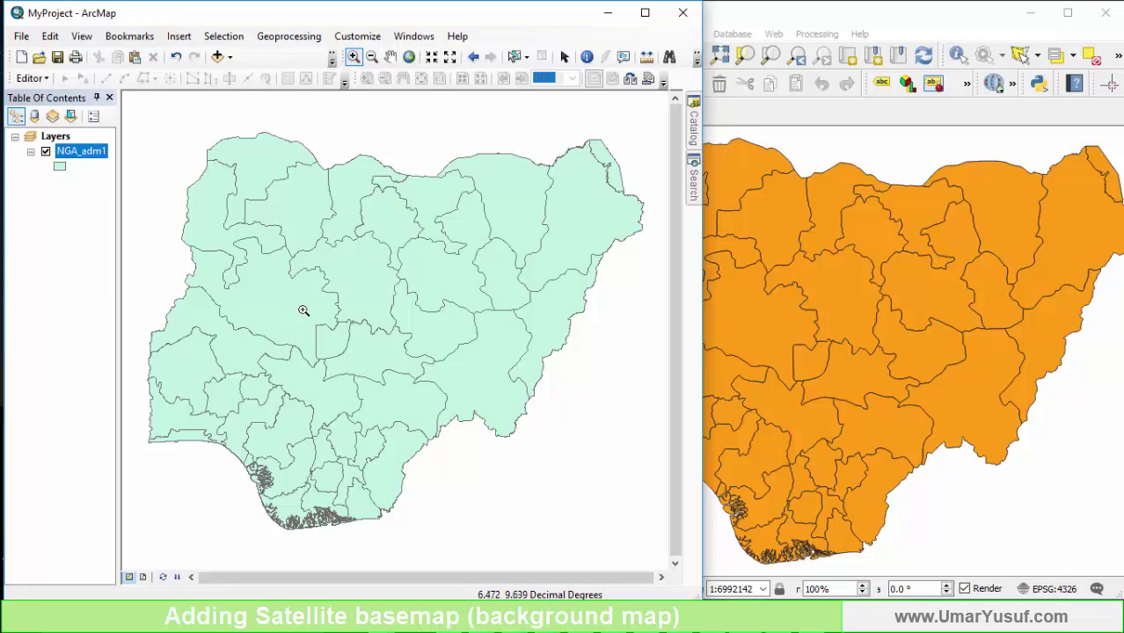
- Set the fill color of the NGA_adm1 layer's symbol to No Color in ArcMap
{"action": "left_click_drag", "start_coordinate": [299, 308], "coordinate": [369, 373]}
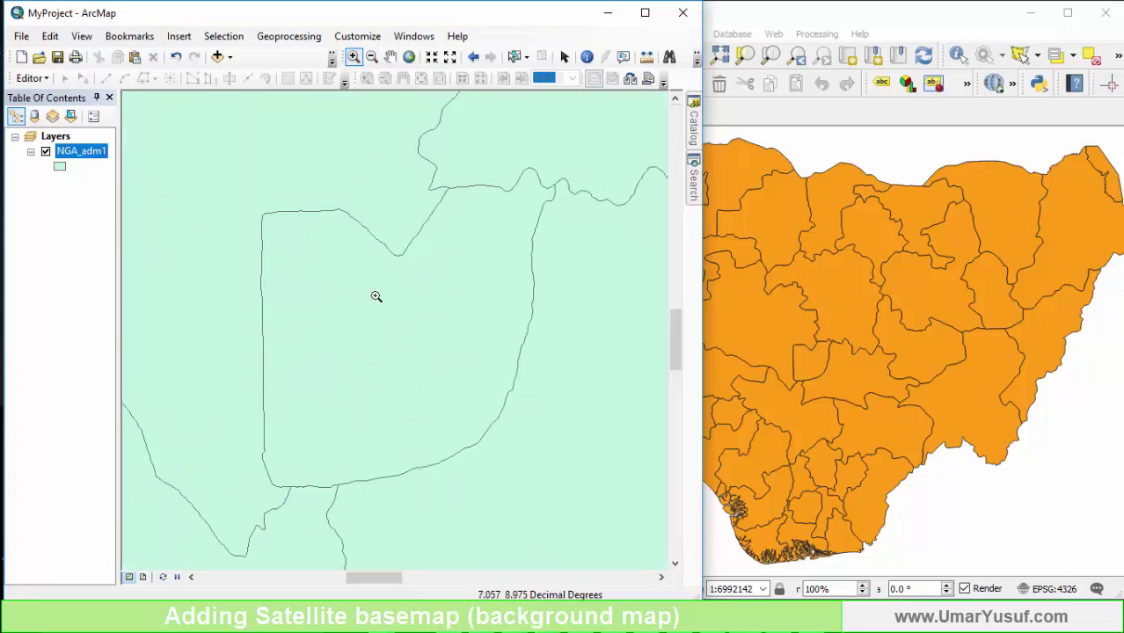
{"action": "right_click", "coordinate": [90, 160]}
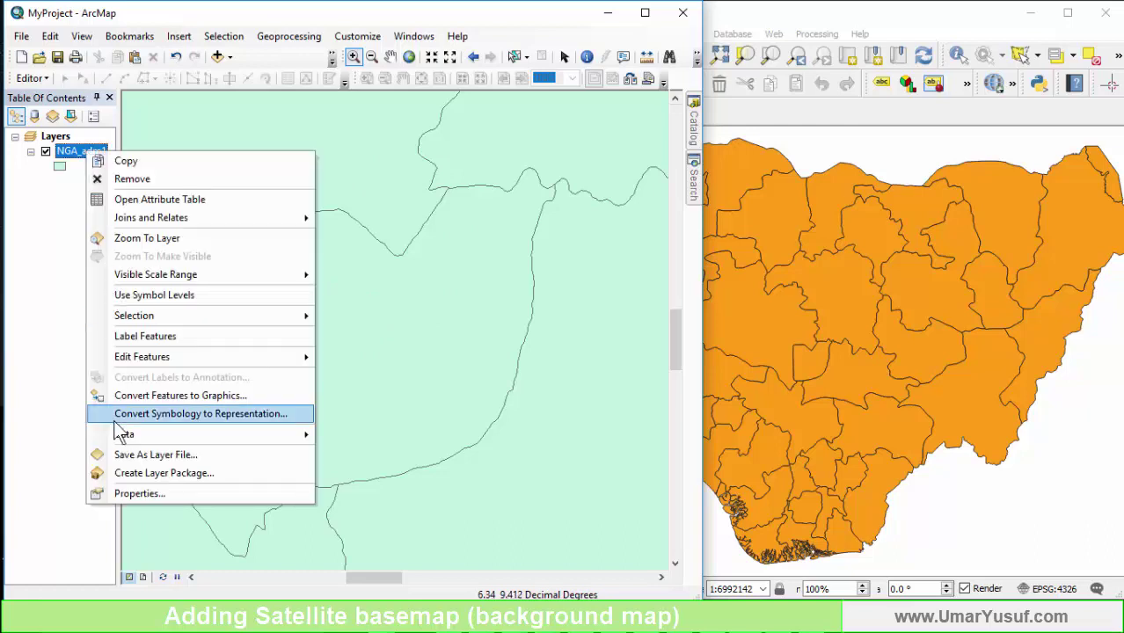
{"action": "left_click", "coordinate": [211, 493]}
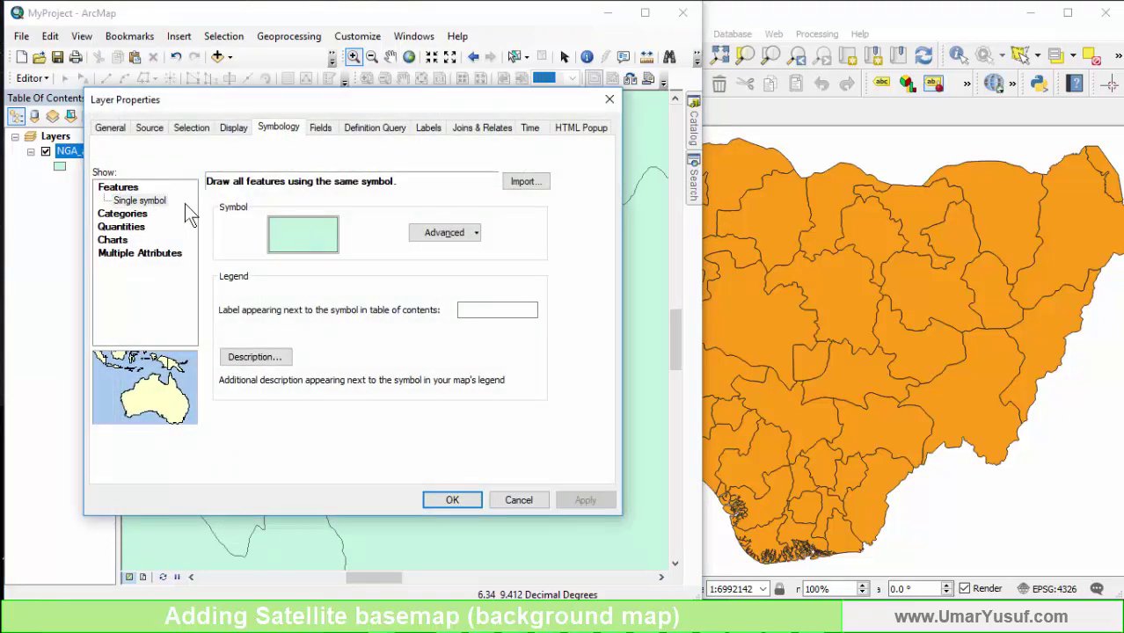
{"action": "left_click", "coordinate": [318, 236]}
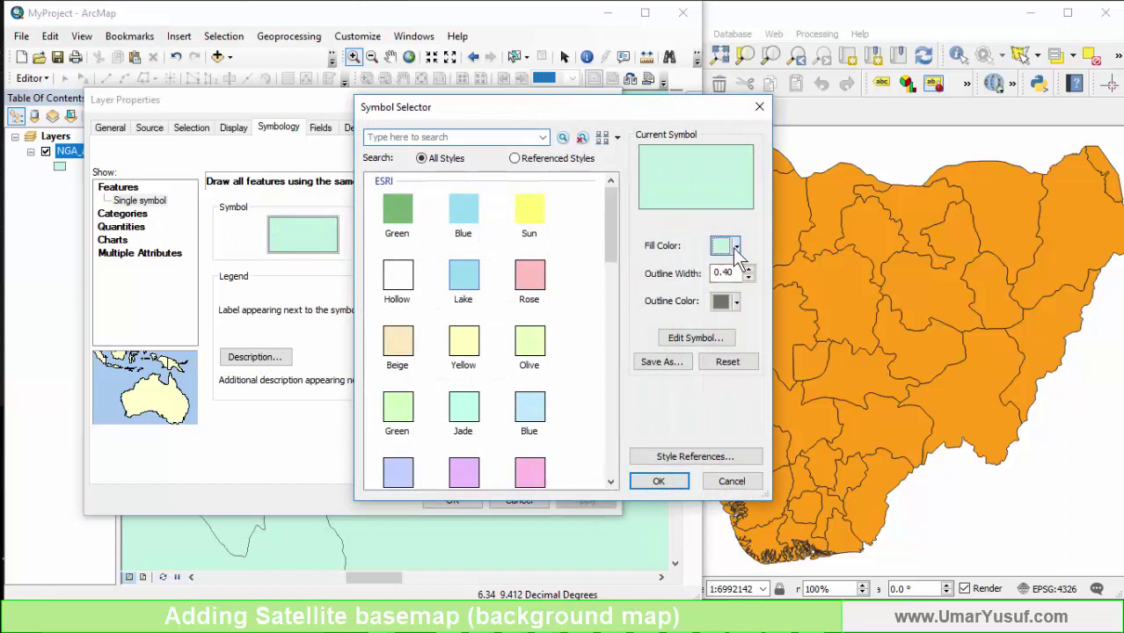
{"action": "left_click", "coordinate": [736, 246]}
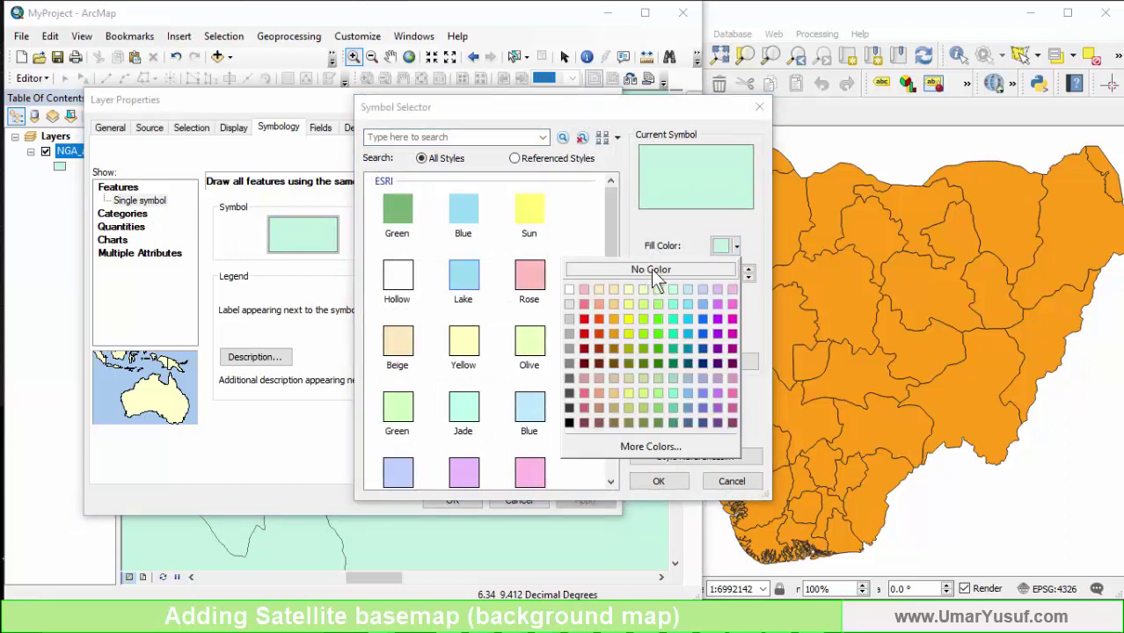
{"action": "left_click", "coordinate": [675, 270]}
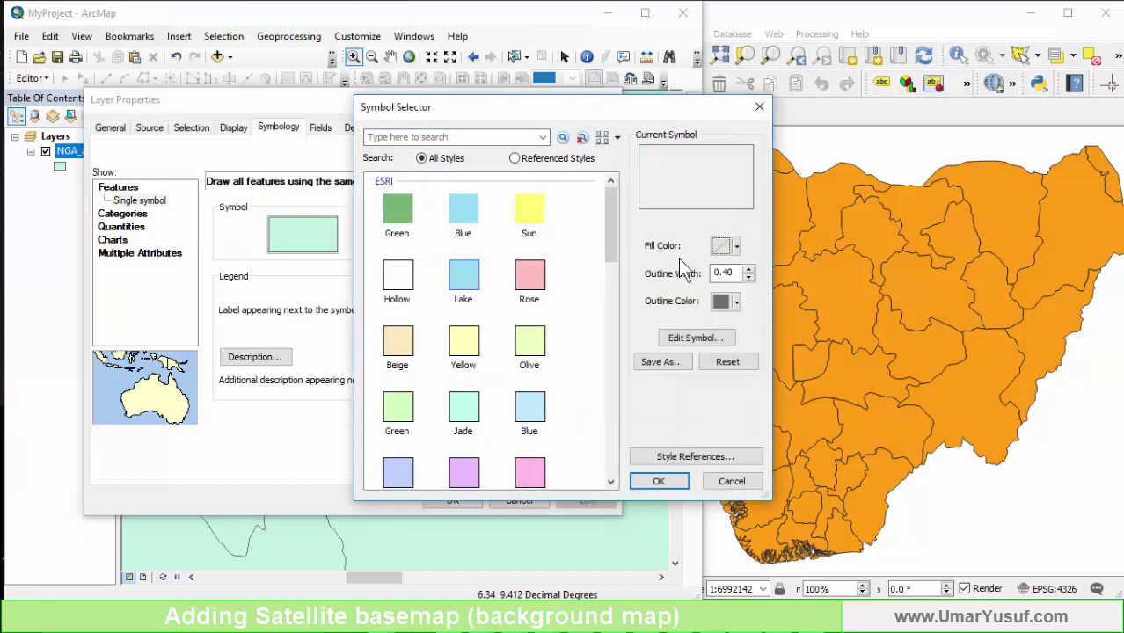
{"action": "left_click", "coordinate": [659, 485]}
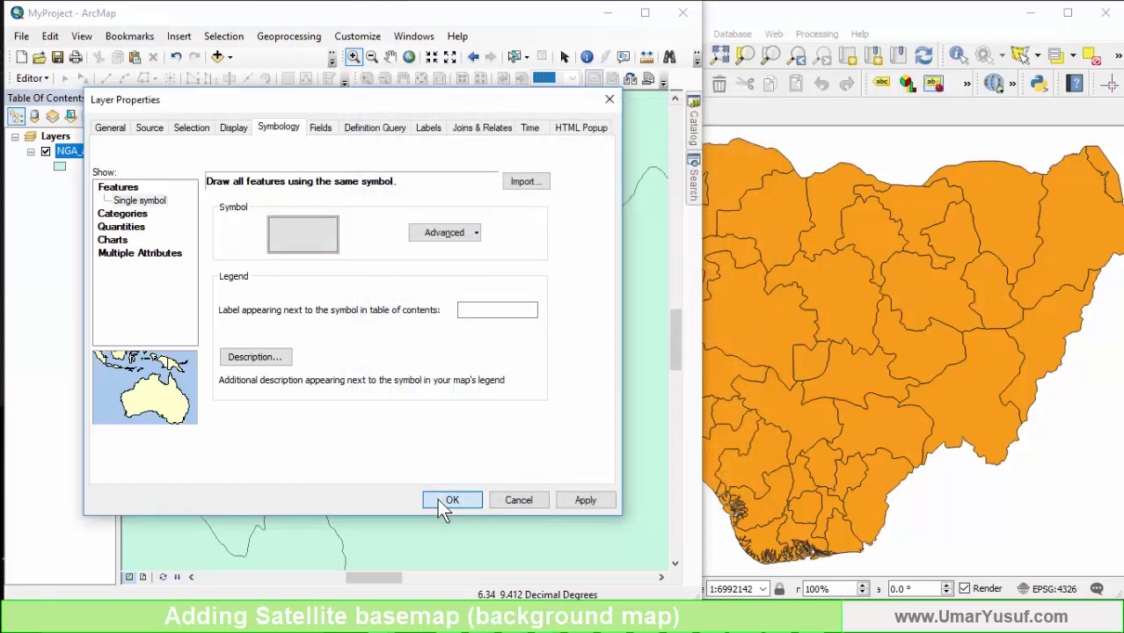
{"action": "left_click", "coordinate": [437, 498]}
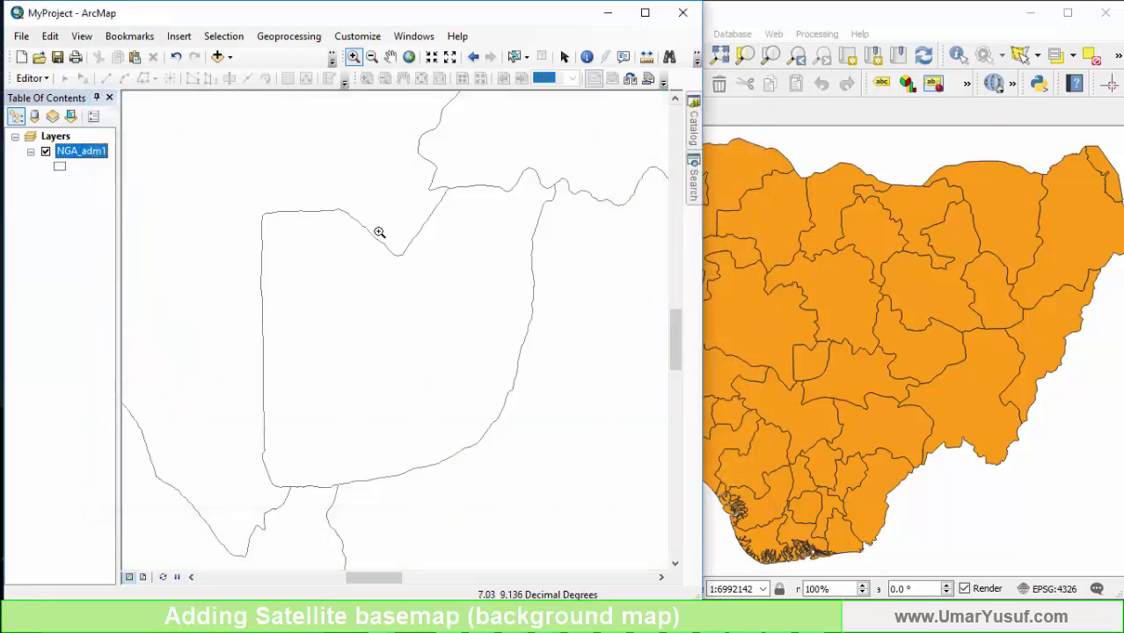
- Switch to QGIS and set the fill style of the NGA_adm1 layer's simple fill to No Brush
{"action": "key", "text": "alt+Tab"}
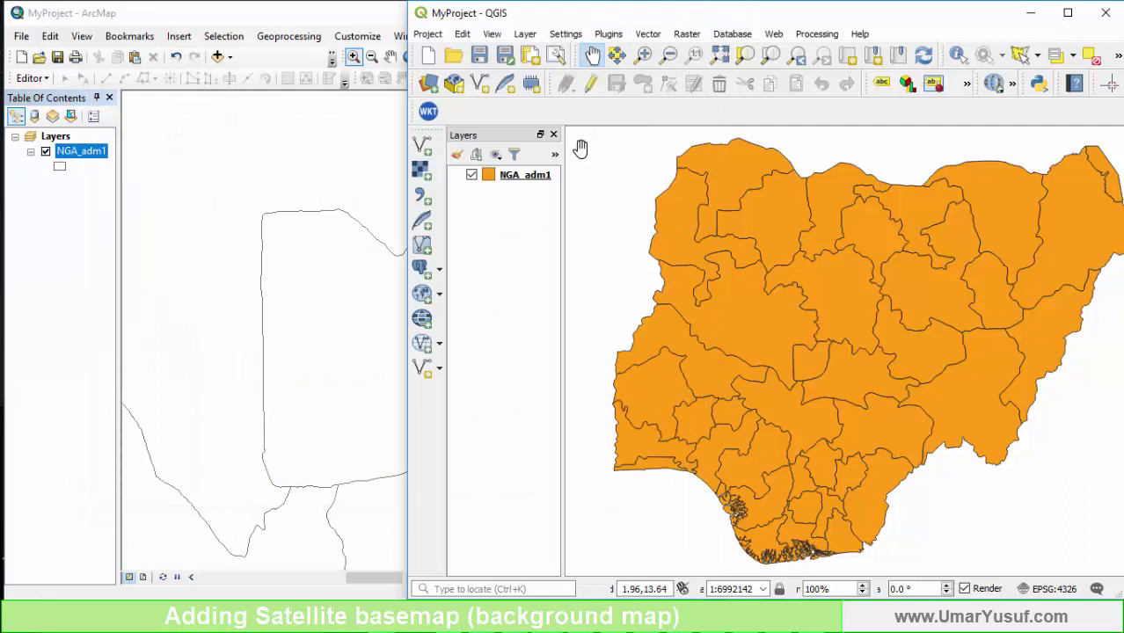
{"action": "left_click", "coordinate": [531, 179]}
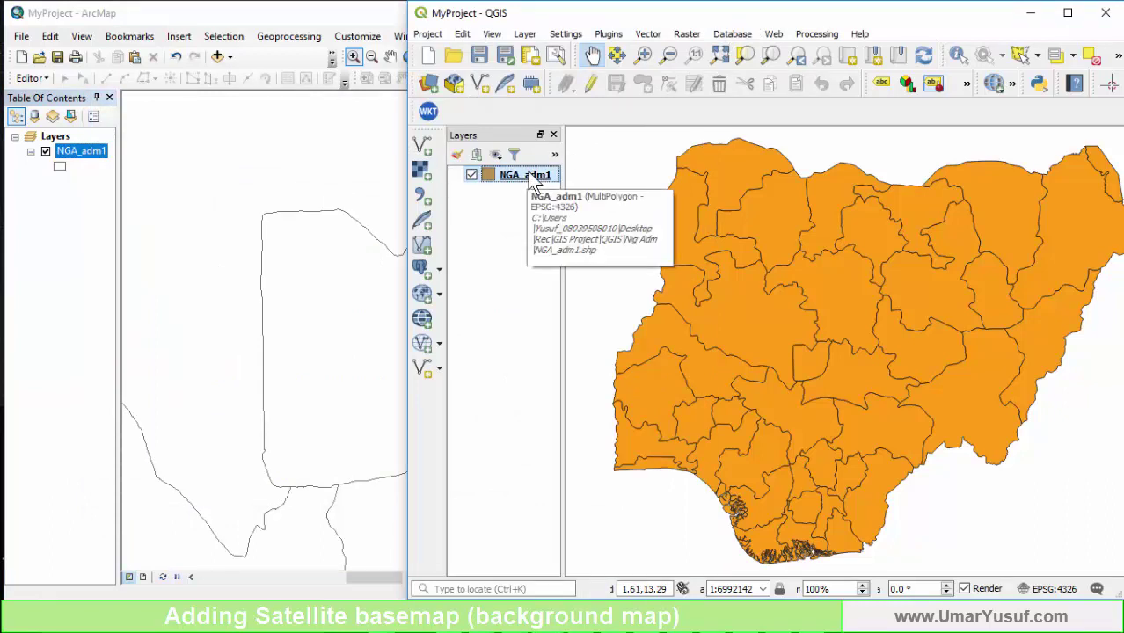
{"action": "right_click", "coordinate": [529, 176]}
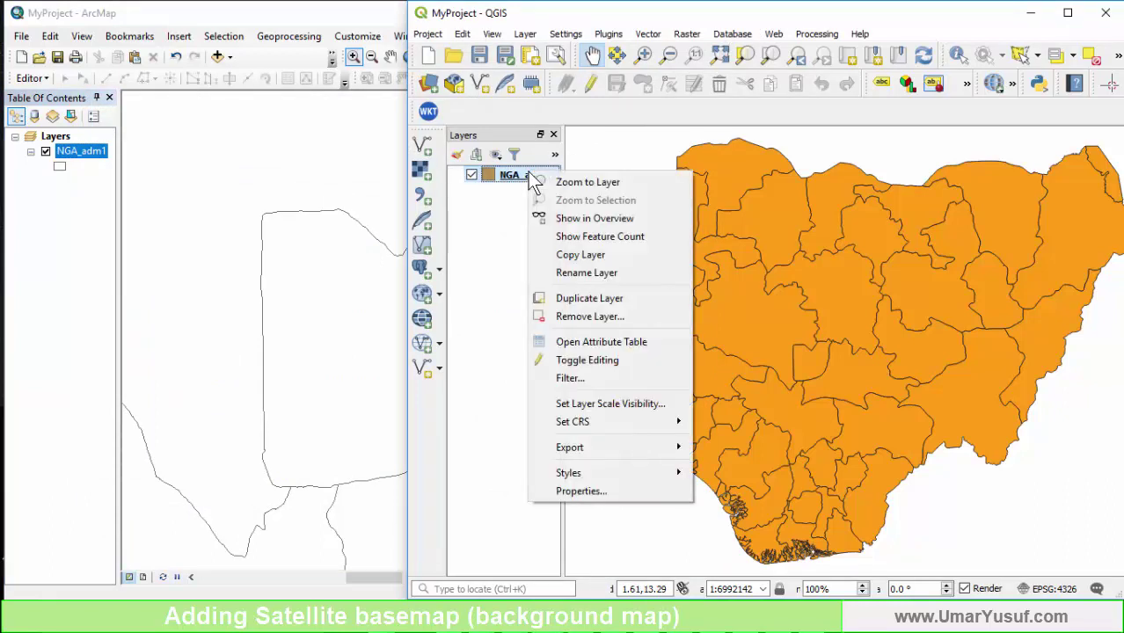
{"action": "left_click", "coordinate": [584, 495]}
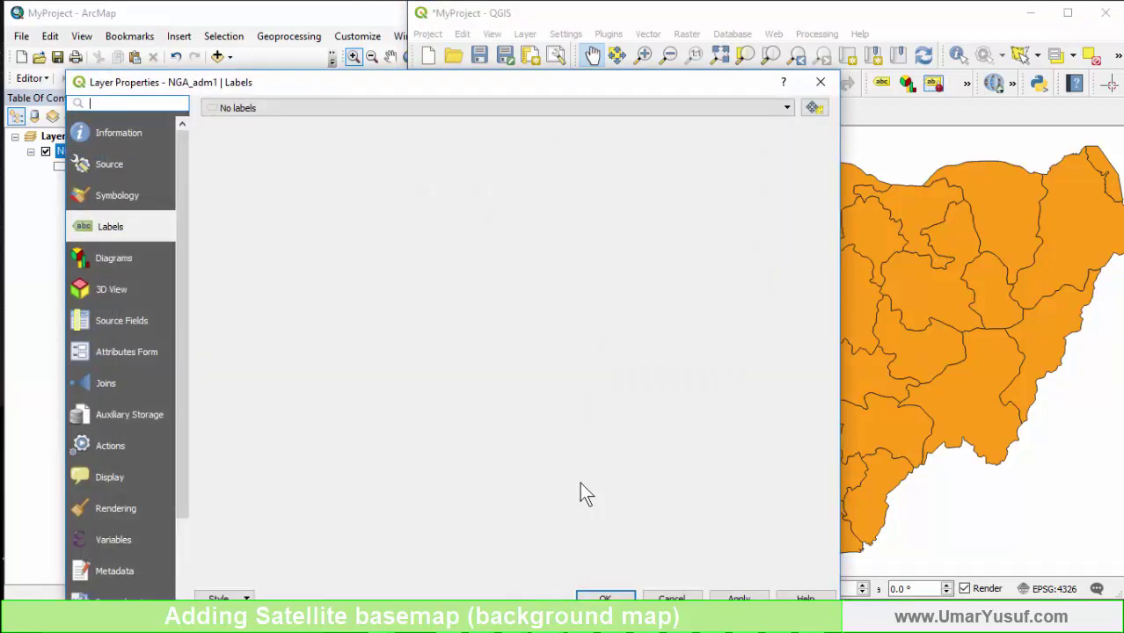
{"action": "left_click", "coordinate": [122, 197]}
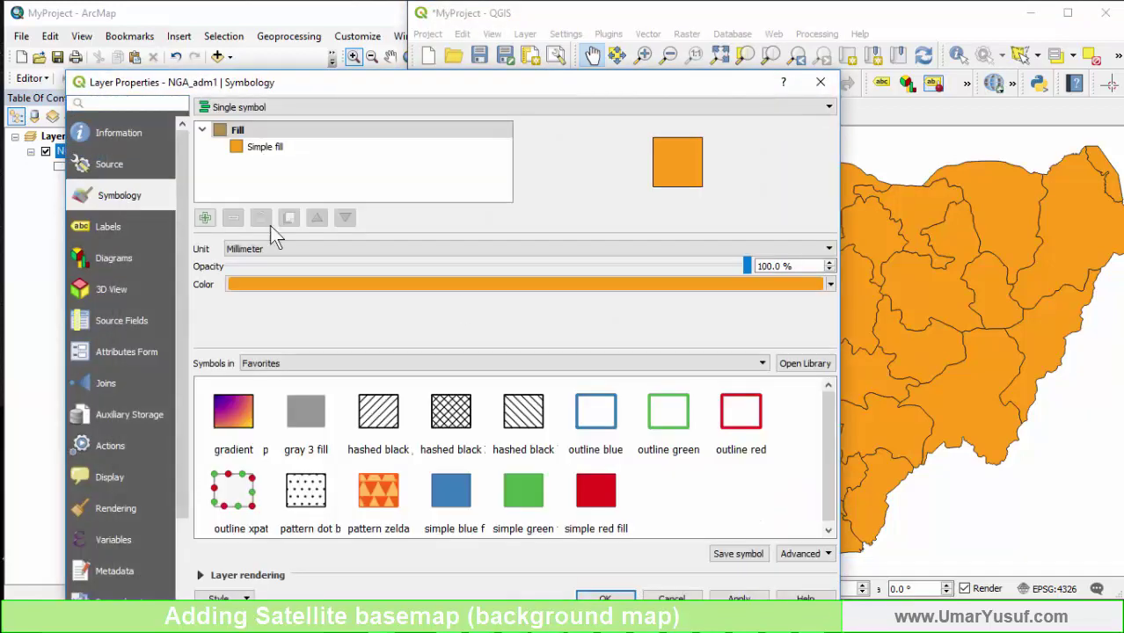
{"action": "left_click", "coordinate": [269, 149]}
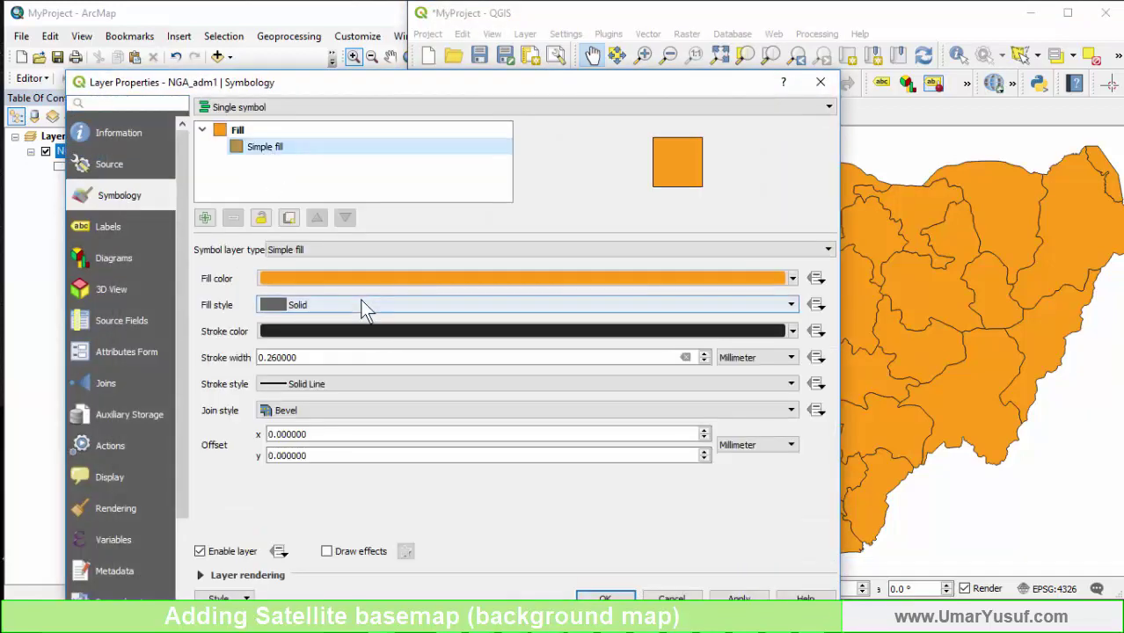
{"action": "left_click", "coordinate": [359, 282]}
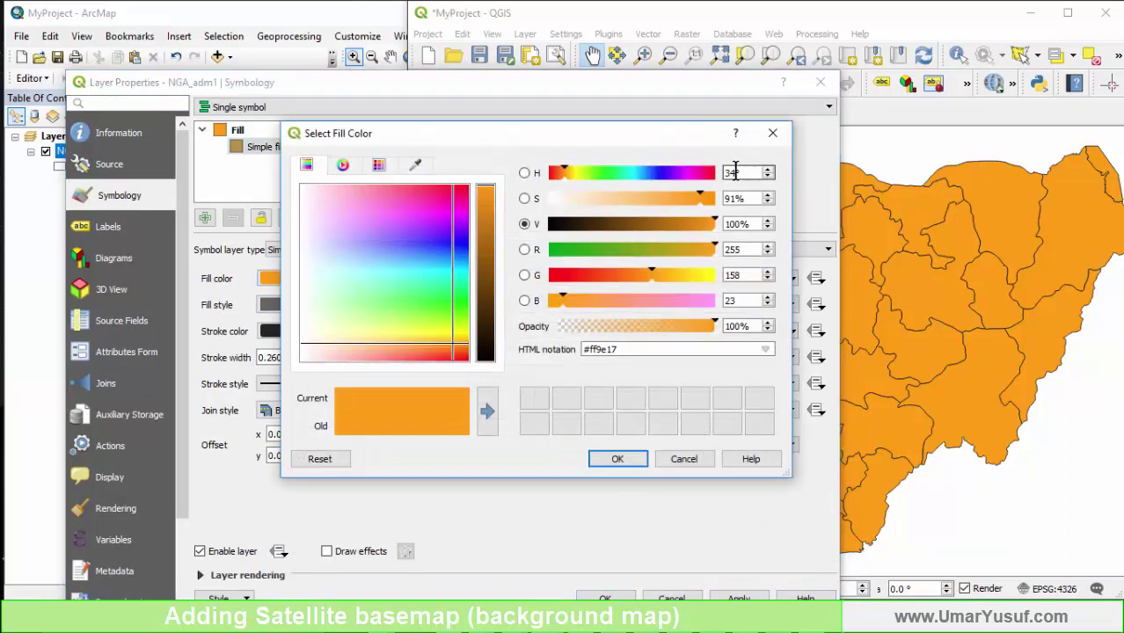
{"action": "left_click", "coordinate": [771, 134]}
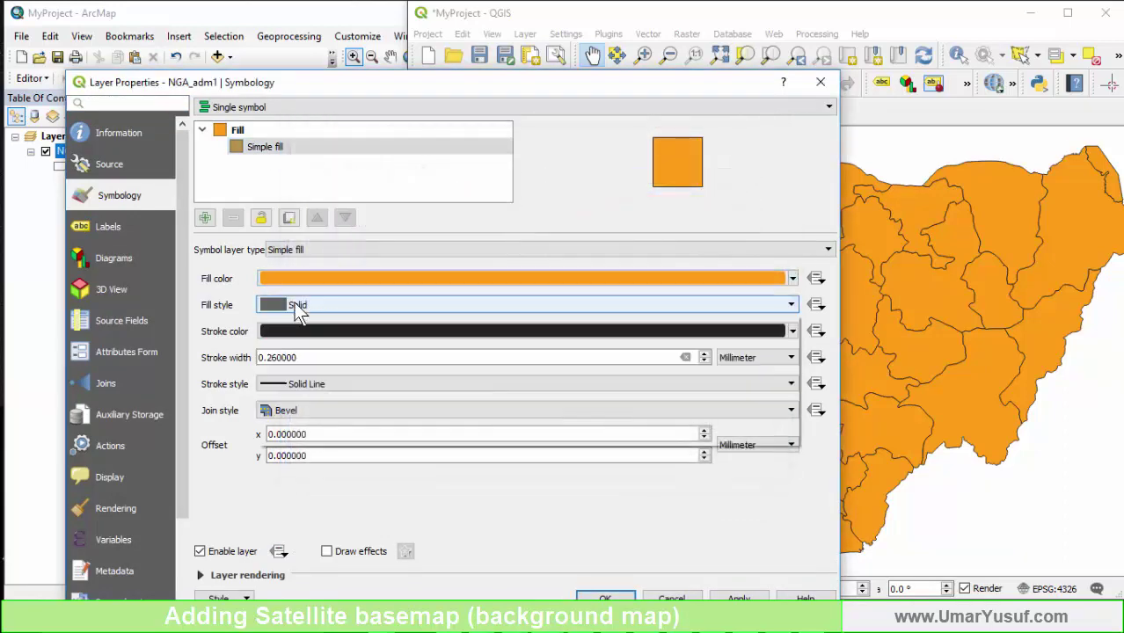
{"action": "left_click", "coordinate": [301, 306]}
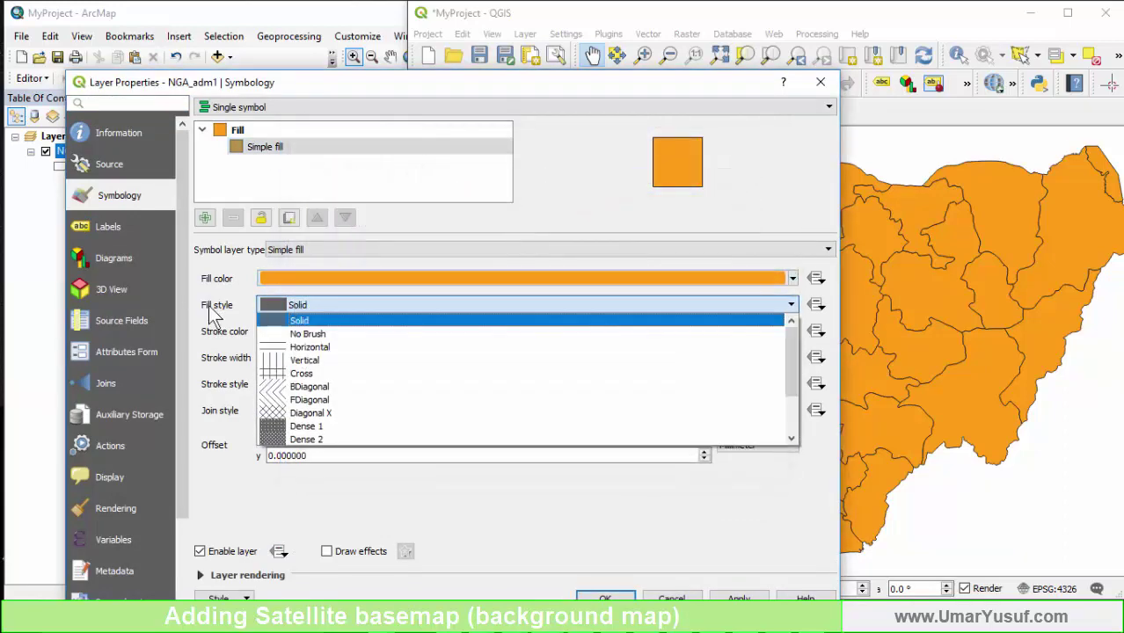
{"action": "left_click", "coordinate": [340, 334]}
{"action": "left_click_drag", "start_coordinate": [655, 85], "coordinate": [661, 50]}
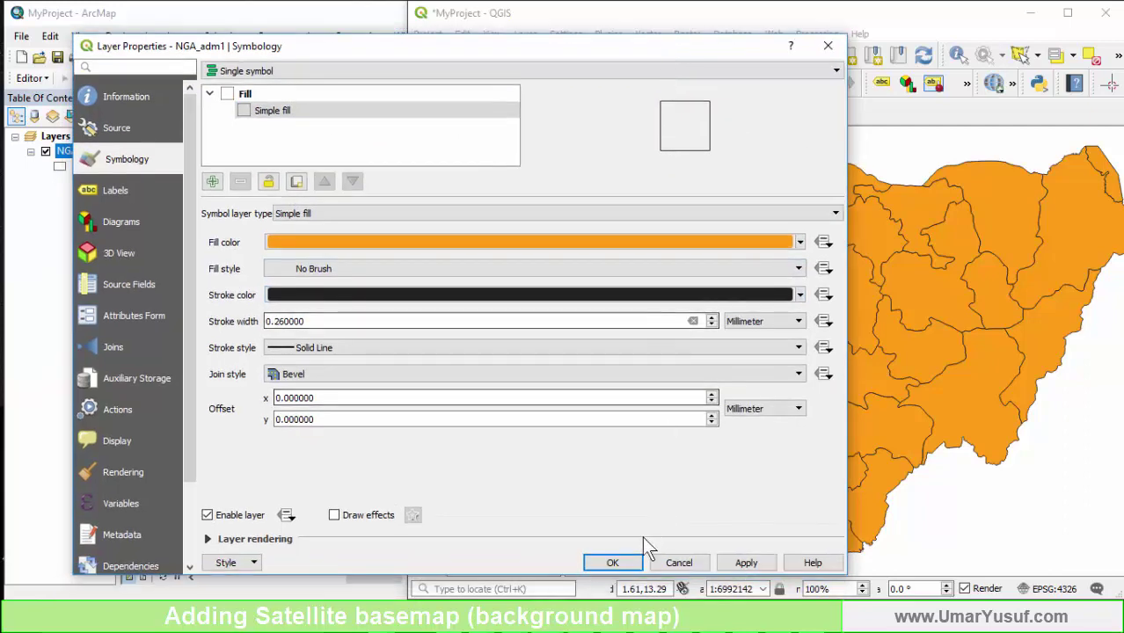
{"action": "left_click", "coordinate": [618, 561]}
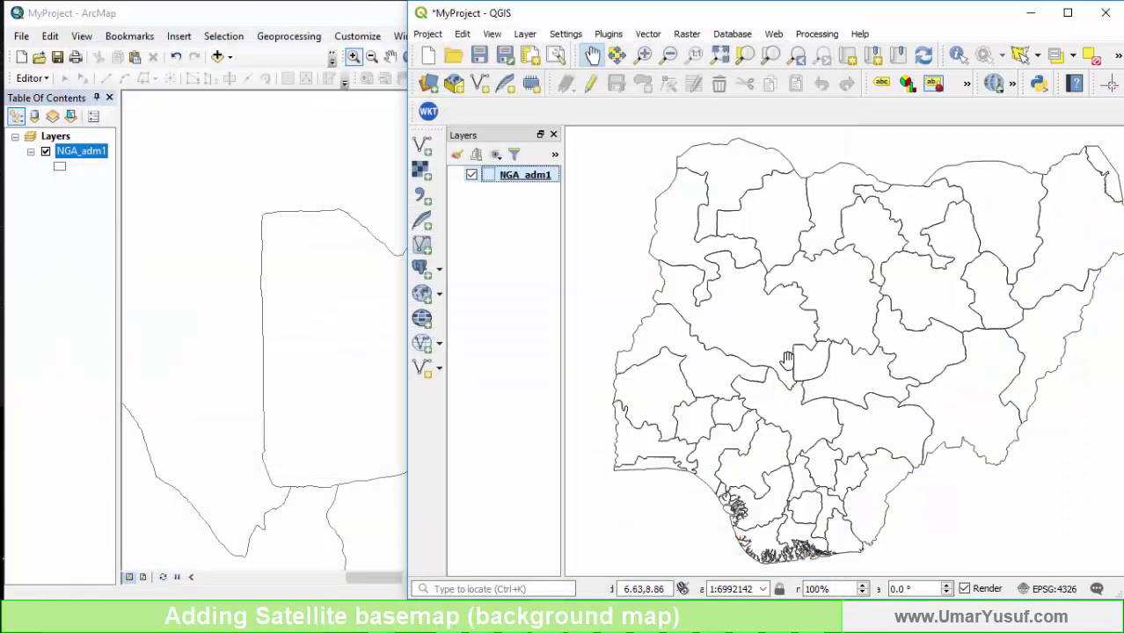
{"action": "left_click", "coordinate": [644, 54]}
{"action": "left_click_drag", "start_coordinate": [773, 325], "coordinate": [846, 403]}
- Switch to ArcMap and open the Add Basemap gallery
{"action": "left_click", "coordinate": [326, 19]}
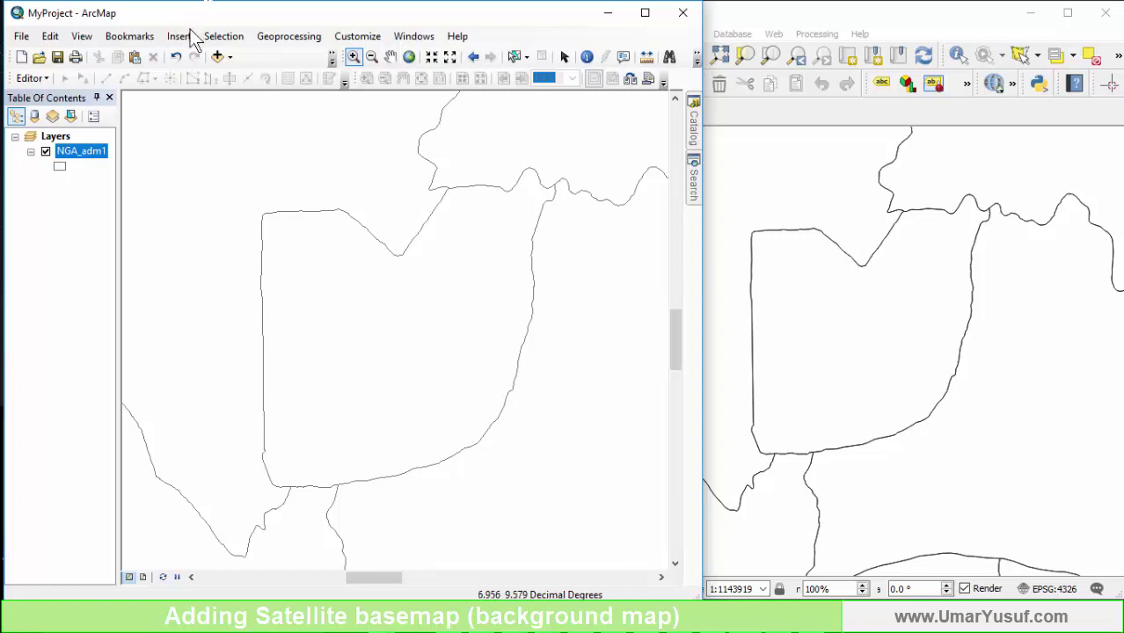
{"action": "left_click", "coordinate": [233, 58]}
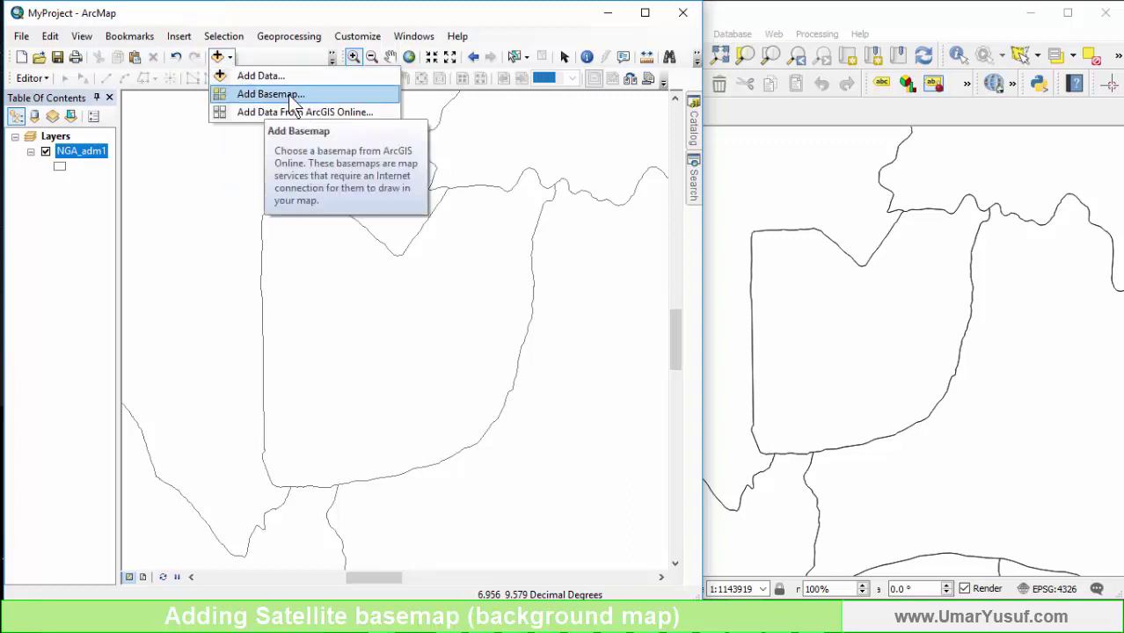
{"action": "left_click", "coordinate": [50, 37]}
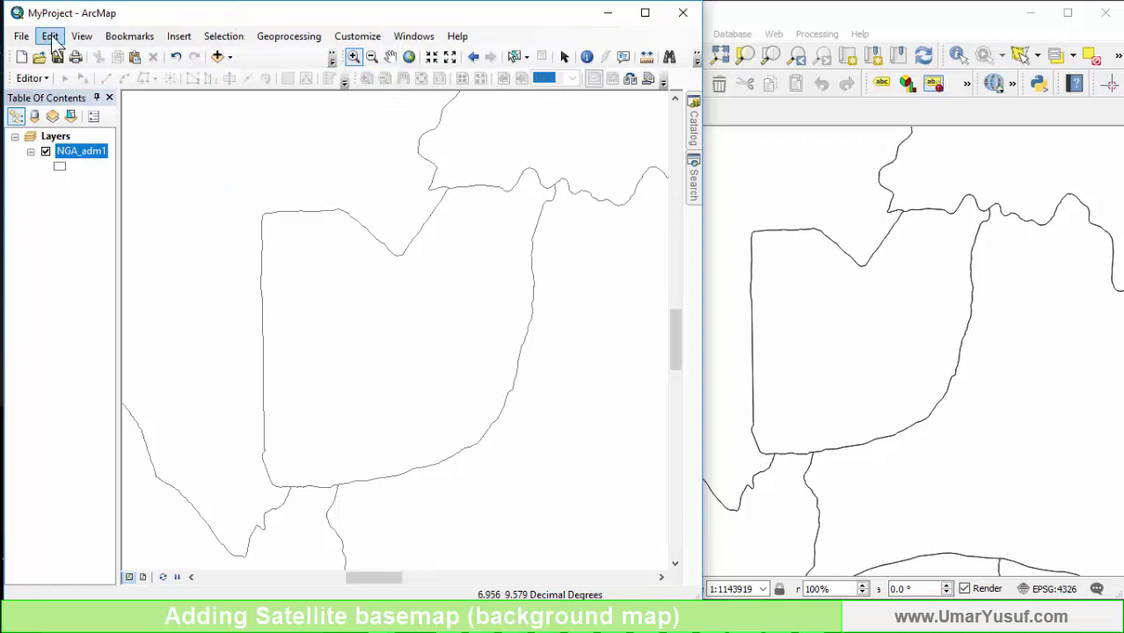
{"action": "left_click", "coordinate": [52, 38]}
{"action": "mouse_move", "coordinate": [21, 36]}
{"action": "mouse_move", "coordinate": [116, 176]}
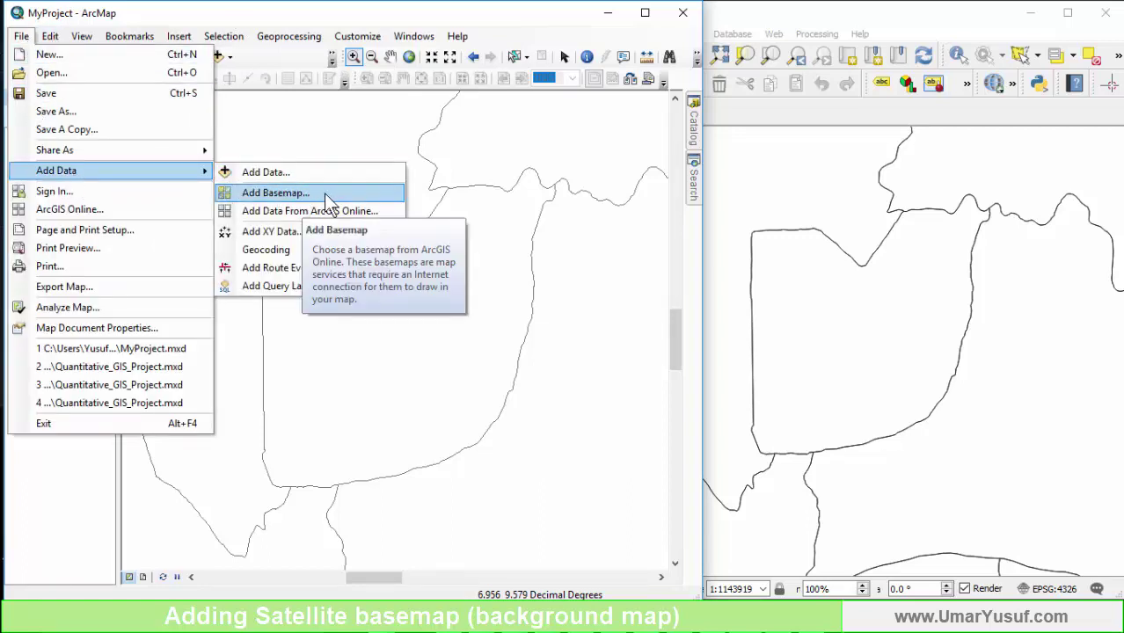
{"action": "left_click", "coordinate": [354, 194]}
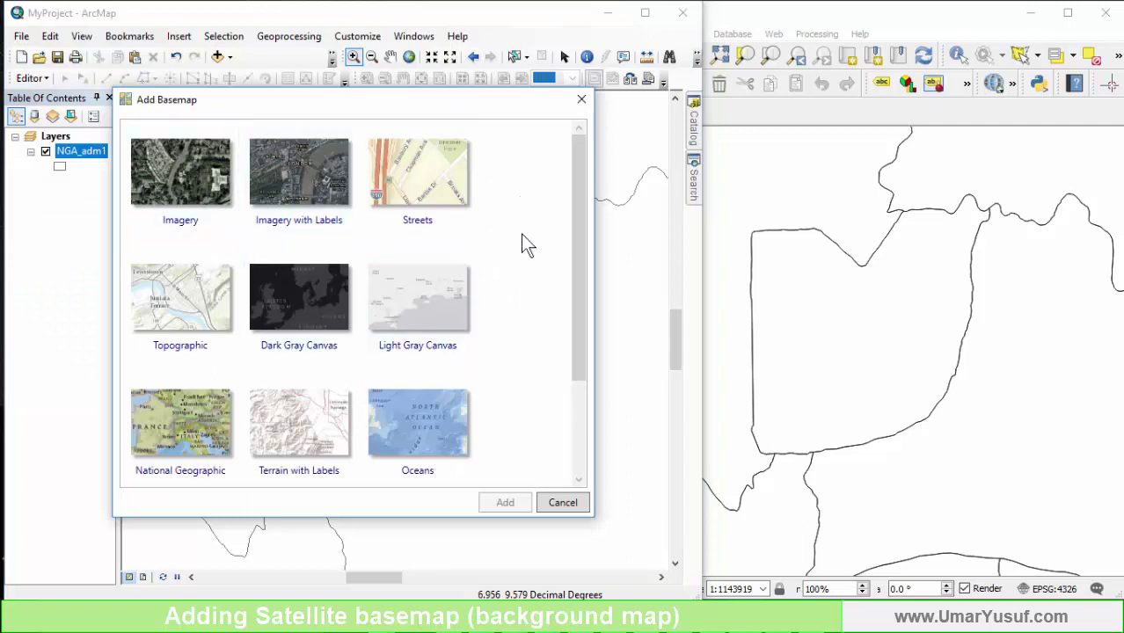
- Look through the available basemaps and add the Imagery basemap to the map
{"action": "scroll", "coordinate": [525, 264], "scroll_direction": "down", "scroll_amount": 3}
{"action": "scroll", "coordinate": [532, 304], "scroll_direction": "up", "scroll_amount": 3}
{"action": "scroll", "coordinate": [533, 309], "scroll_direction": "down", "scroll_amount": 3}
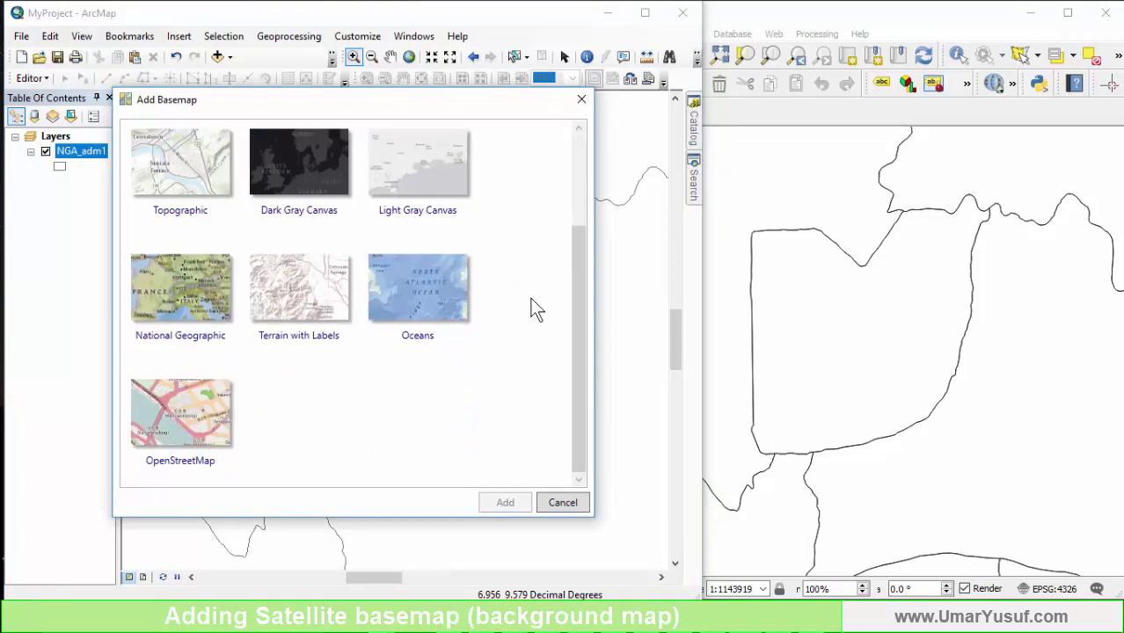
{"action": "scroll", "coordinate": [534, 308], "scroll_direction": "up", "scroll_amount": 3}
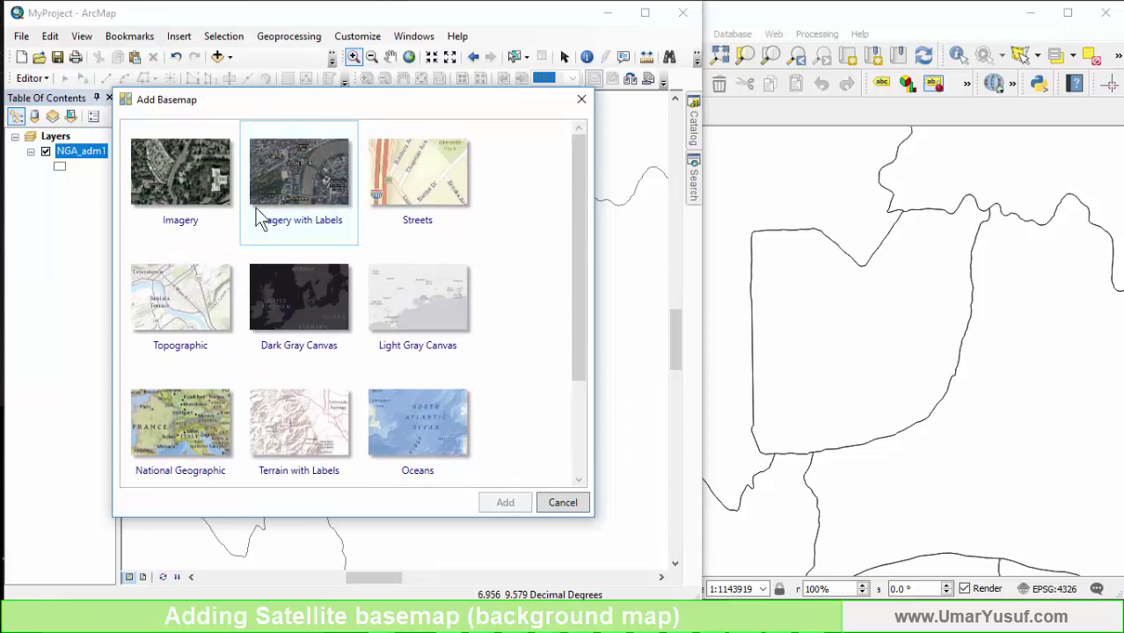
{"action": "left_click", "coordinate": [183, 183]}
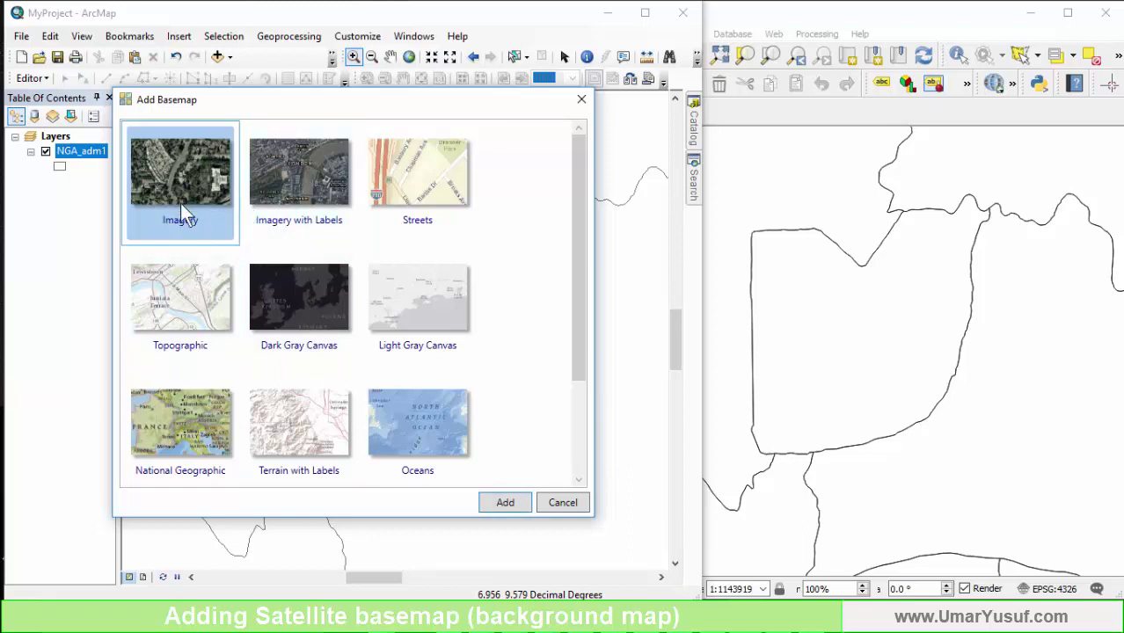
{"action": "scroll", "coordinate": [202, 264], "scroll_direction": "down", "scroll_amount": 3}
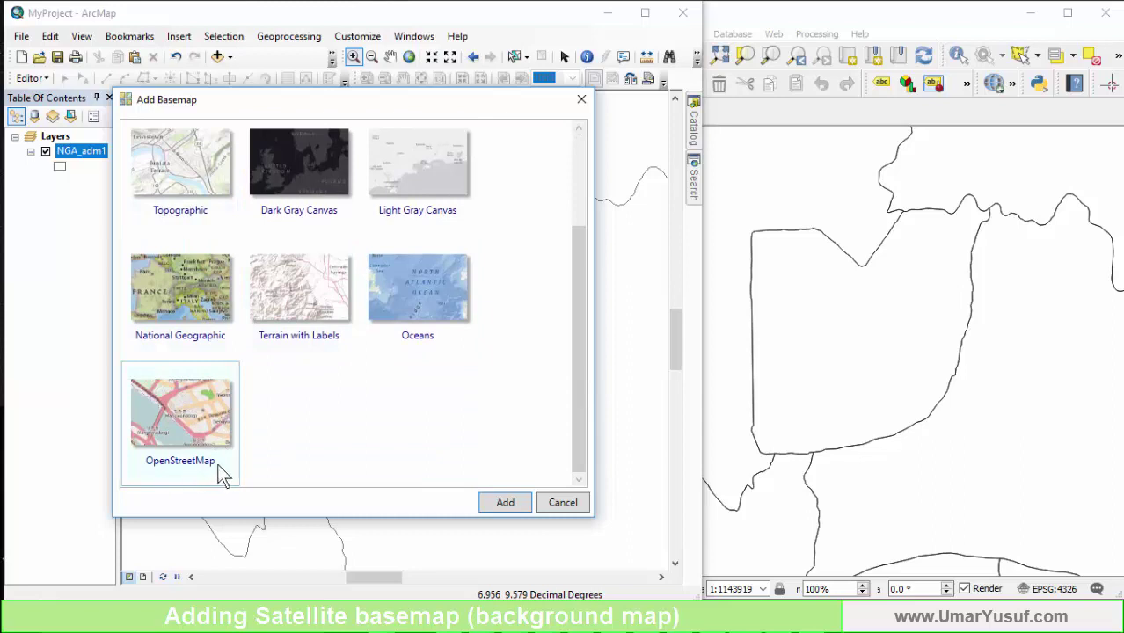
{"action": "scroll", "coordinate": [194, 243], "scroll_direction": "up", "scroll_amount": 3}
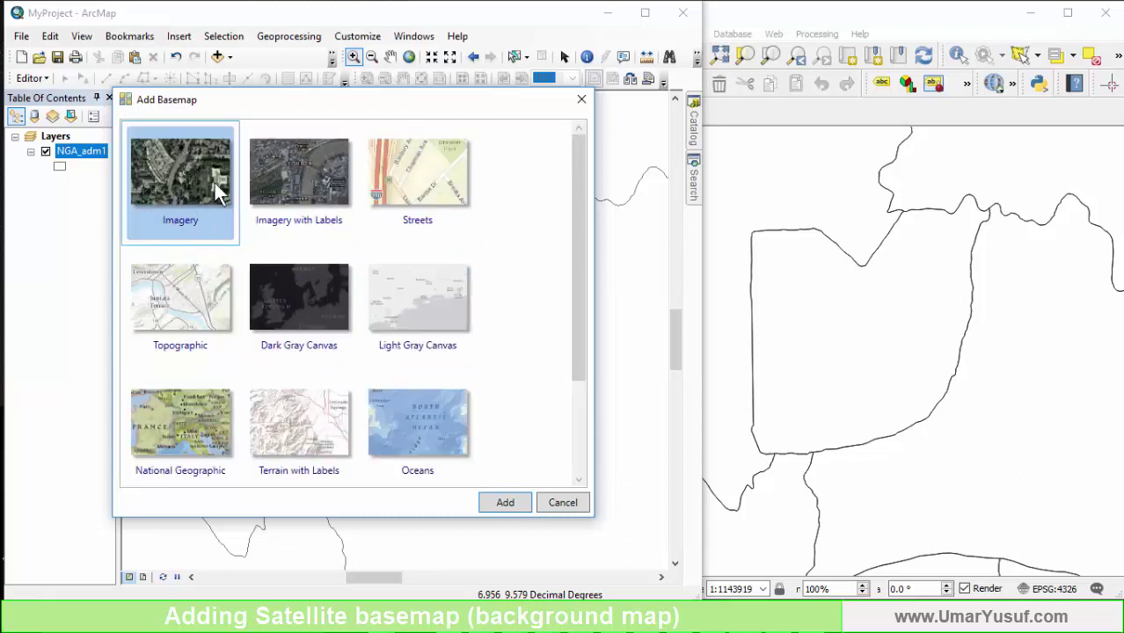
{"action": "left_click", "coordinate": [505, 506]}
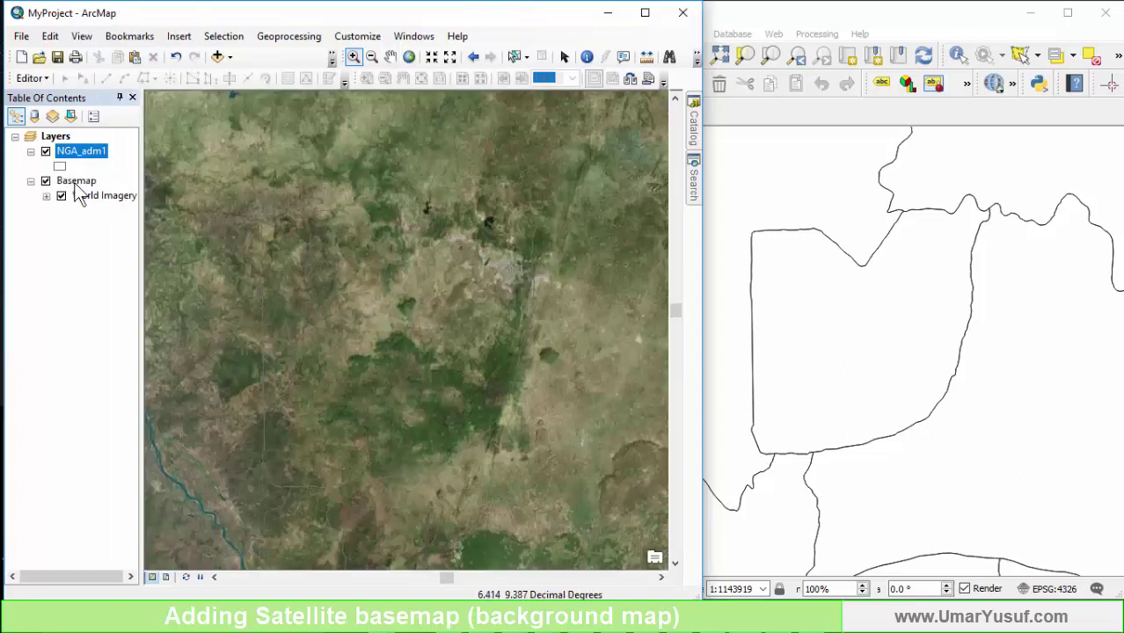
- Toggle the visibility of the Basemap and NGA_adm1 layers to compare the imagery with the boundaries
{"action": "left_click", "coordinate": [46, 181]}
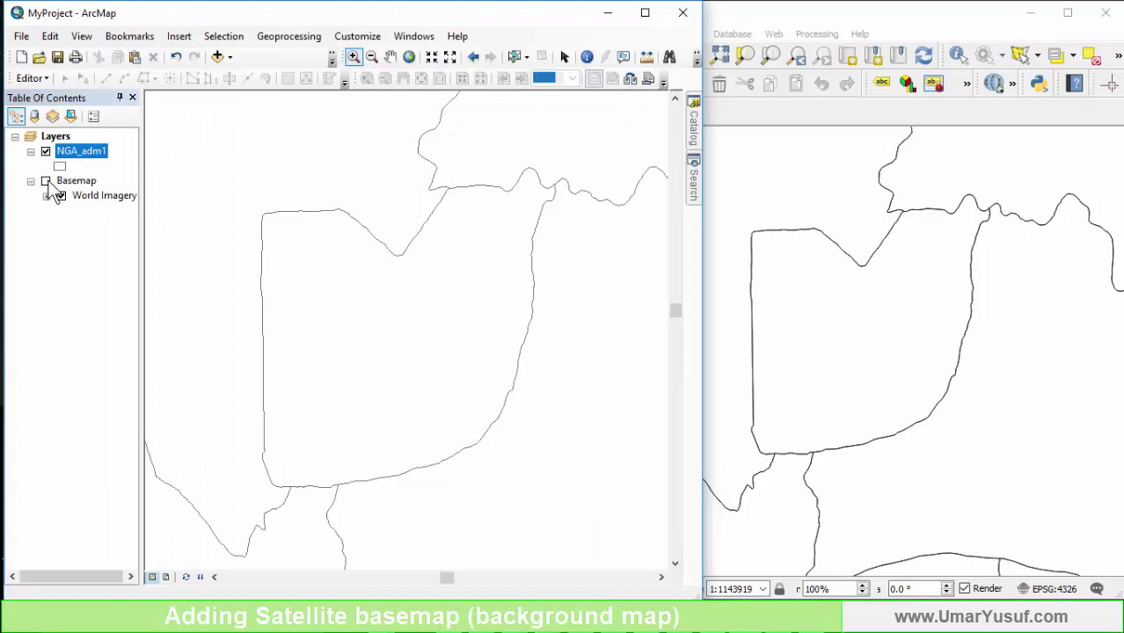
{"action": "left_click", "coordinate": [45, 182]}
{"action": "left_click", "coordinate": [46, 152]}
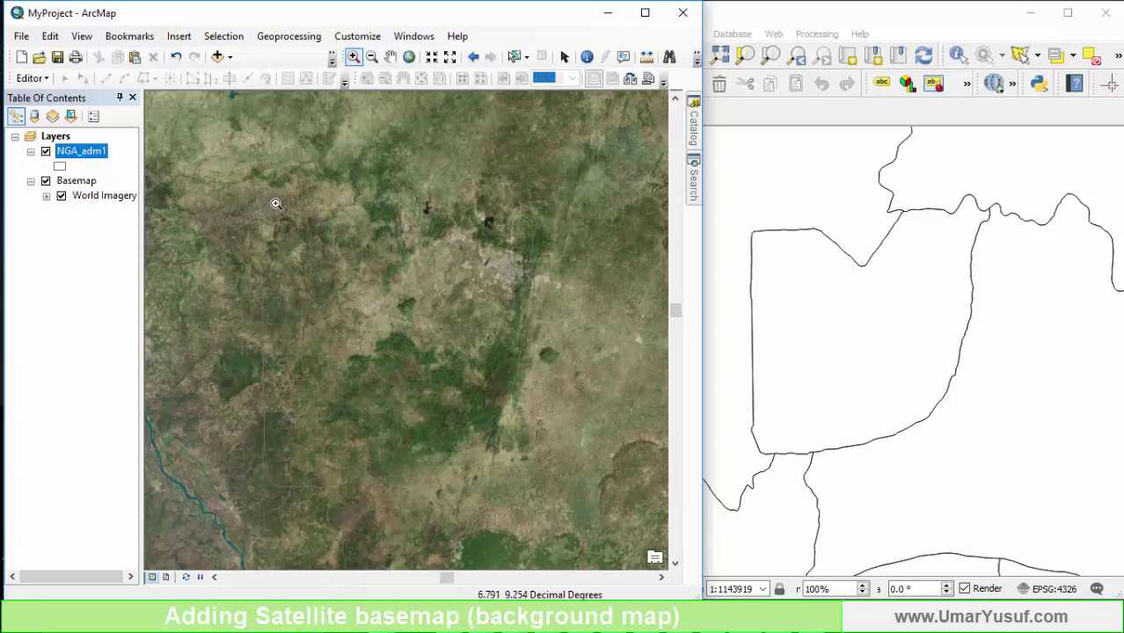
- Give the NGA_adm1 layer's symbol in ArcMap a red outline with a width of 1.40
{"action": "right_click", "coordinate": [86, 152]}
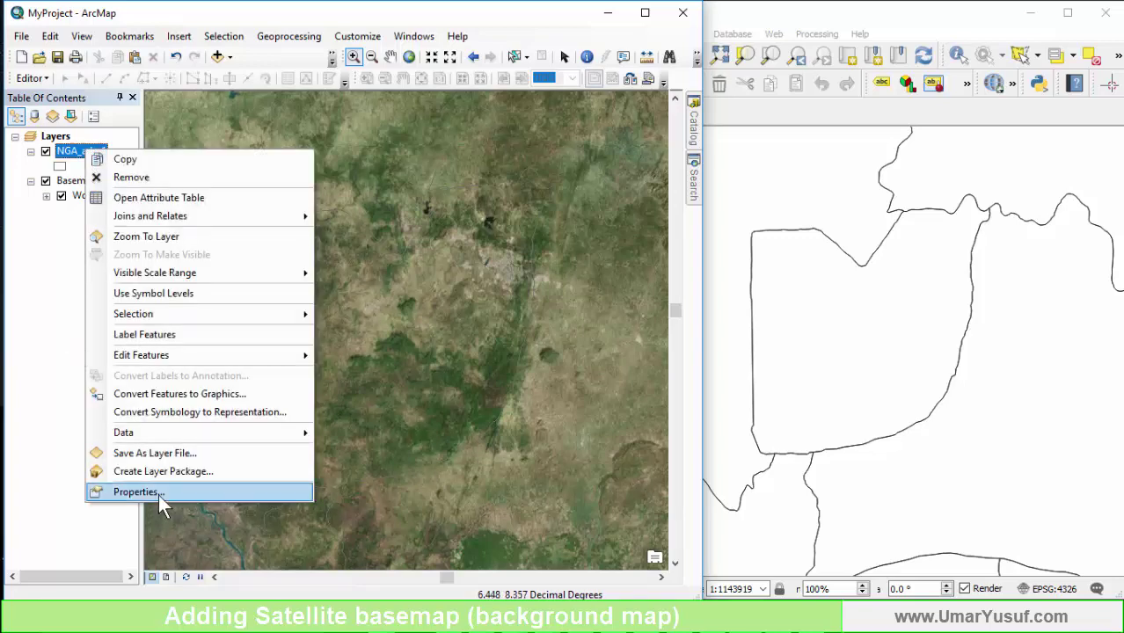
{"action": "left_click", "coordinate": [159, 494]}
{"action": "left_click", "coordinate": [310, 234]}
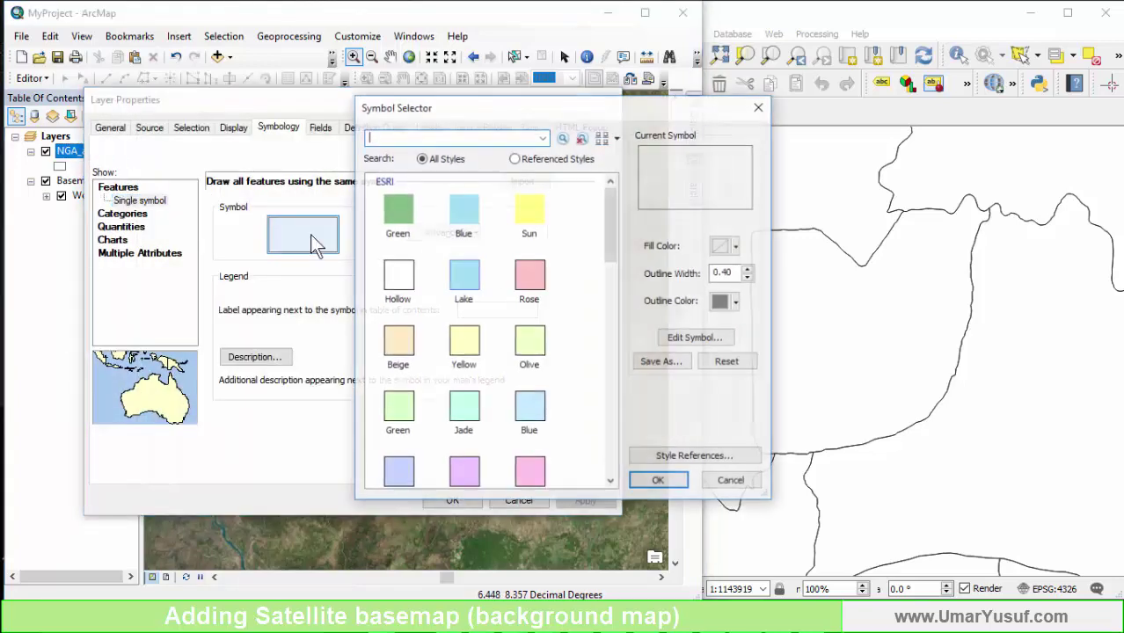
{"action": "left_click", "coordinate": [719, 301]}
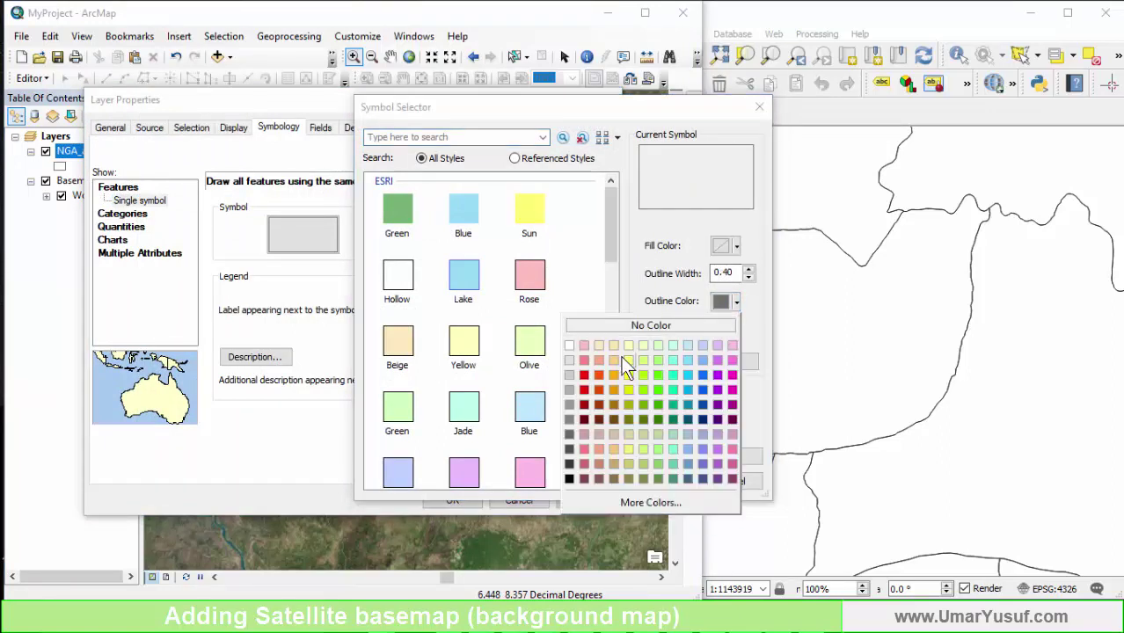
{"action": "left_click", "coordinate": [585, 376]}
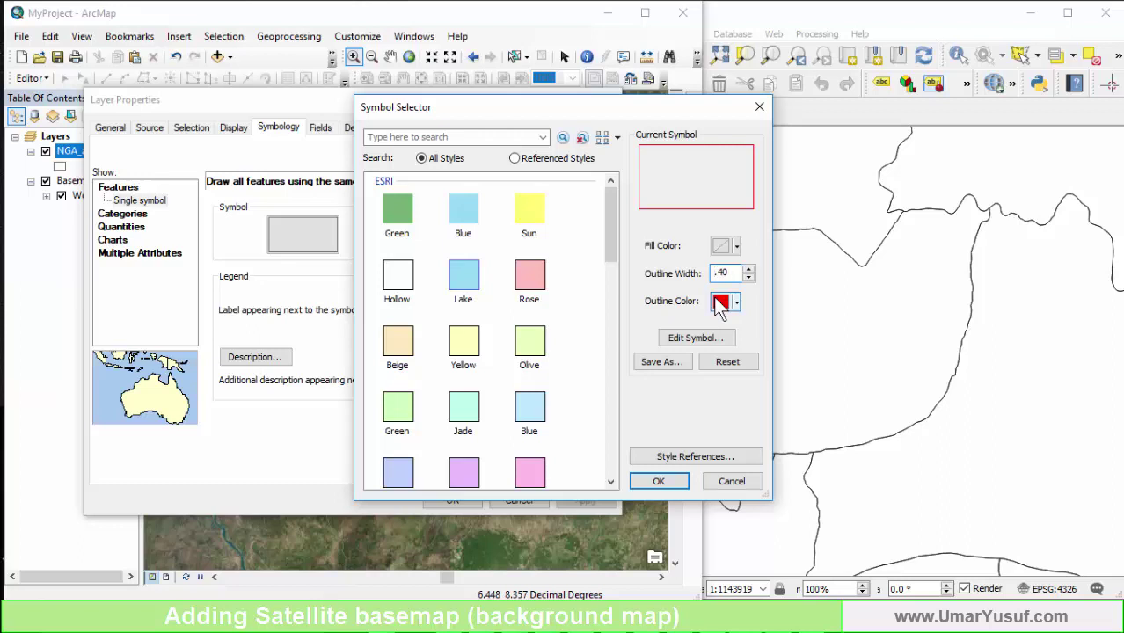
{"action": "type", "text": "1"}
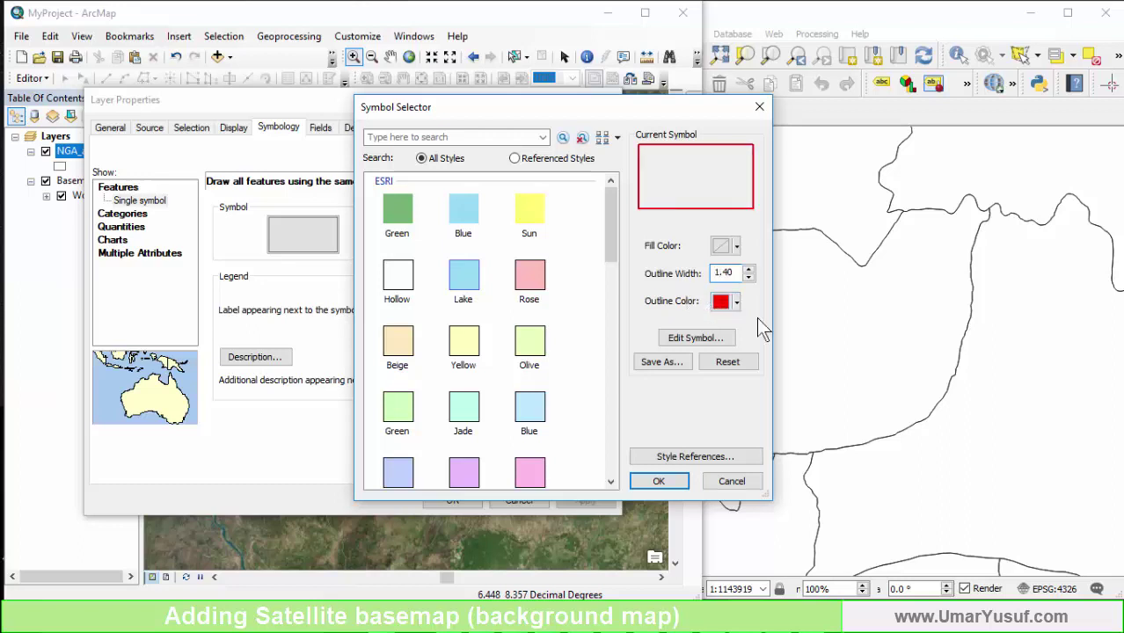
{"action": "left_click", "coordinate": [657, 484]}
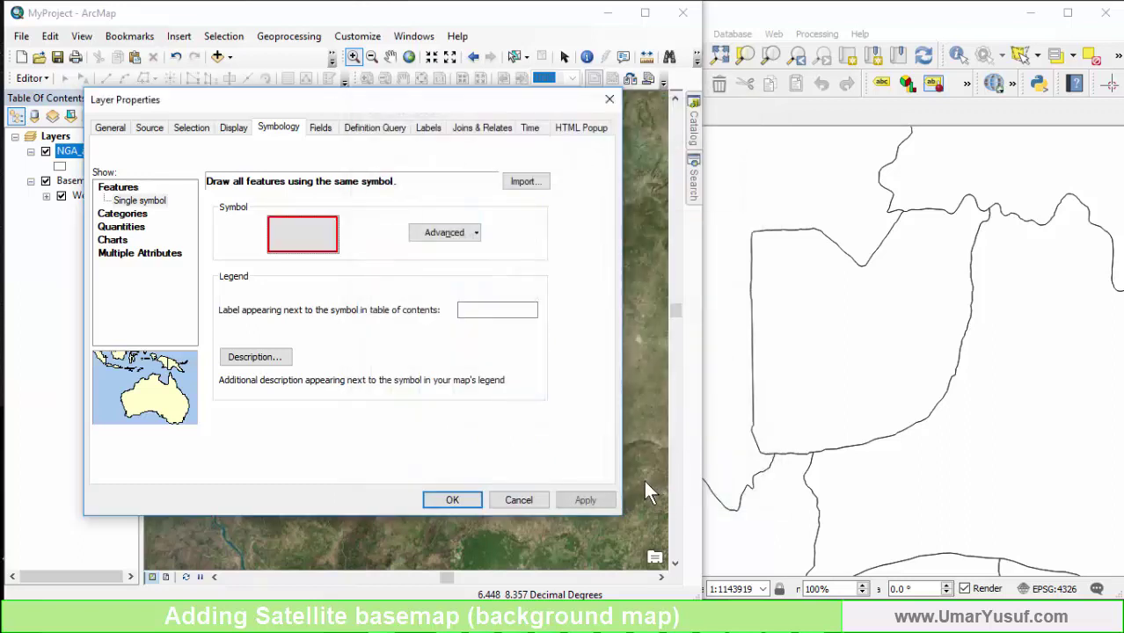
{"action": "left_click", "coordinate": [575, 500]}
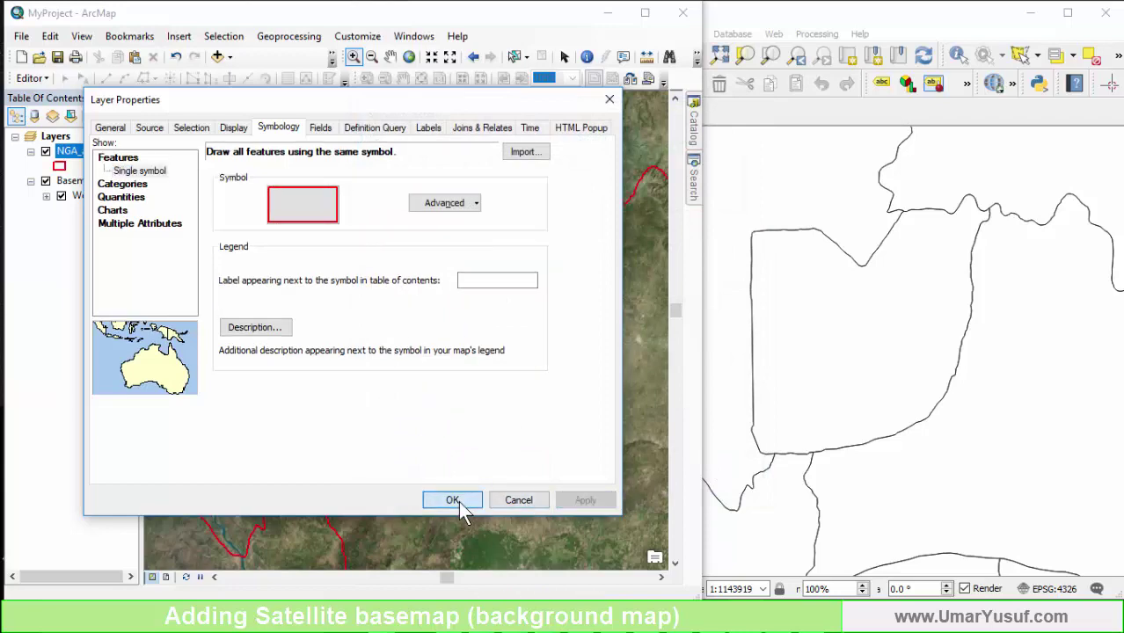
{"action": "left_click", "coordinate": [458, 501]}
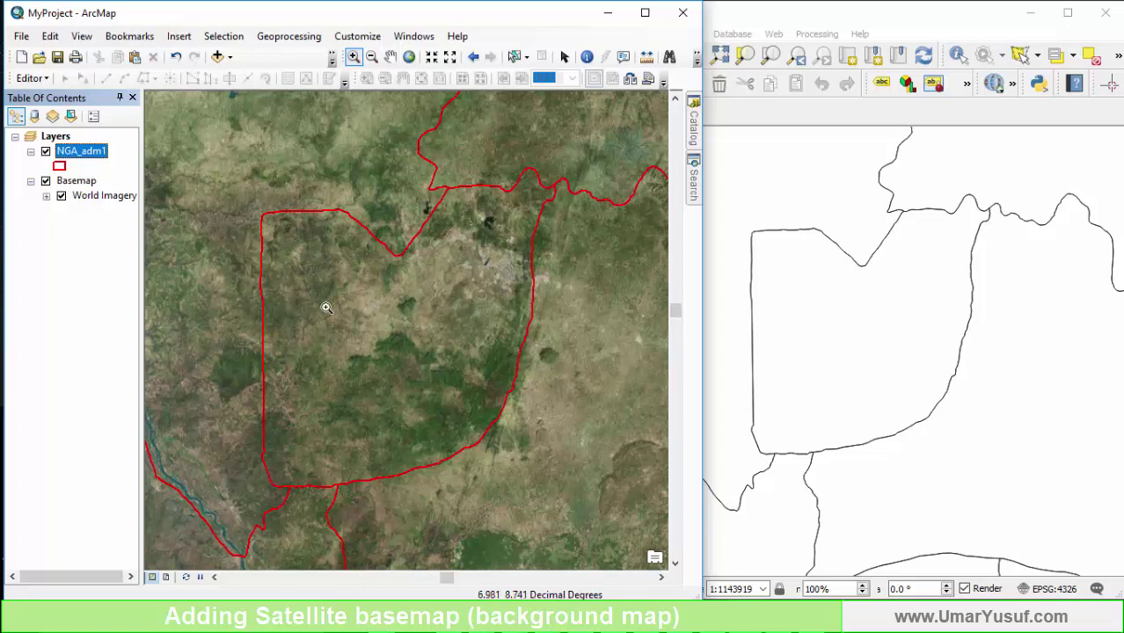
{"action": "left_click", "coordinate": [75, 182]}
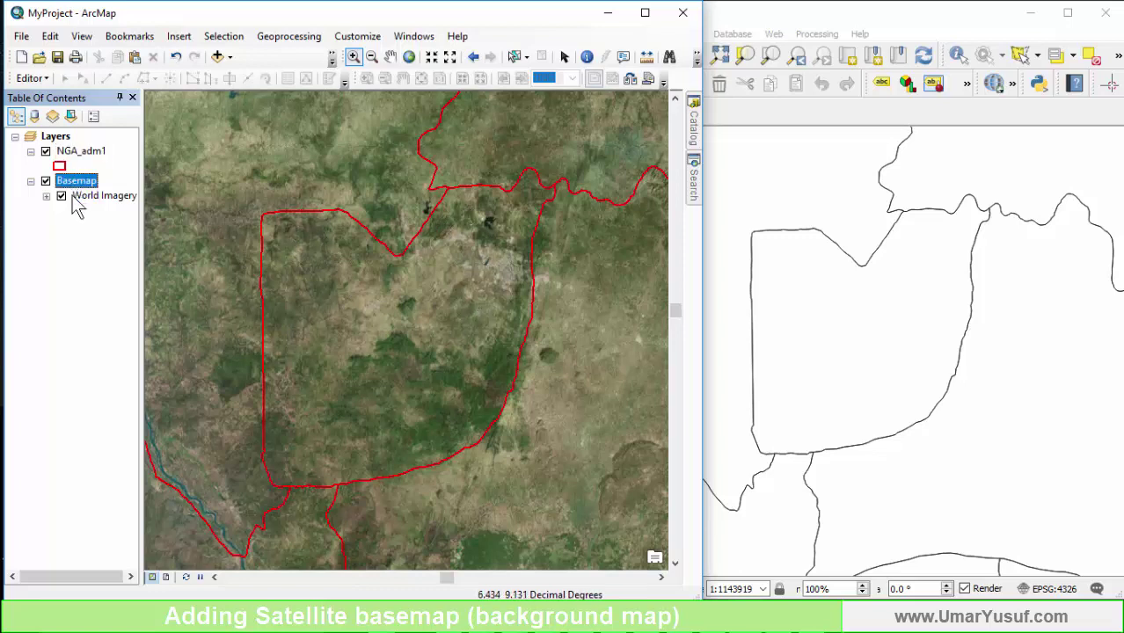
{"action": "left_click", "coordinate": [227, 56]}
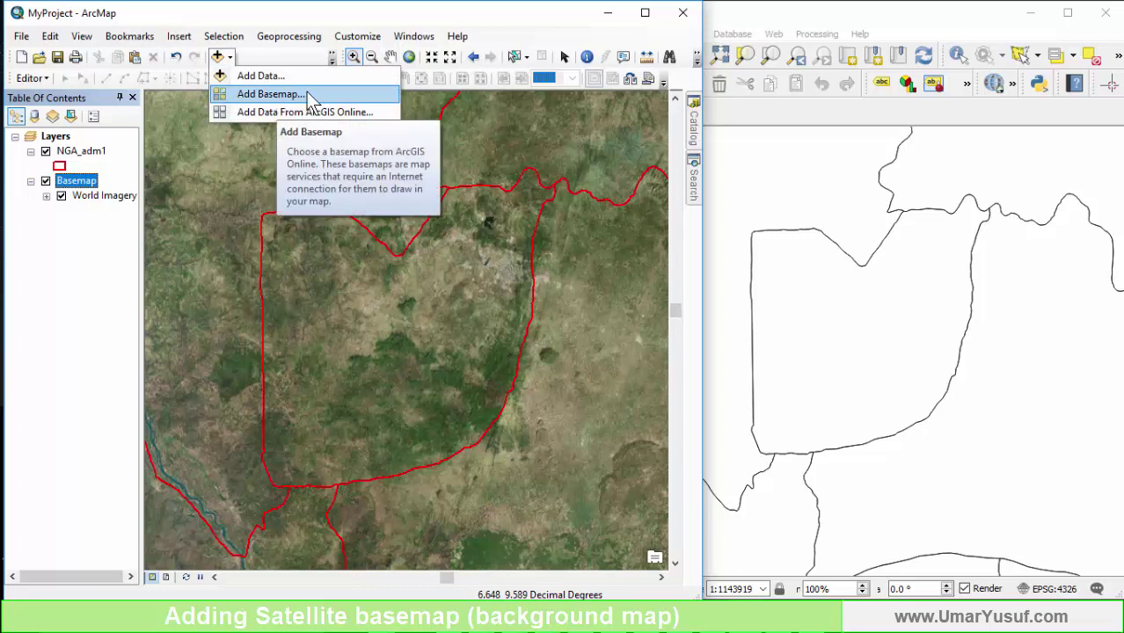
{"action": "left_click", "coordinate": [448, 14]}
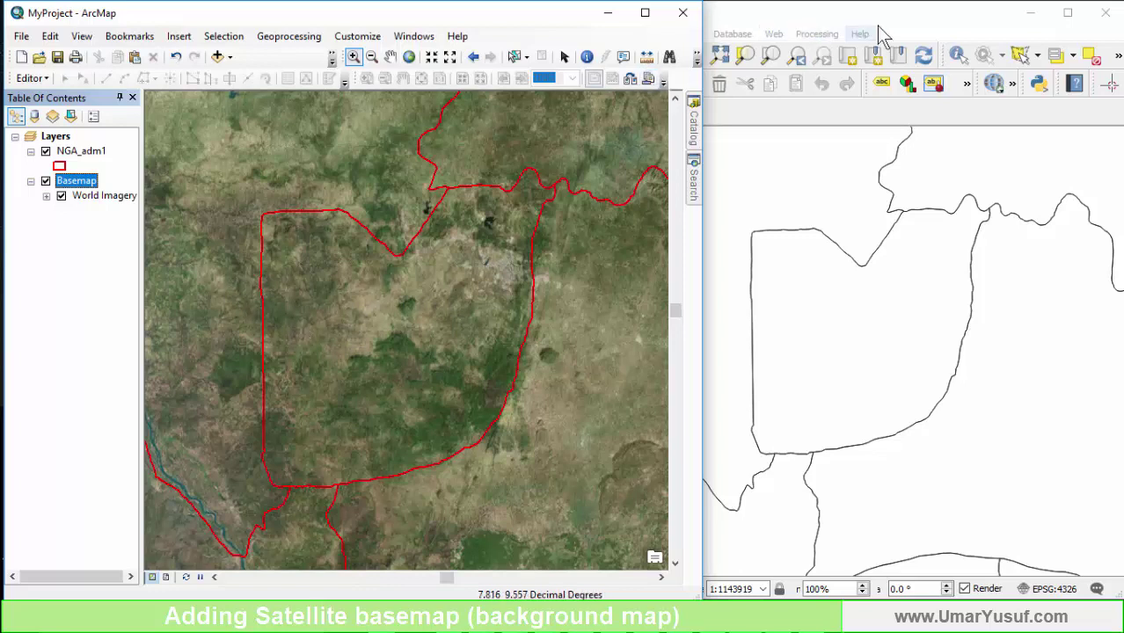
- Switch to QGIS and save the project
{"action": "left_click", "coordinate": [911, 18]}
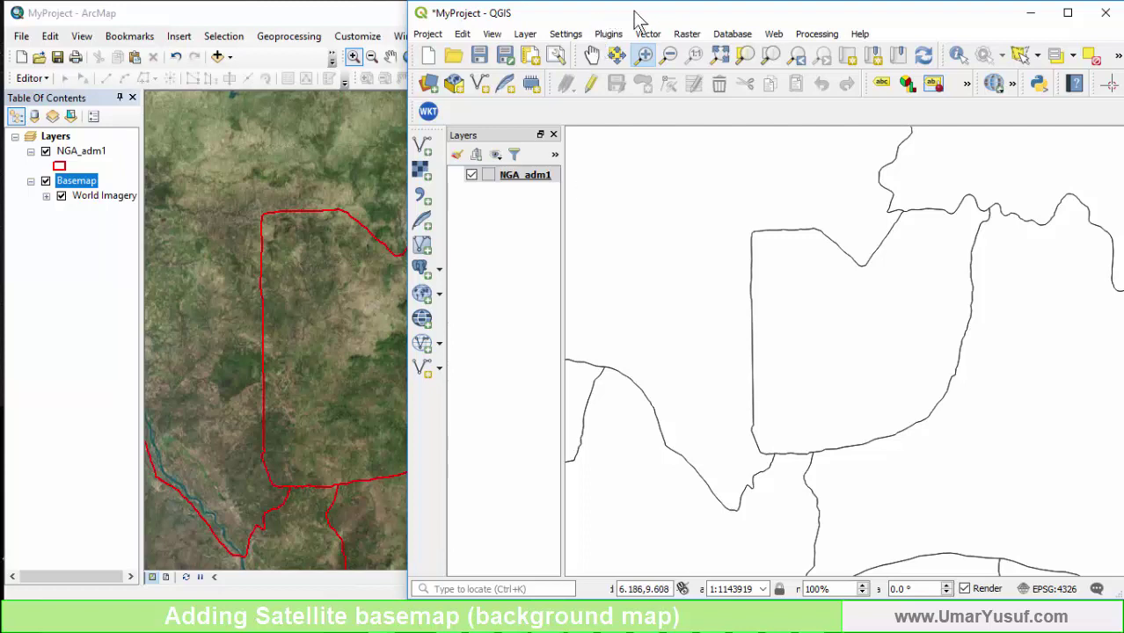
{"action": "left_click", "coordinate": [479, 55]}
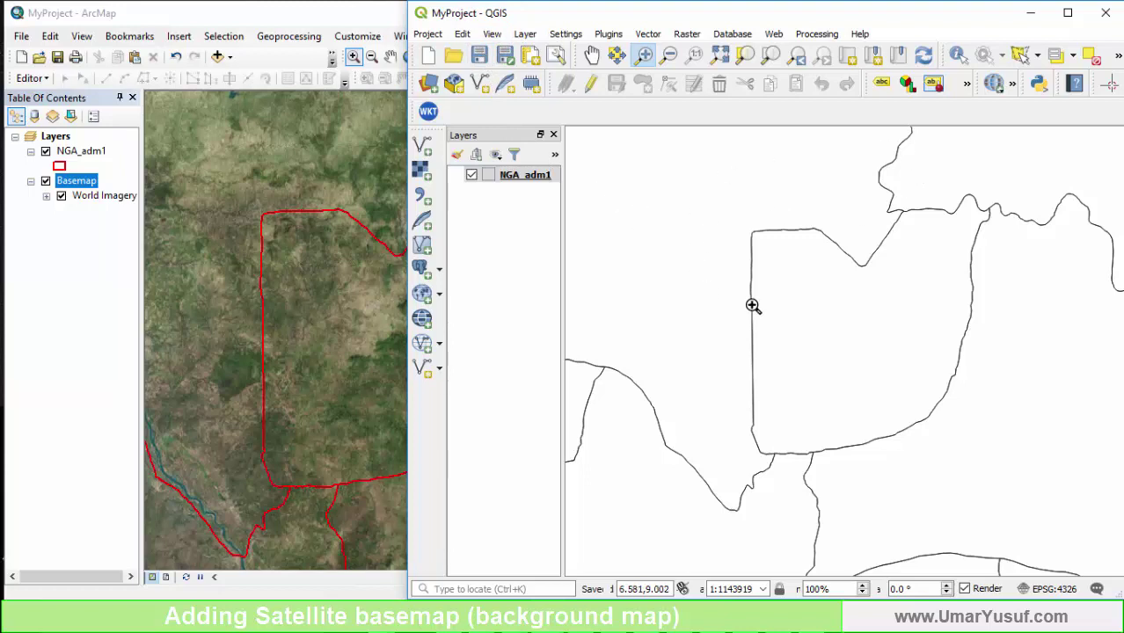
- Search the QGIS plugin manager for "Qui" and check the details of the QuickMapServices plugin
{"action": "left_click", "coordinate": [611, 37]}
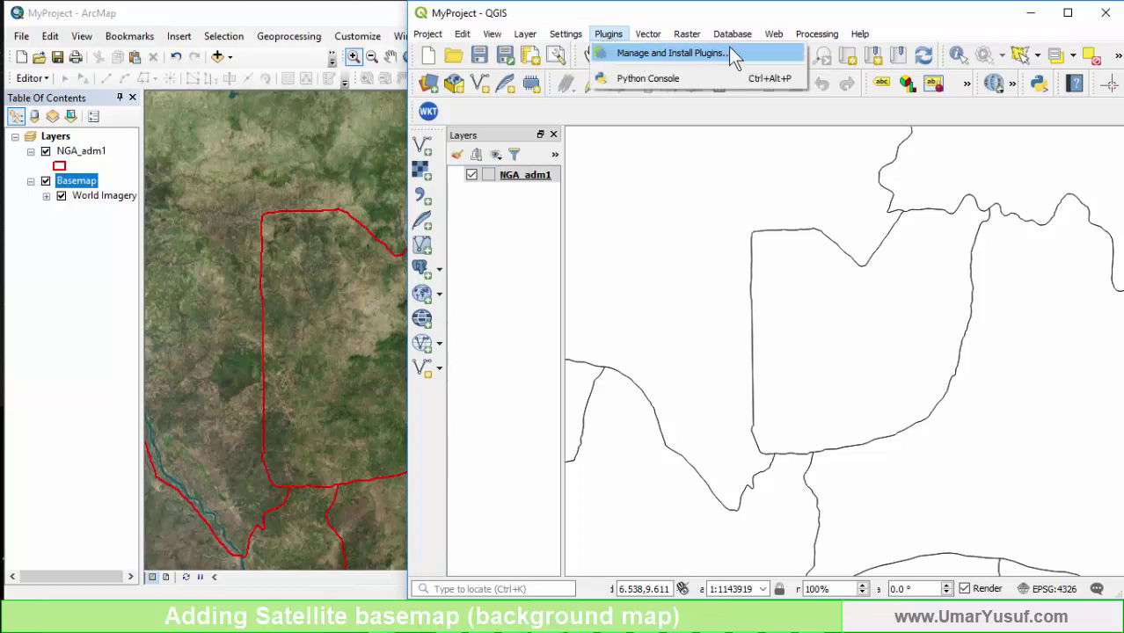
{"action": "left_click", "coordinate": [708, 56]}
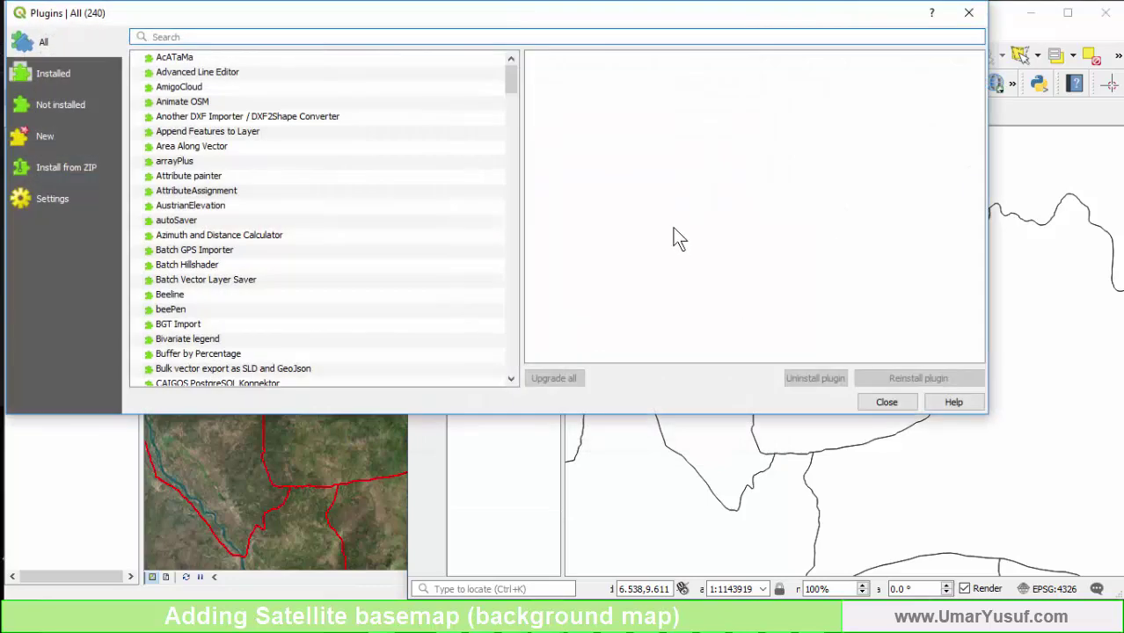
{"action": "left_click_drag", "start_coordinate": [633, 76], "coordinate": [559, 73]}
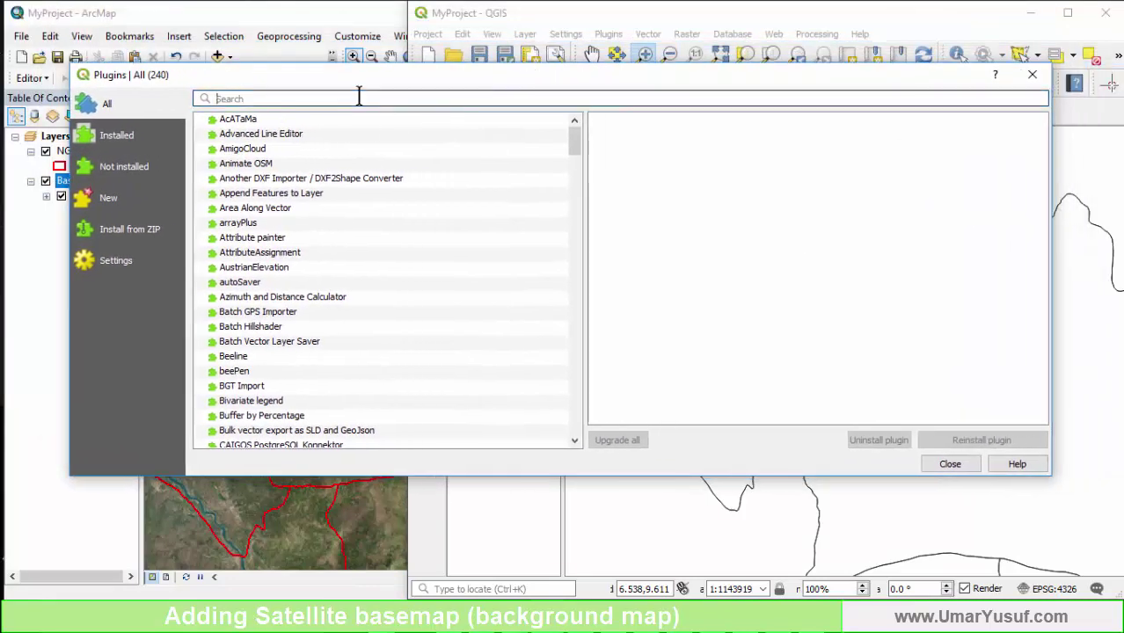
{"action": "type", "text": "Qui"}
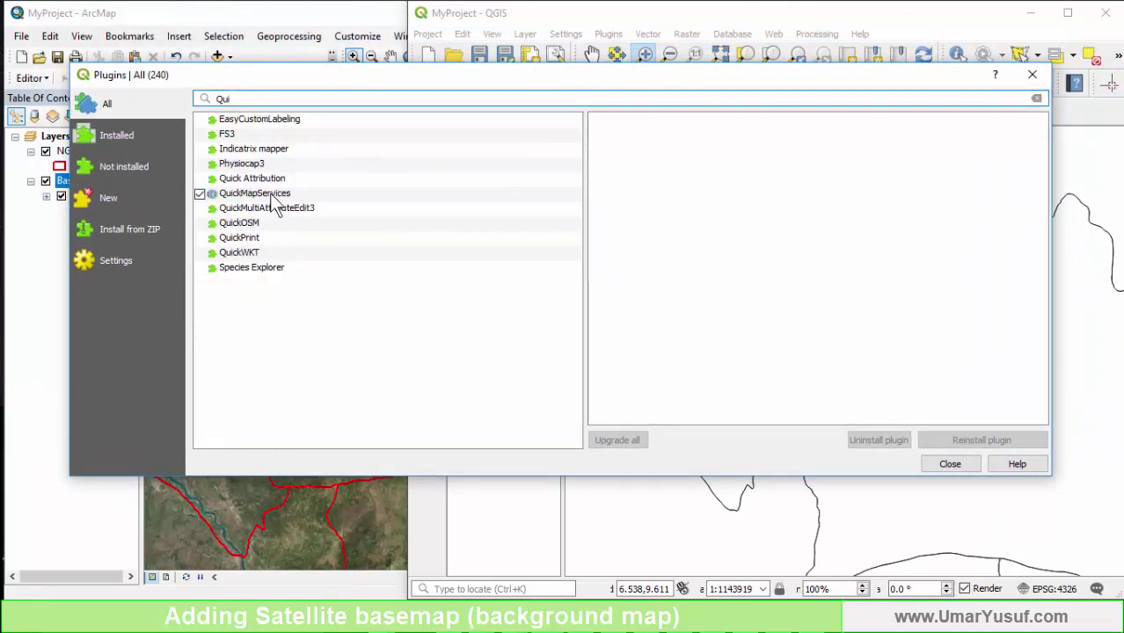
{"action": "left_click", "coordinate": [270, 192]}
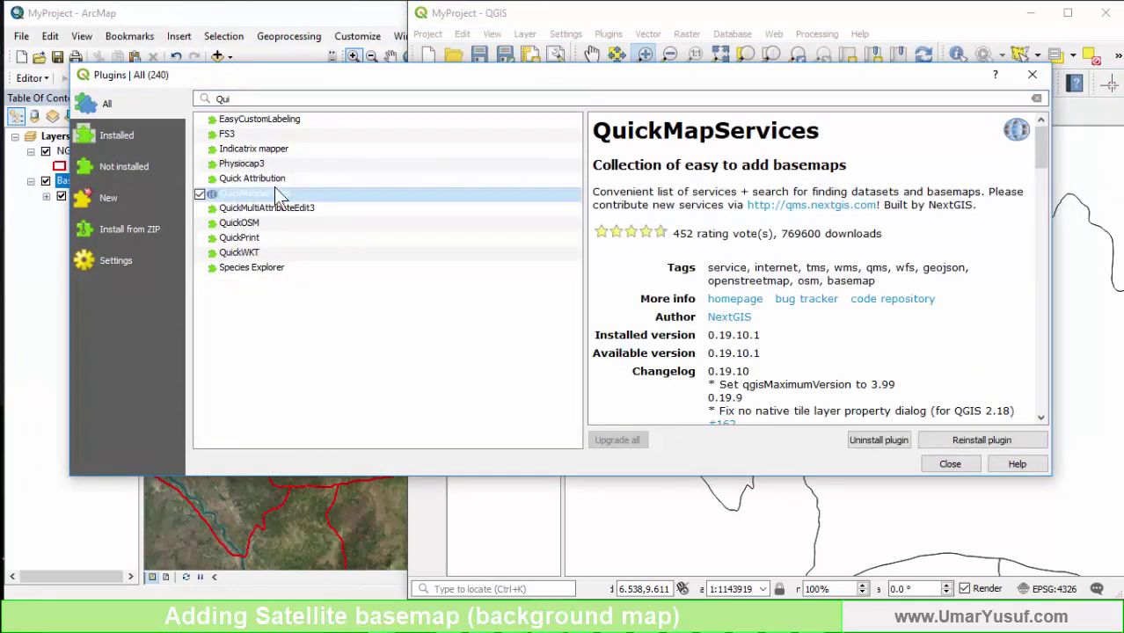
{"action": "left_click", "coordinate": [242, 99]}
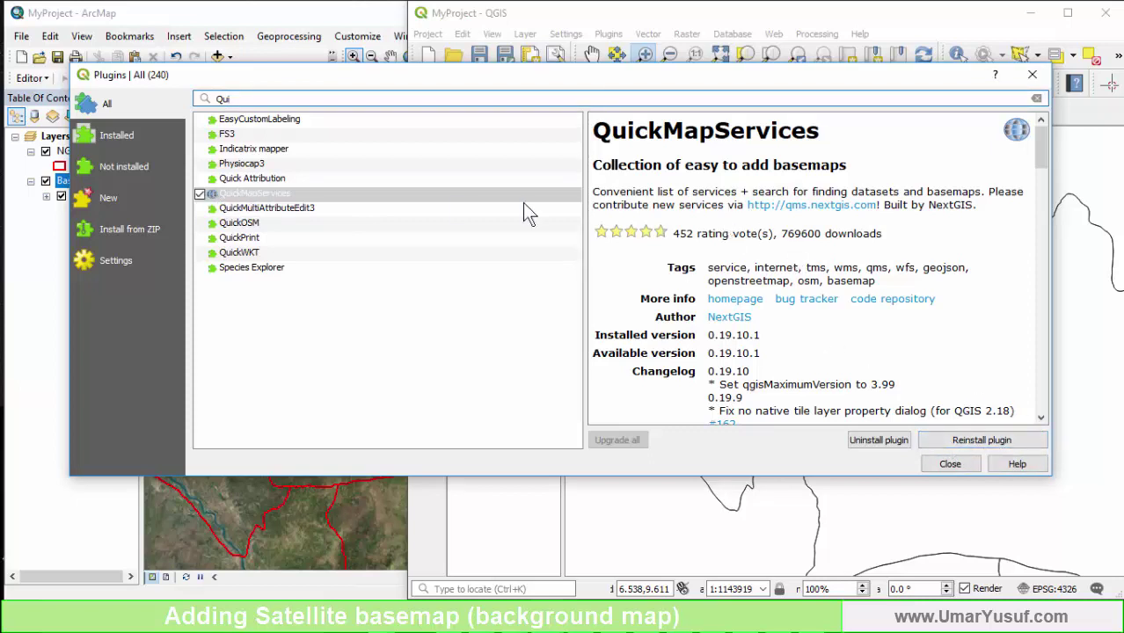
{"action": "left_click", "coordinate": [1033, 75]}
- Add the Google Satellite basemap from QuickMapServices to the QGIS map and select its layer
{"action": "left_click", "coordinate": [772, 35]}
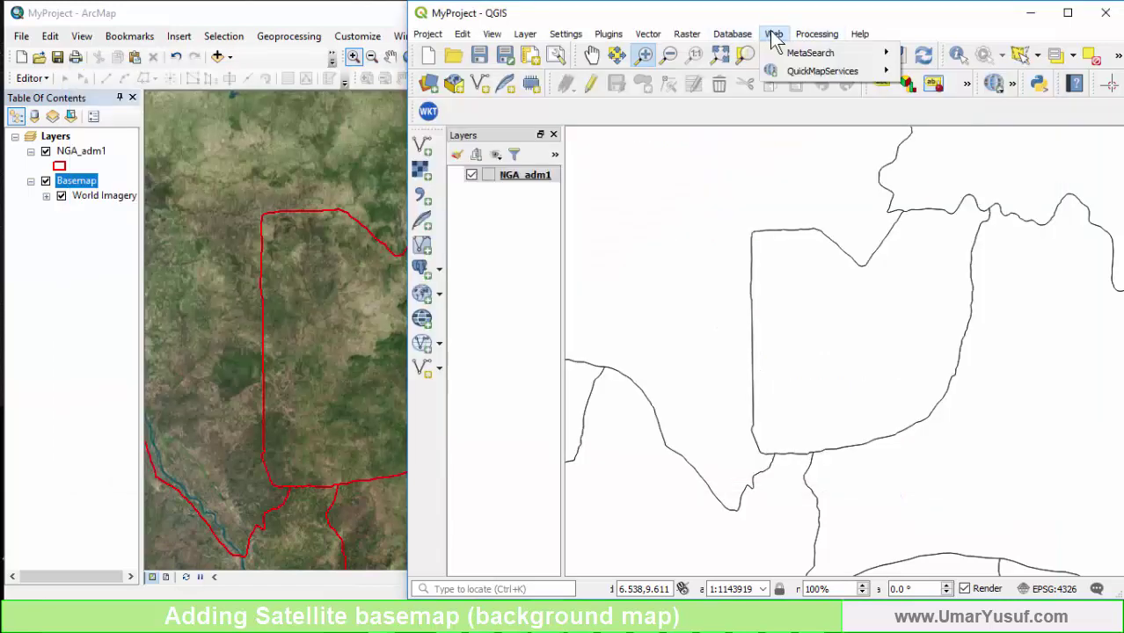
{"action": "mouse_move", "coordinate": [790, 70]}
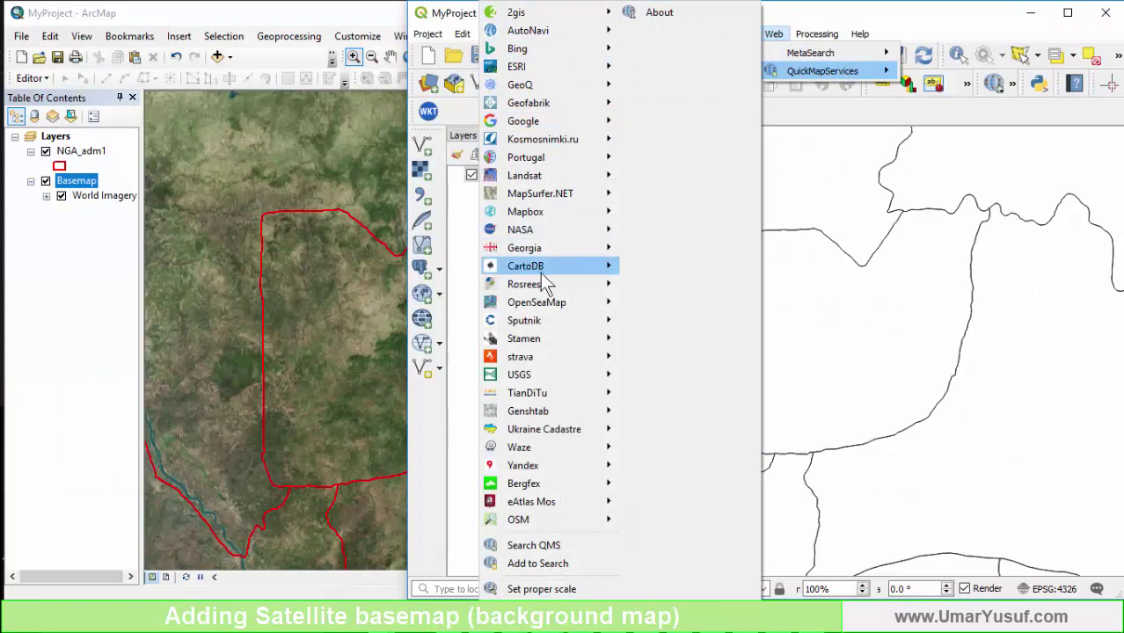
{"action": "mouse_move", "coordinate": [541, 121]}
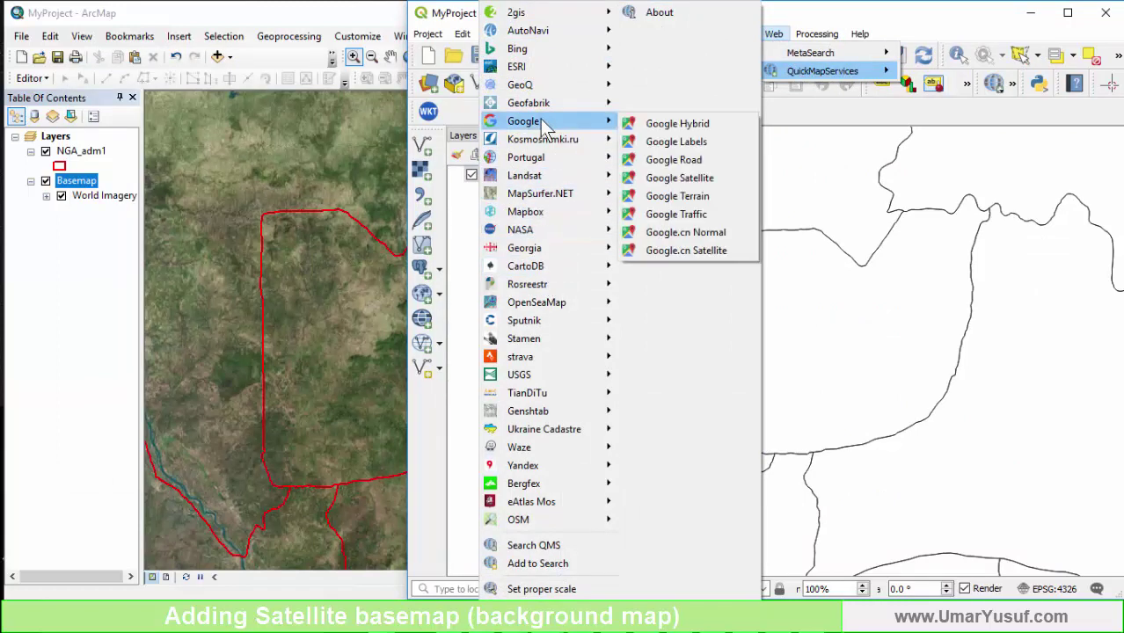
{"action": "mouse_move", "coordinate": [532, 69]}
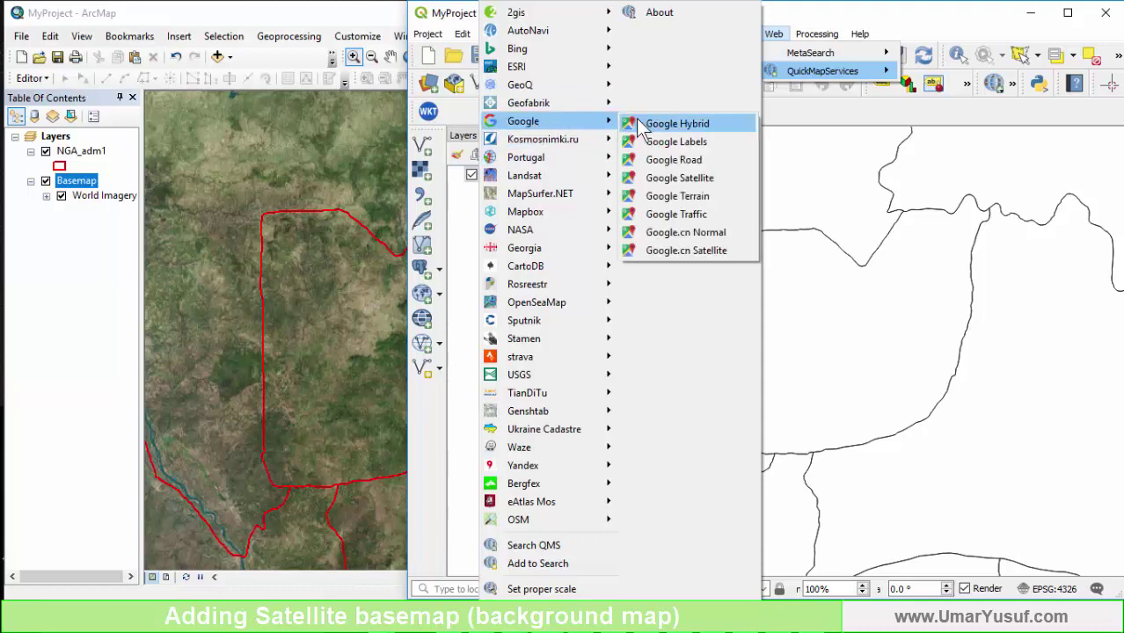
{"action": "left_click", "coordinate": [702, 182]}
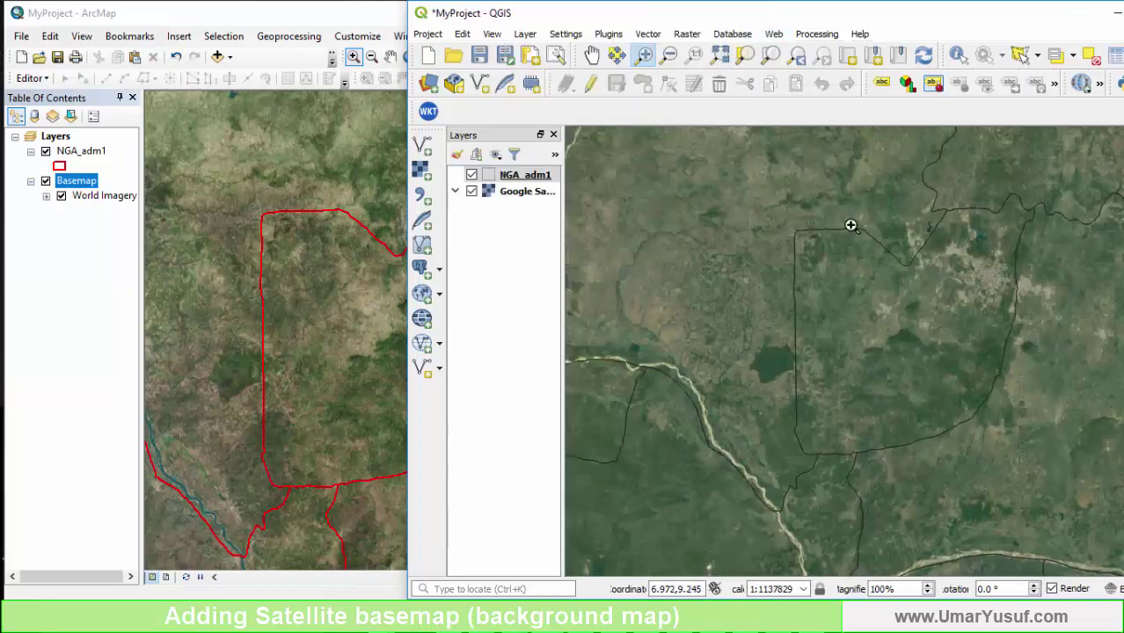
{"action": "left_click", "coordinate": [526, 193]}
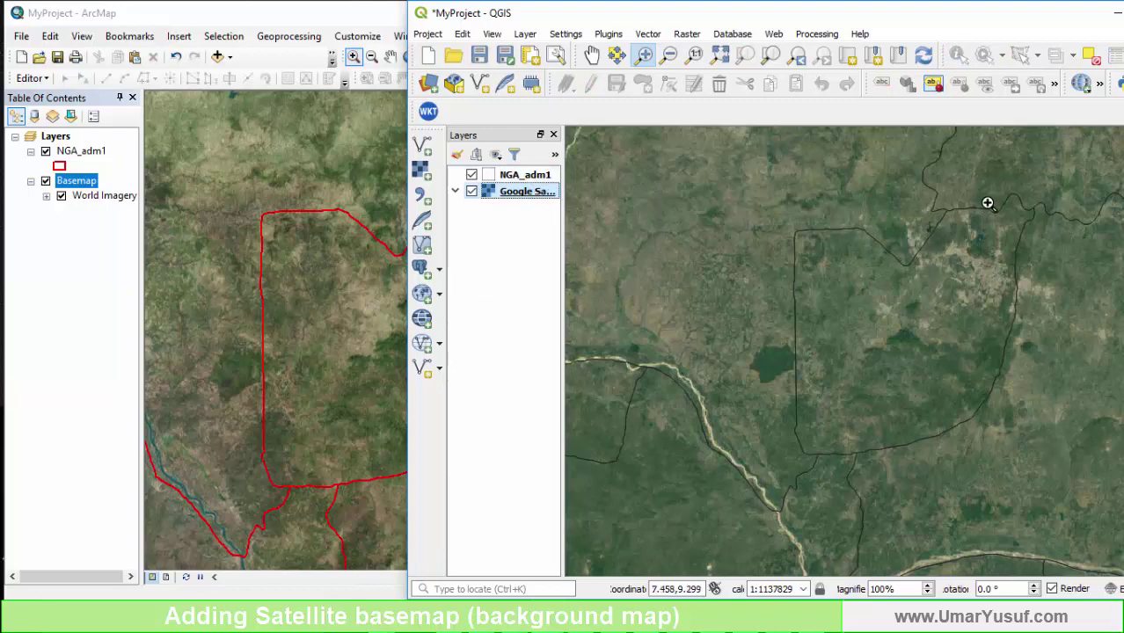
- Set the stroke color of the QGIS NGA_adm1 layer's simple fill to red, #f32222
{"action": "left_click", "coordinate": [299, 14]}
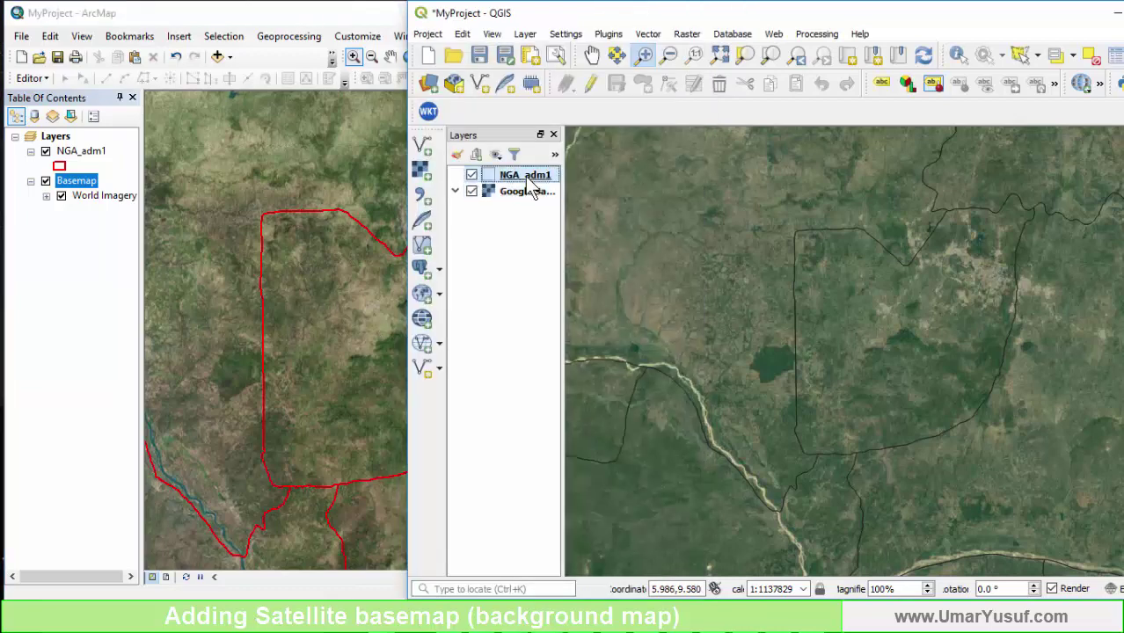
{"action": "right_click", "coordinate": [525, 176]}
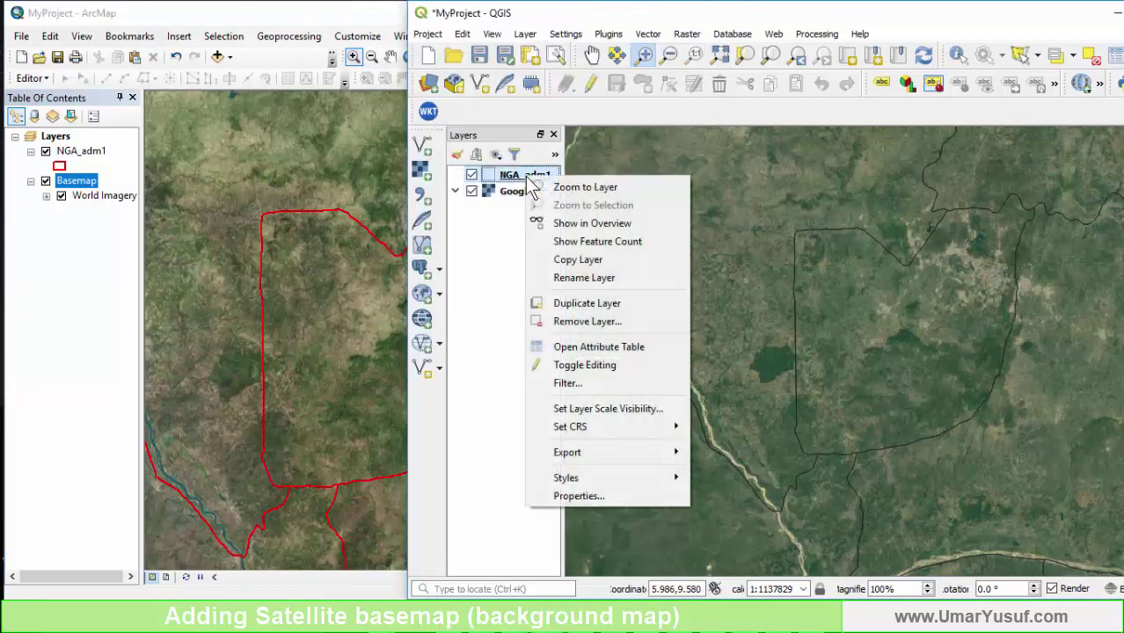
{"action": "left_click", "coordinate": [581, 499]}
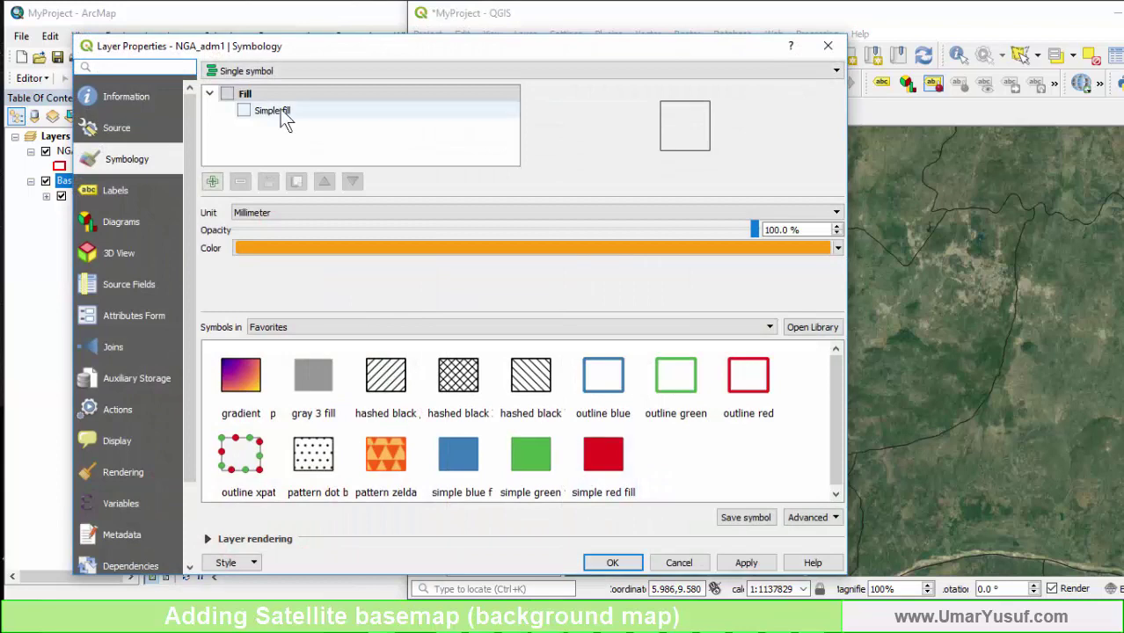
{"action": "left_click", "coordinate": [281, 109]}
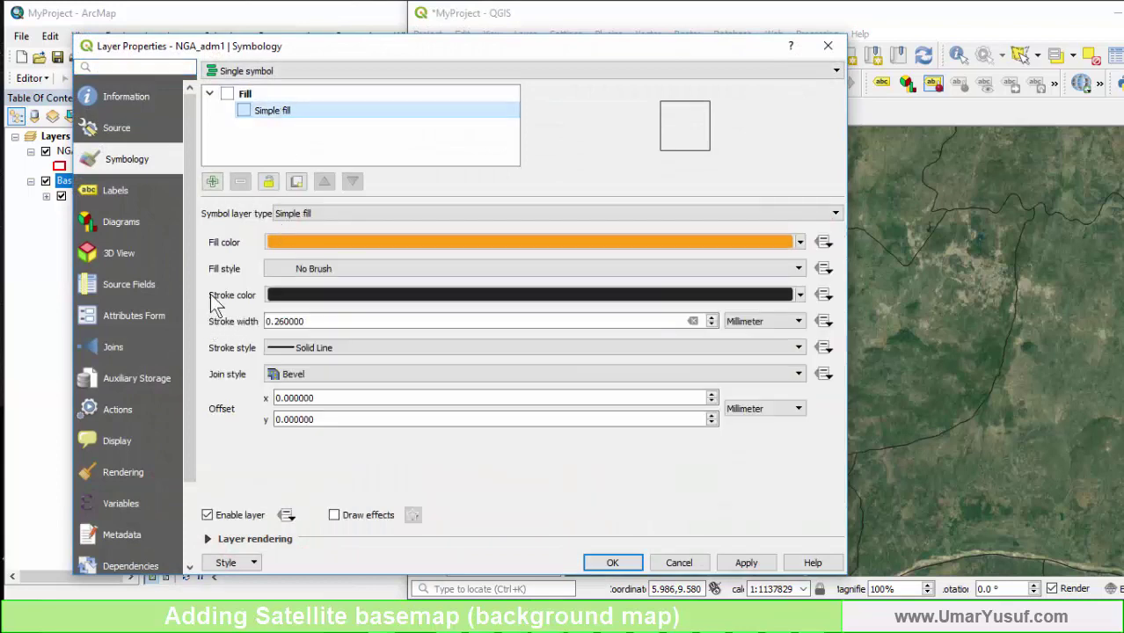
{"action": "left_click", "coordinate": [333, 295]}
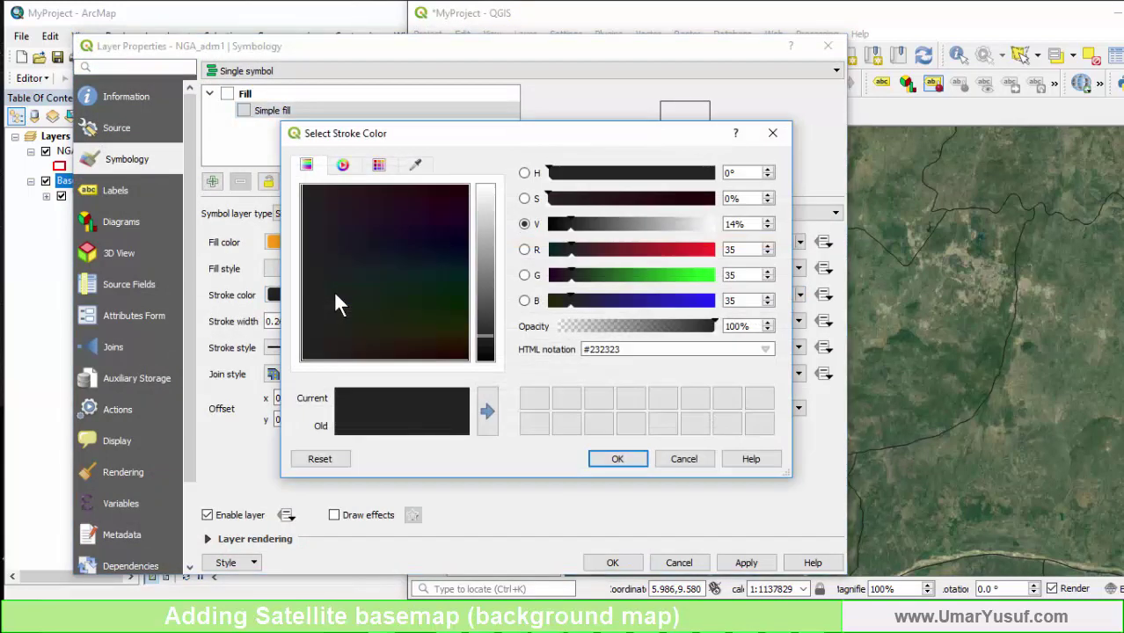
{"action": "left_click_drag", "start_coordinate": [649, 252], "coordinate": [709, 251]}
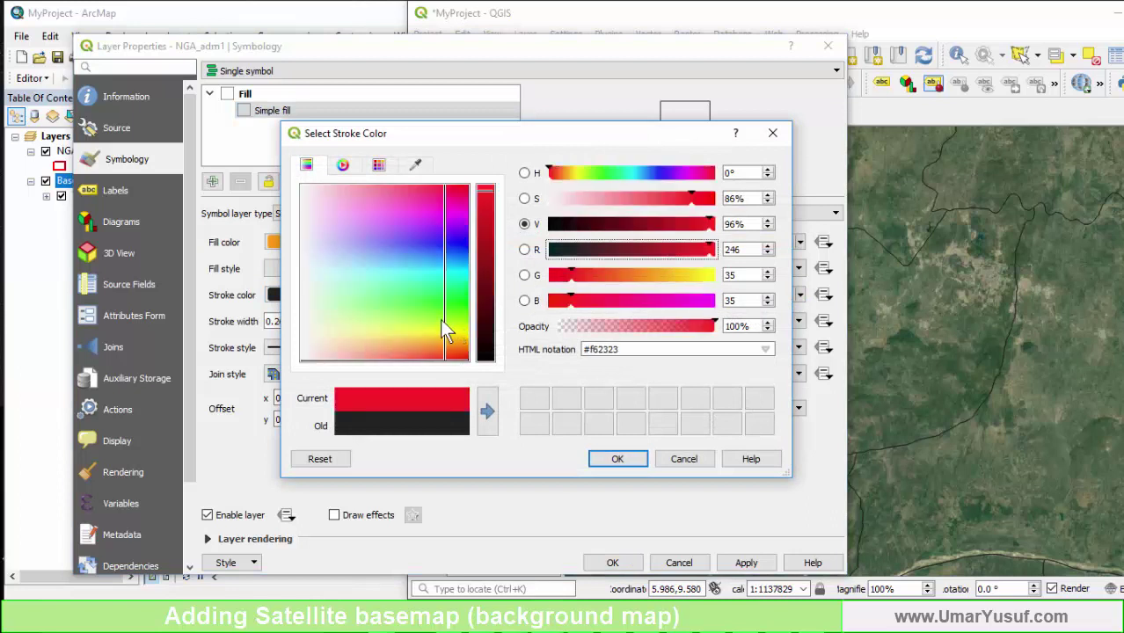
{"action": "left_click", "coordinate": [484, 193]}
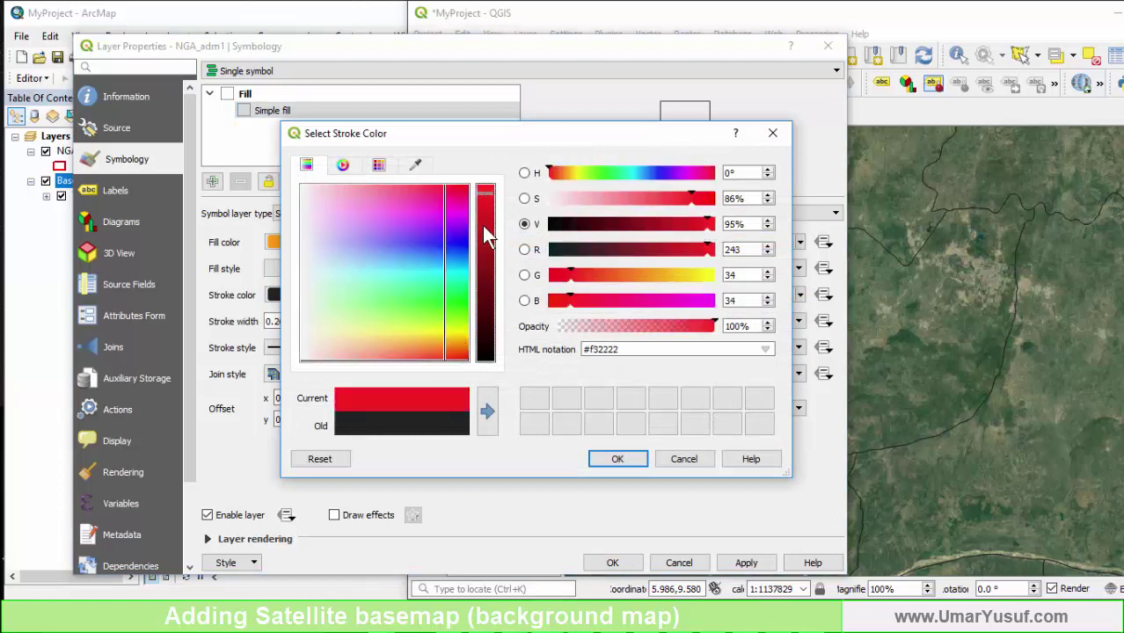
{"action": "left_click", "coordinate": [634, 457]}
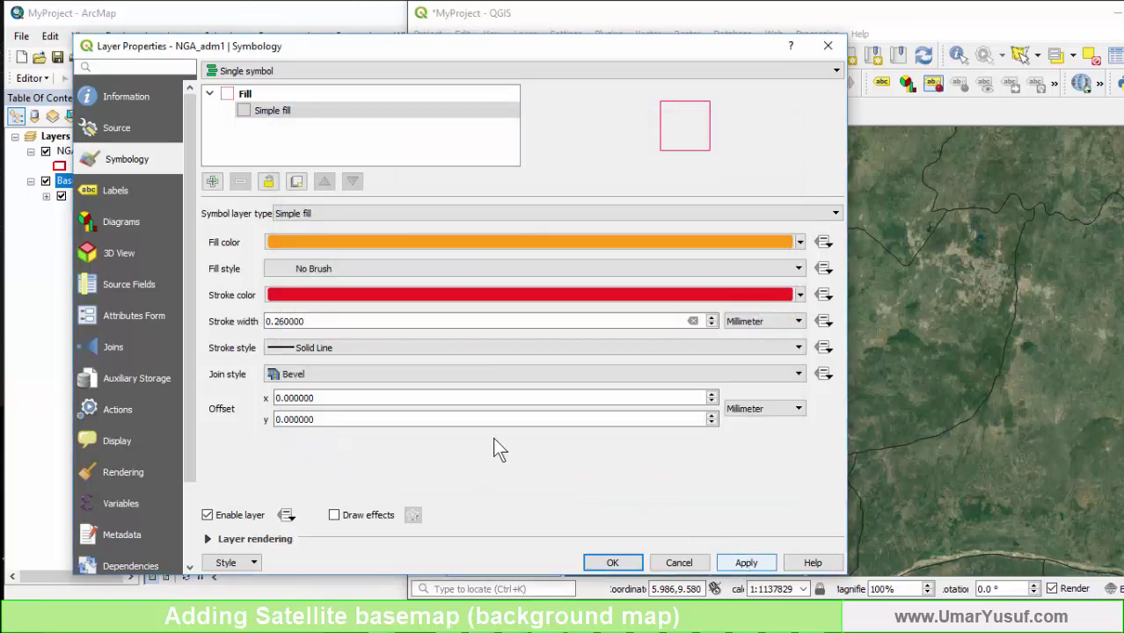
- Set the stroke width of the NGA_adm1 simple fill to 1.26 millimeters
{"action": "left_click", "coordinate": [270, 323]}
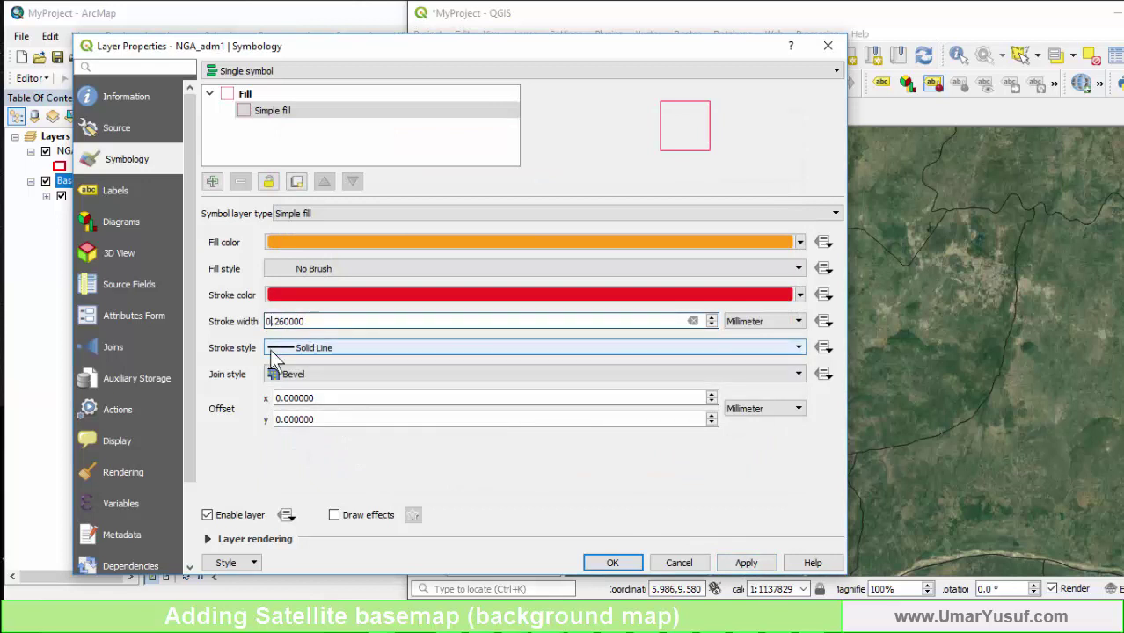
{"action": "key", "text": "BackSpace"}
{"action": "type", "text": "1"}
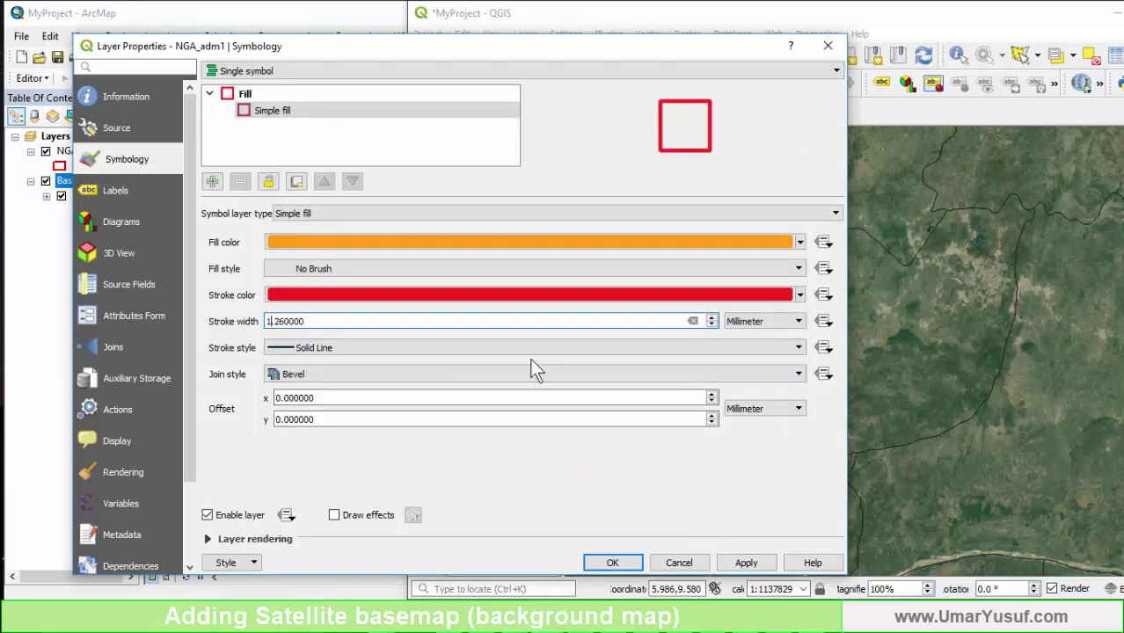
- Set the stroke width of the NGA_adm1 simple fill to 1 millimeter and accept the layer's symbology
{"action": "left_click", "coordinate": [744, 563]}
{"action": "left_click", "coordinate": [282, 322]}
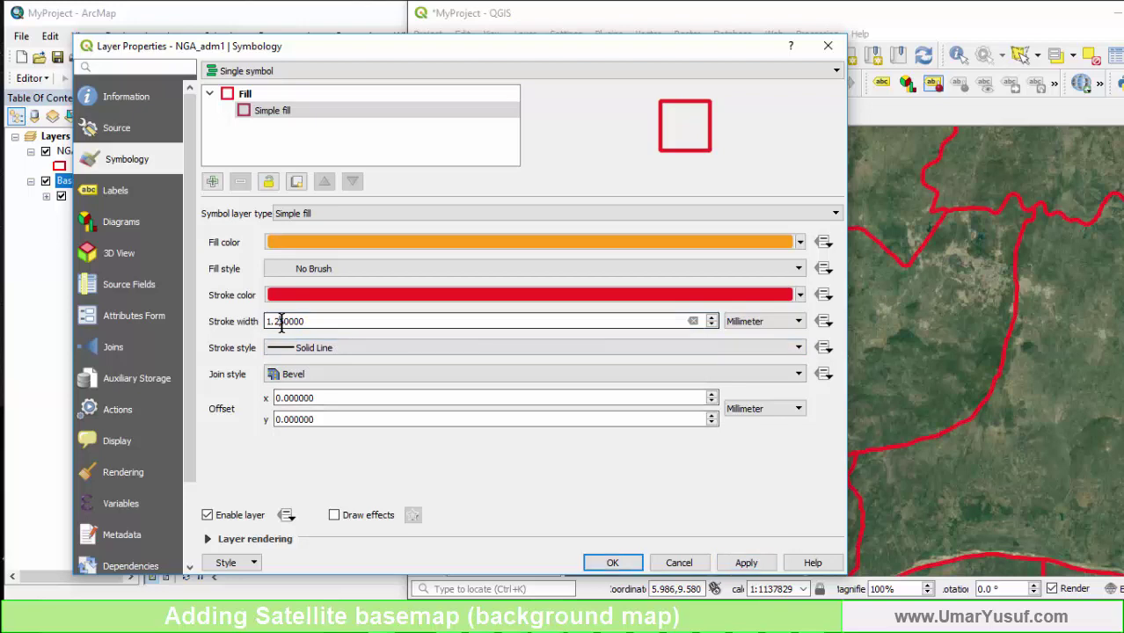
{"action": "key", "text": "BackSpace"}
{"action": "key", "text": "BackSpace"}
{"action": "type", "text": "5"}
{"action": "key", "text": "BackSpace"}
{"action": "type", "text": "5"}
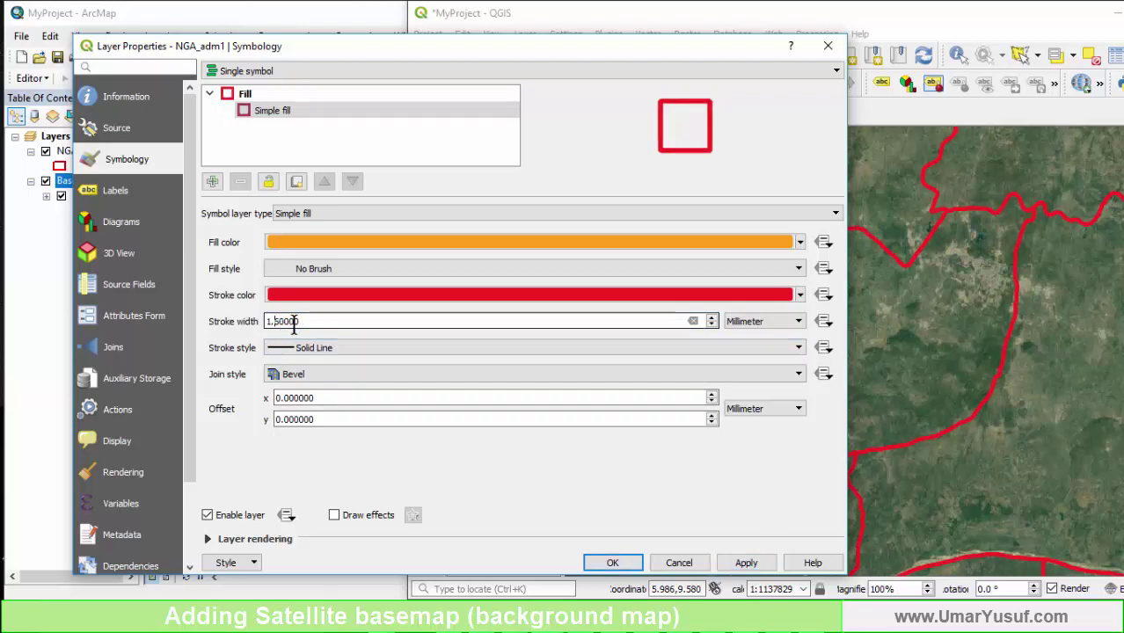
{"action": "key", "text": "BackSpace"}
{"action": "type", "text": "0"}
{"action": "left_click", "coordinate": [745, 561]}
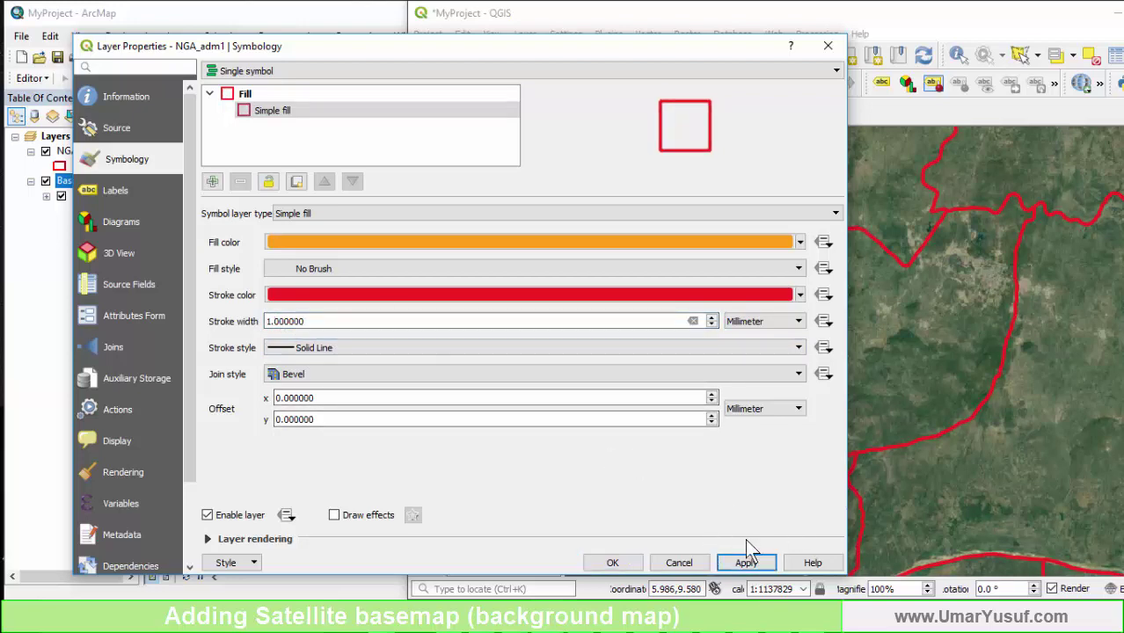
{"action": "left_click", "coordinate": [613, 563]}
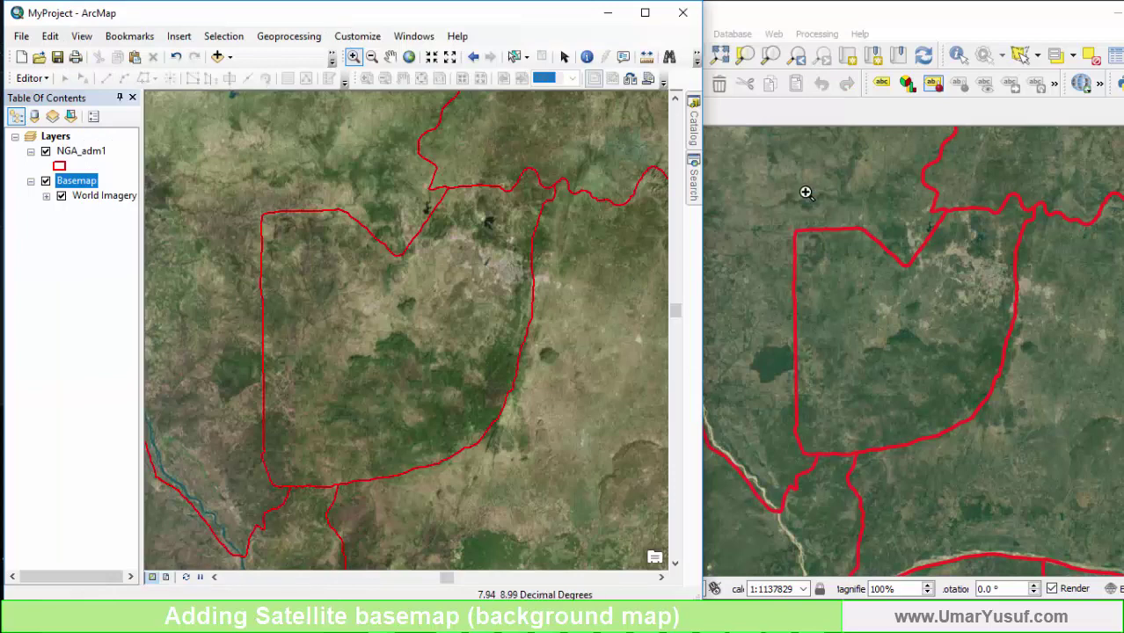
- Switch between the ArcMap and QGIS maps, and save the QGIS project MyProject
{"action": "left_click", "coordinate": [815, 20]}
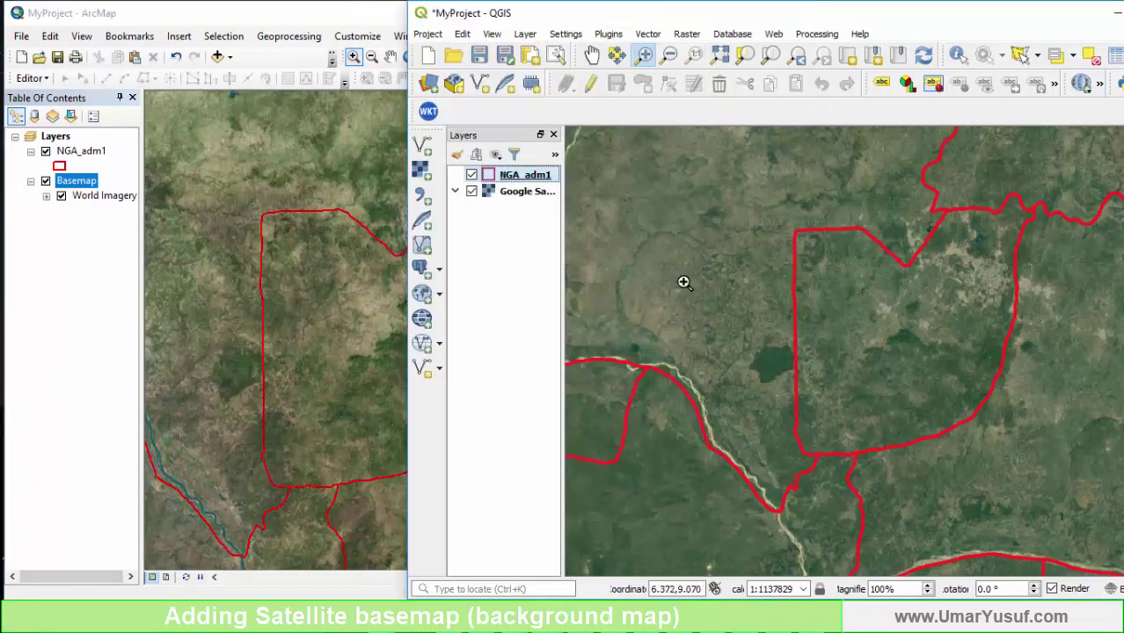
{"action": "left_click", "coordinate": [478, 54]}
{"action": "left_click", "coordinate": [290, 14]}
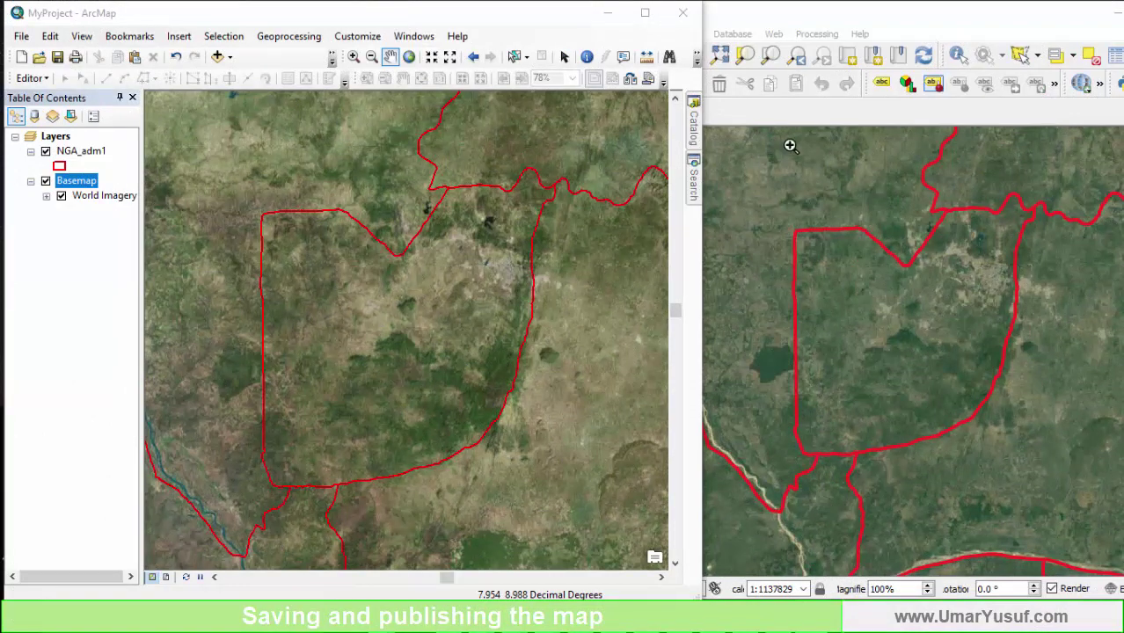
{"action": "left_click", "coordinate": [898, 26]}
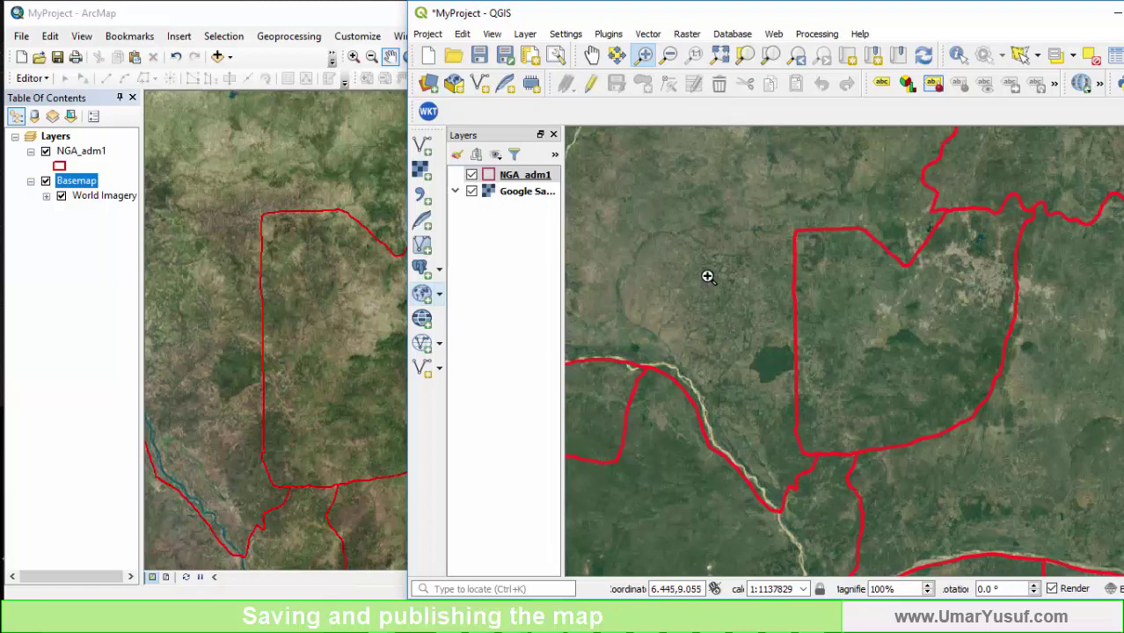
{"action": "left_click", "coordinate": [479, 55]}
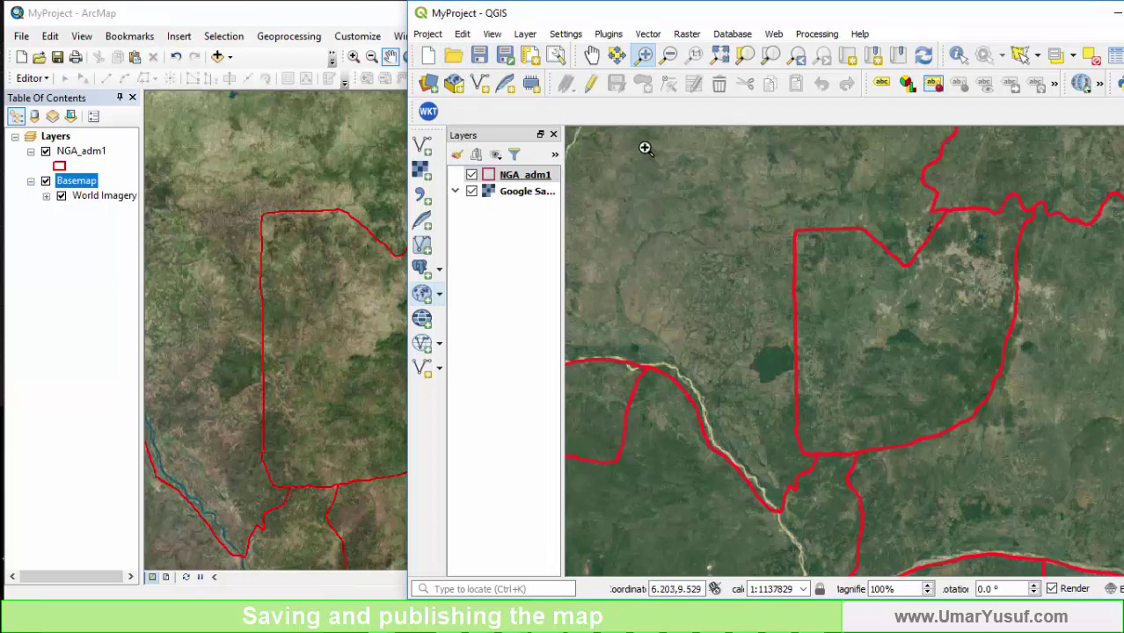
- Check the QGIS project's import and export options for the map, and move the whole QGIS window into view
{"action": "left_click", "coordinate": [429, 35]}
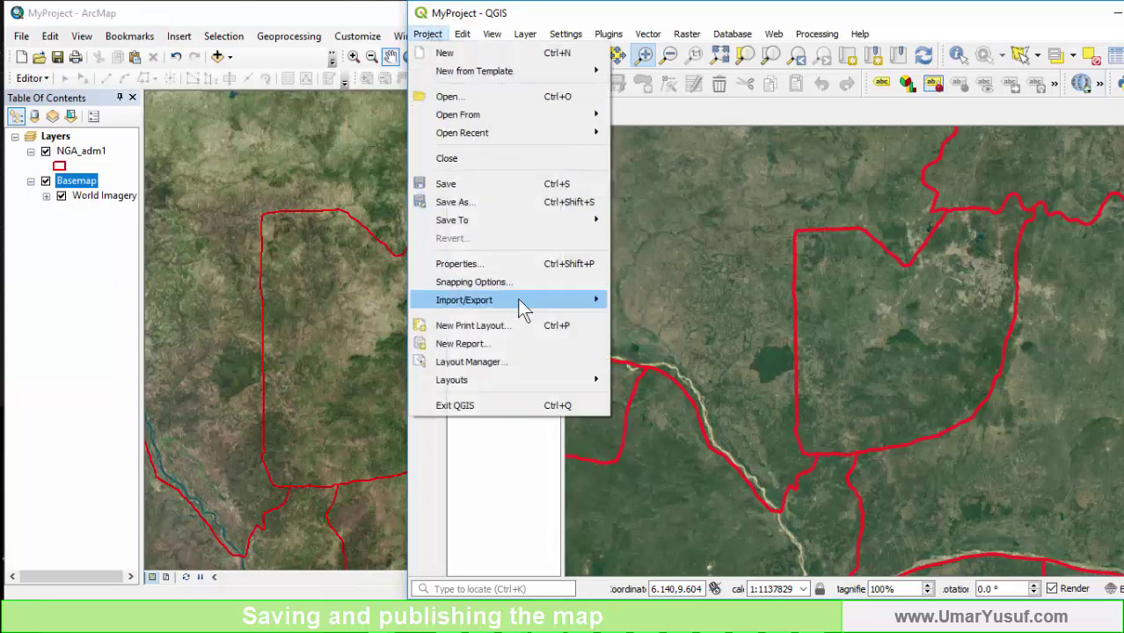
{"action": "mouse_move", "coordinate": [523, 300]}
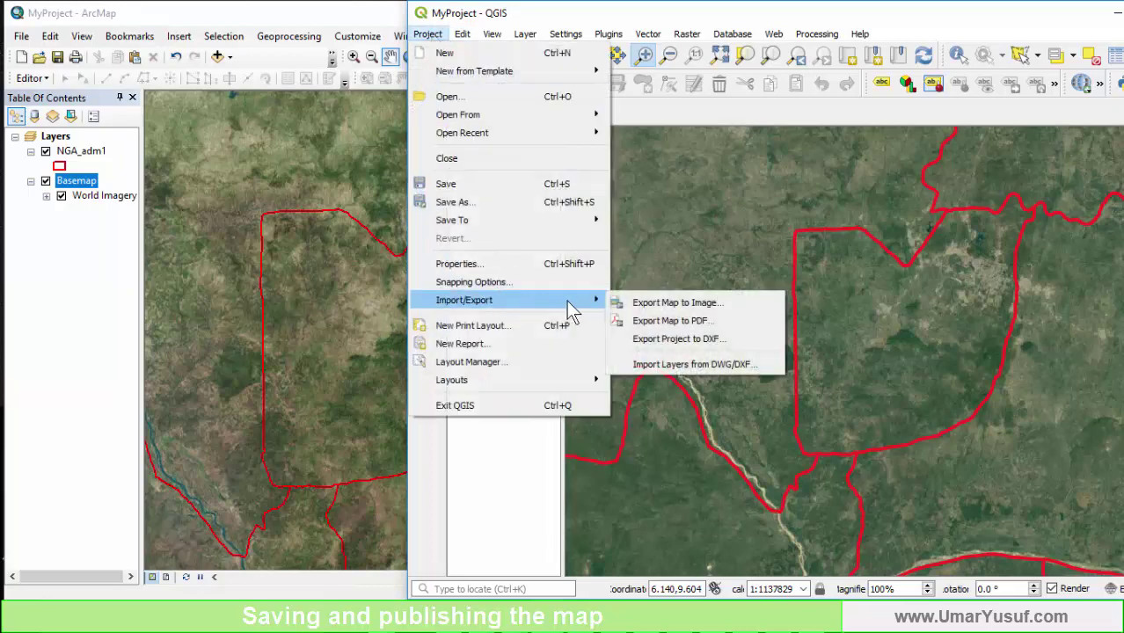
{"action": "left_click", "coordinate": [690, 319]}
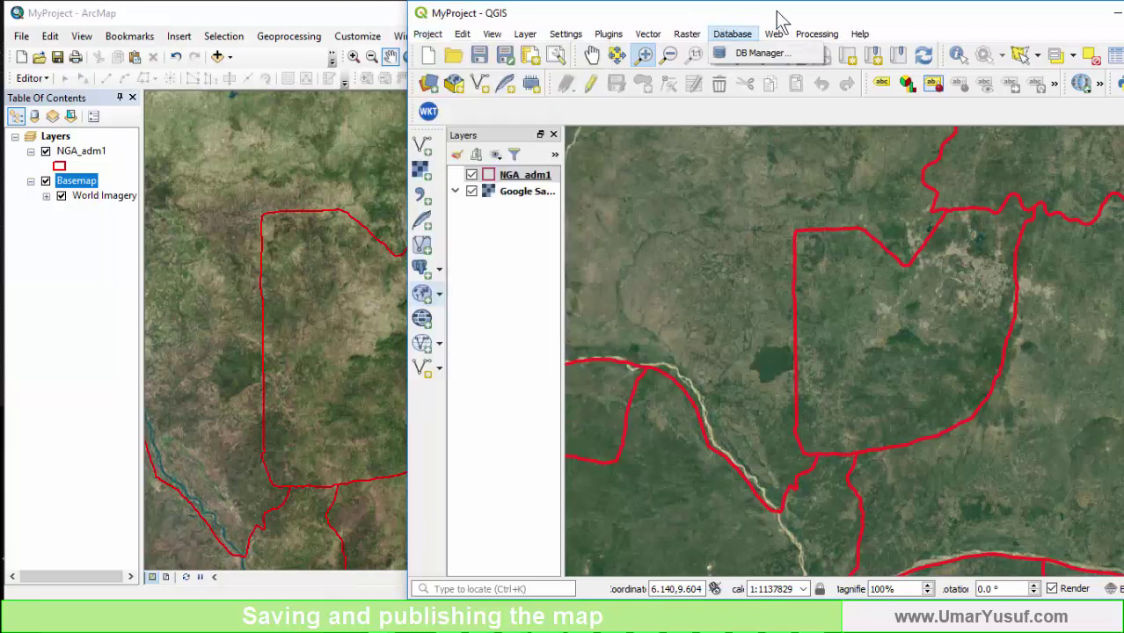
{"action": "left_click", "coordinate": [916, 20]}
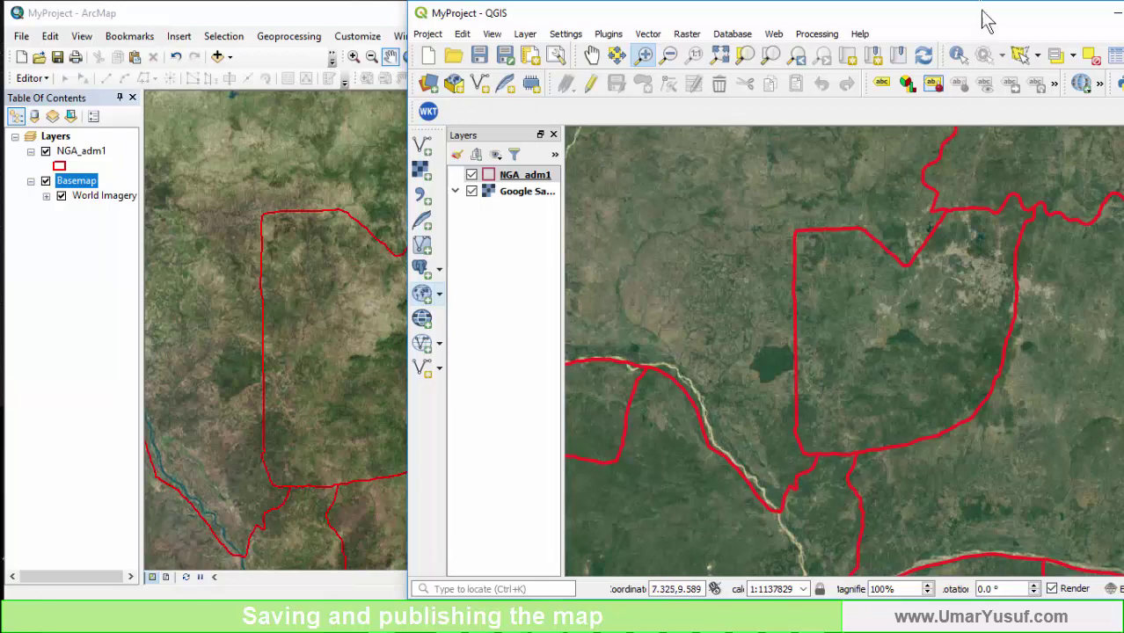
{"action": "left_click_drag", "start_coordinate": [997, 18], "coordinate": [913, 14]}
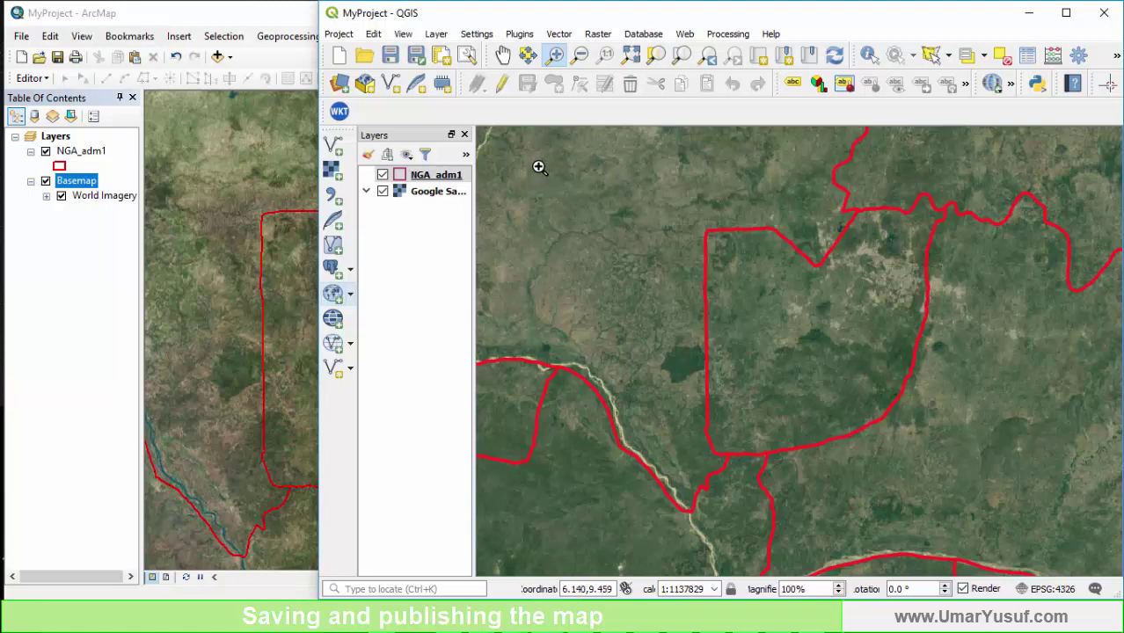
- Enable the scale bar decoration on the QGIS map
{"action": "left_click", "coordinate": [339, 35]}
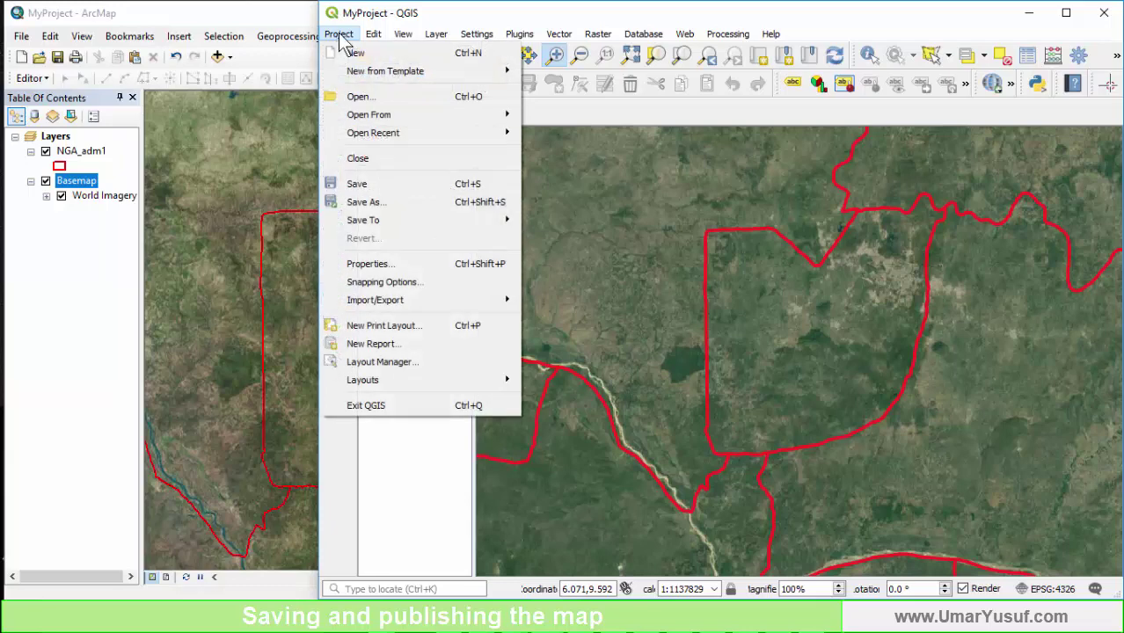
{"action": "mouse_move", "coordinate": [405, 35]}
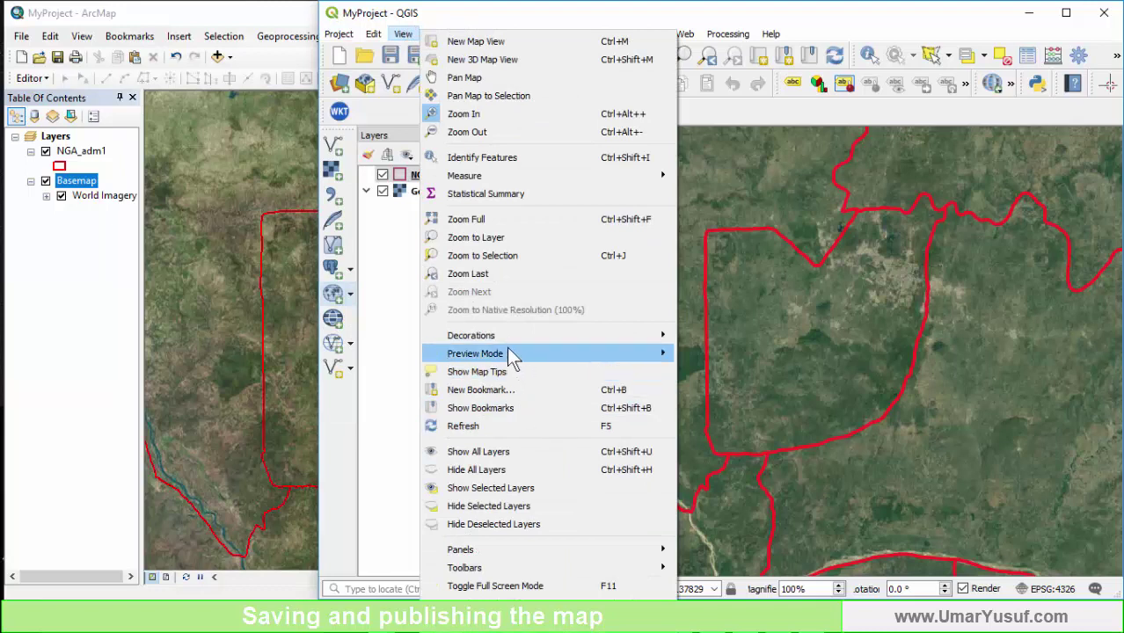
{"action": "mouse_move", "coordinate": [496, 334]}
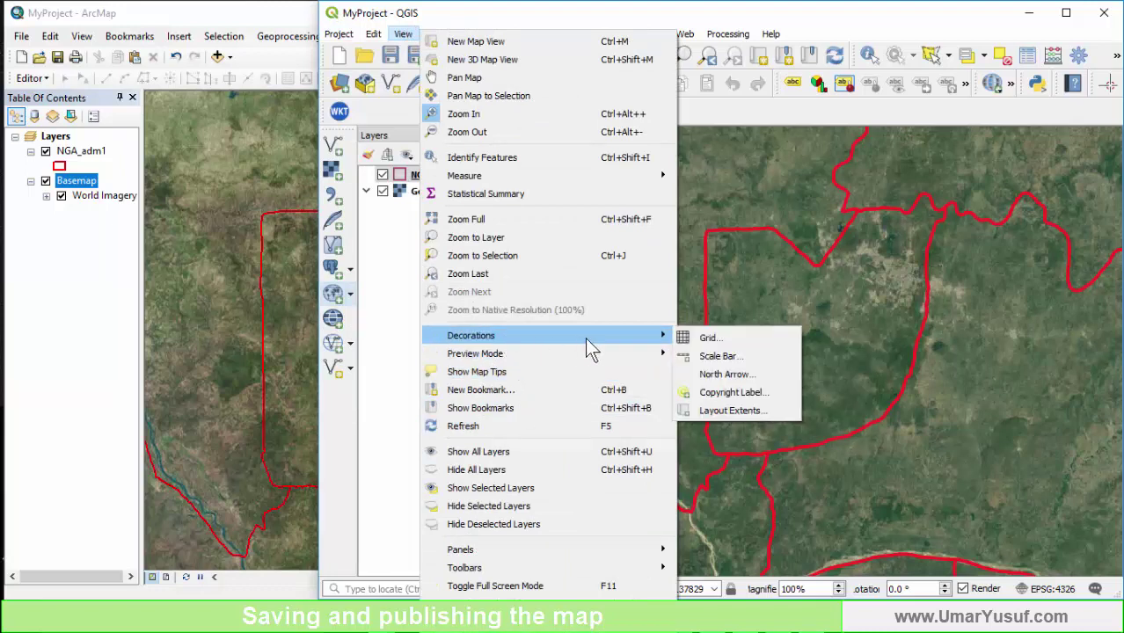
{"action": "left_click", "coordinate": [758, 363]}
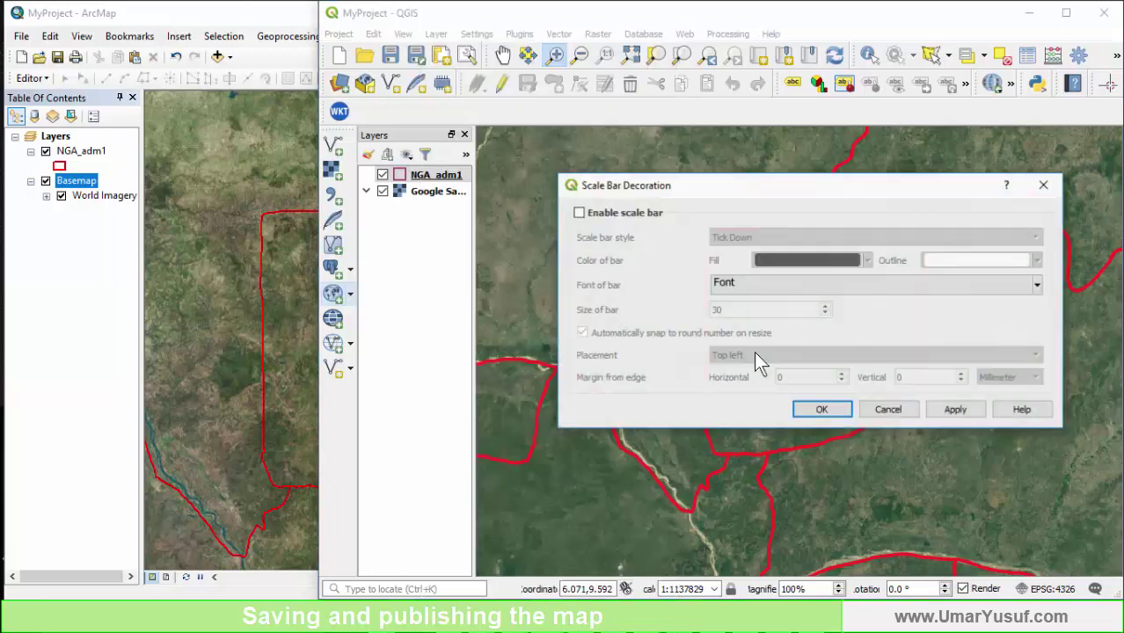
{"action": "left_click", "coordinate": [578, 214]}
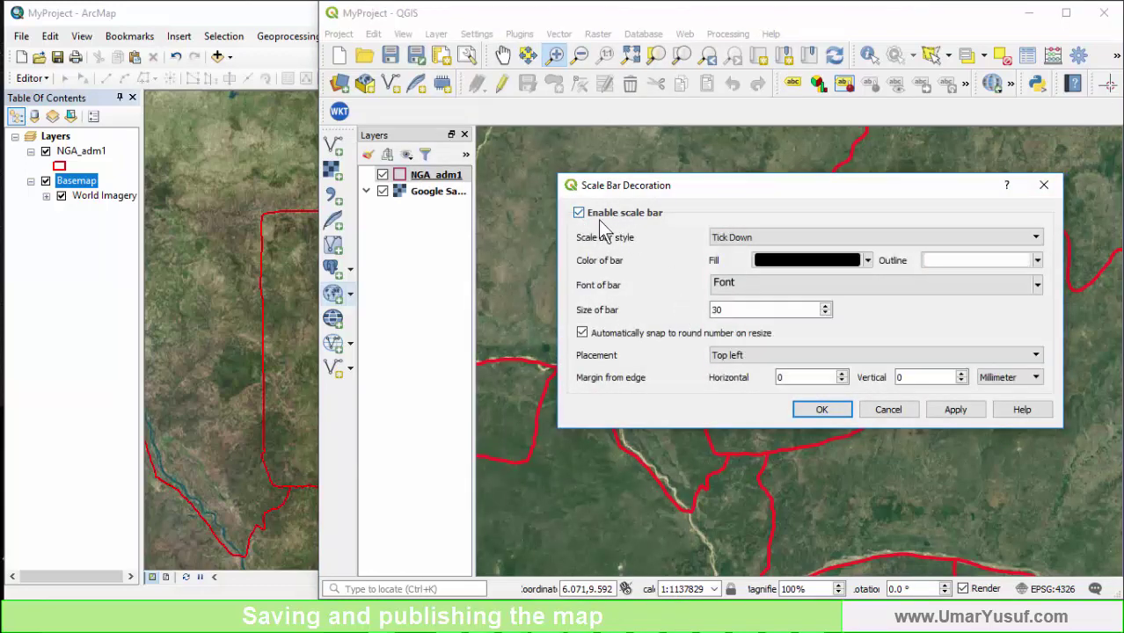
- Try the Bar and Tick Down styles for the scale bar on the map
{"action": "left_click", "coordinate": [732, 239]}
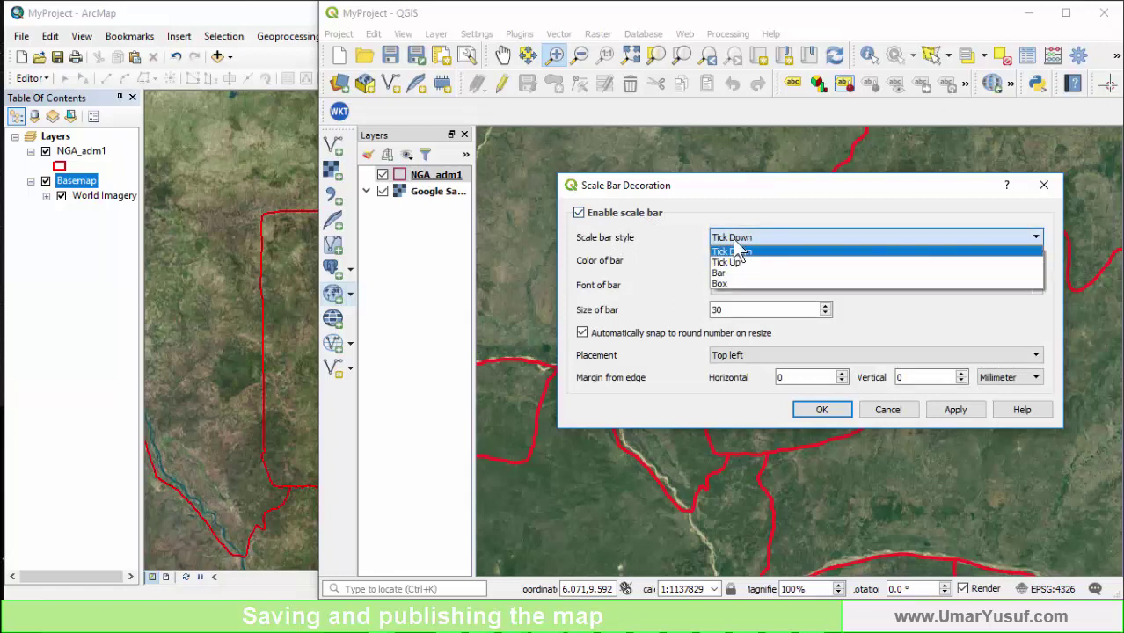
{"action": "left_click", "coordinate": [728, 263]}
{"action": "left_click", "coordinate": [726, 239]}
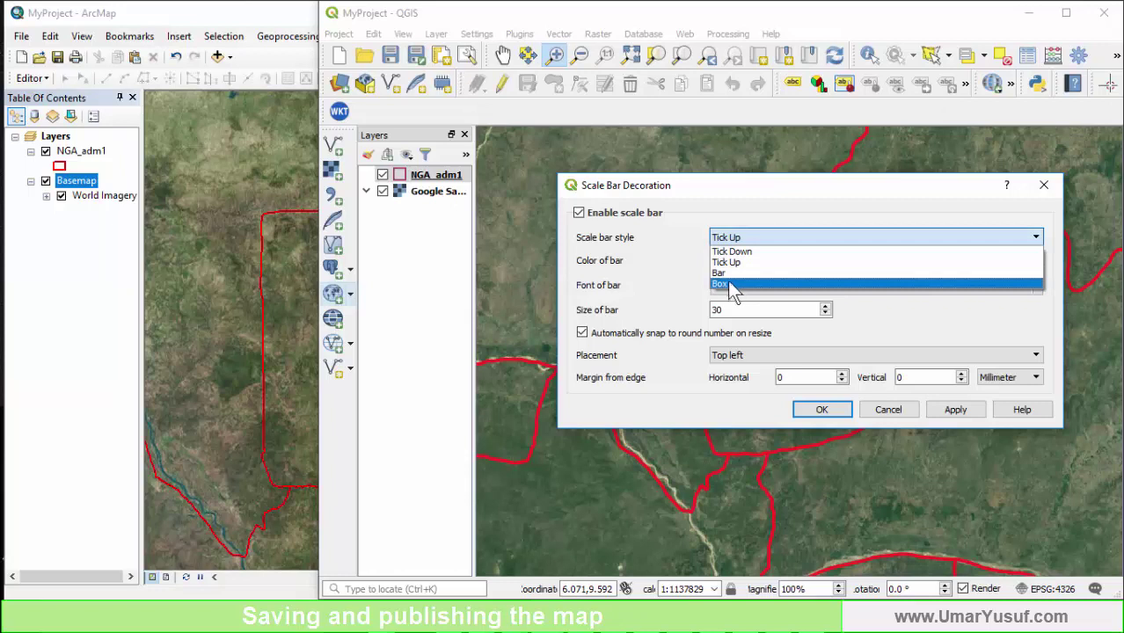
{"action": "left_click", "coordinate": [726, 272]}
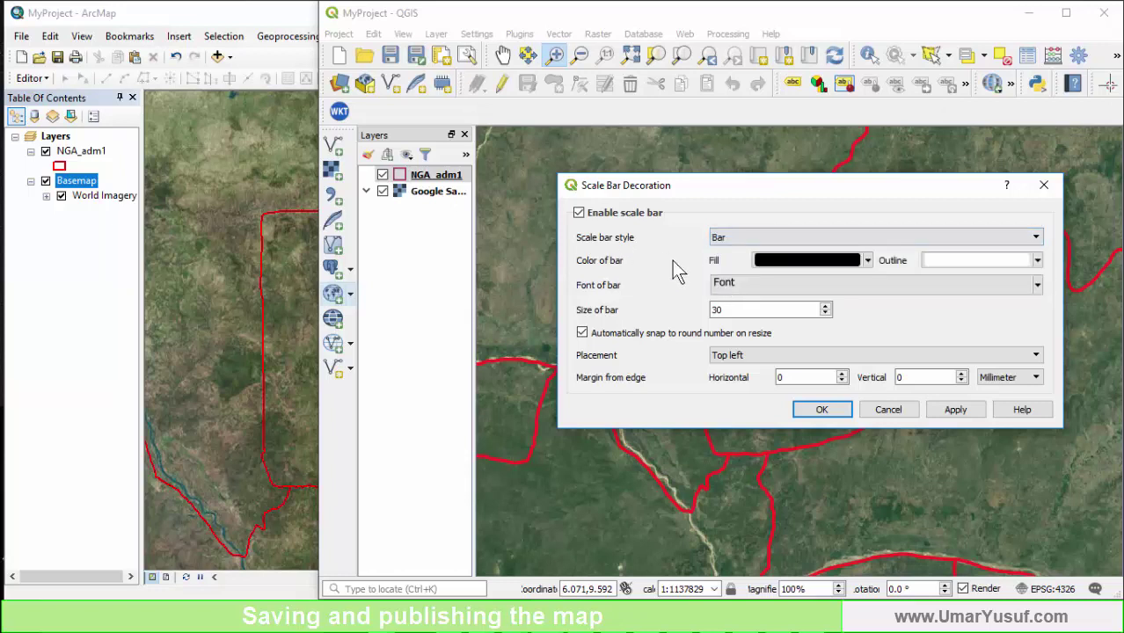
{"action": "left_click", "coordinate": [954, 410]}
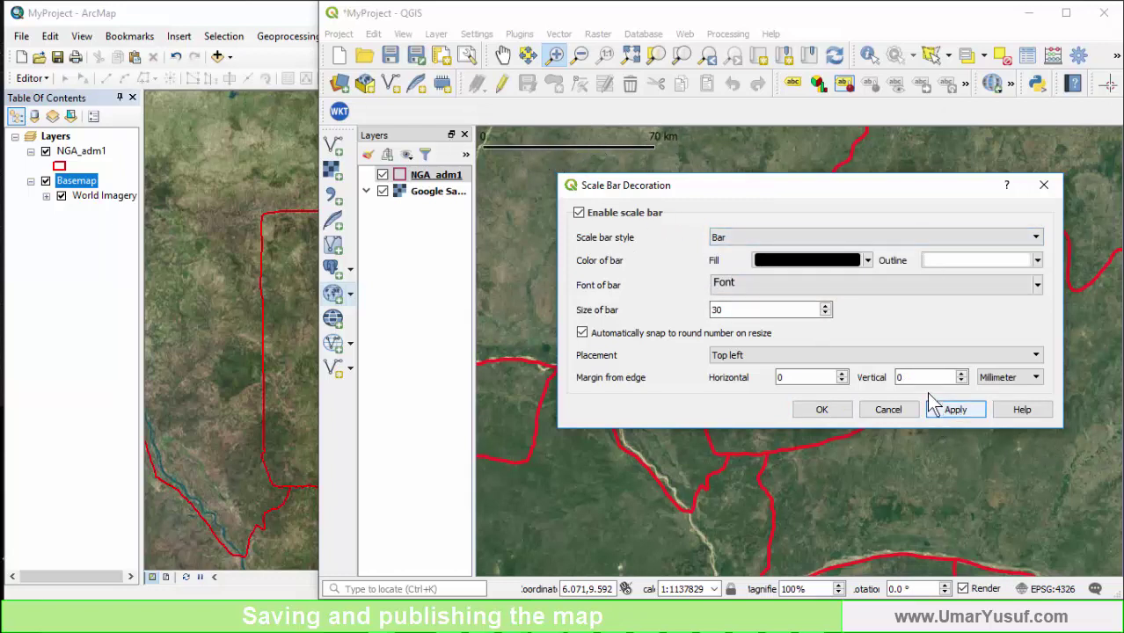
{"action": "left_click", "coordinate": [744, 236]}
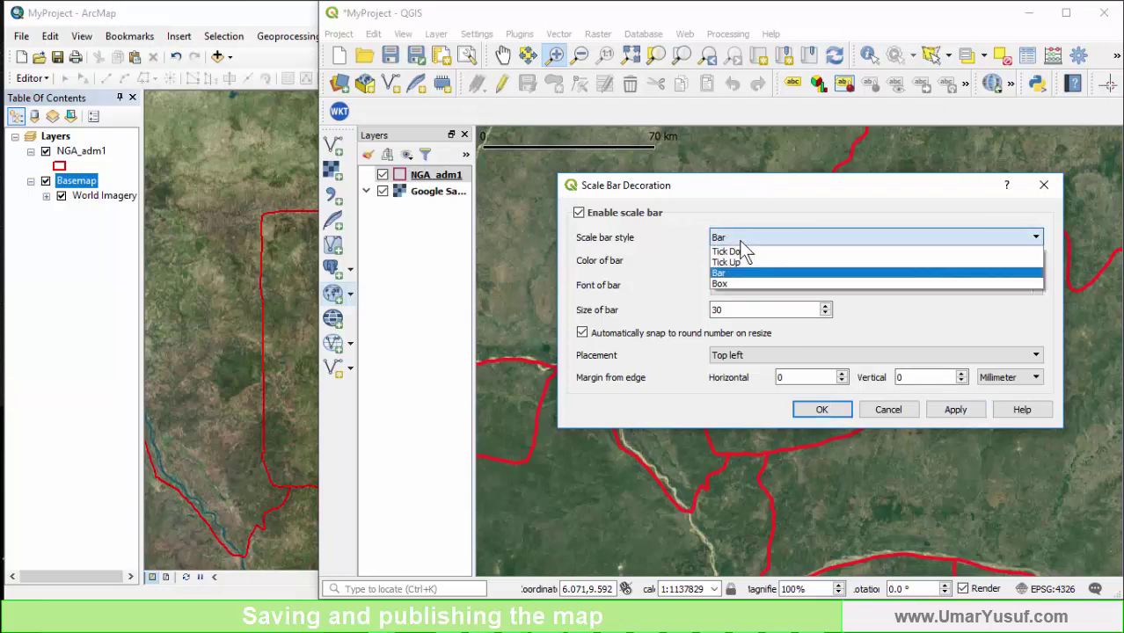
{"action": "left_click", "coordinate": [742, 255]}
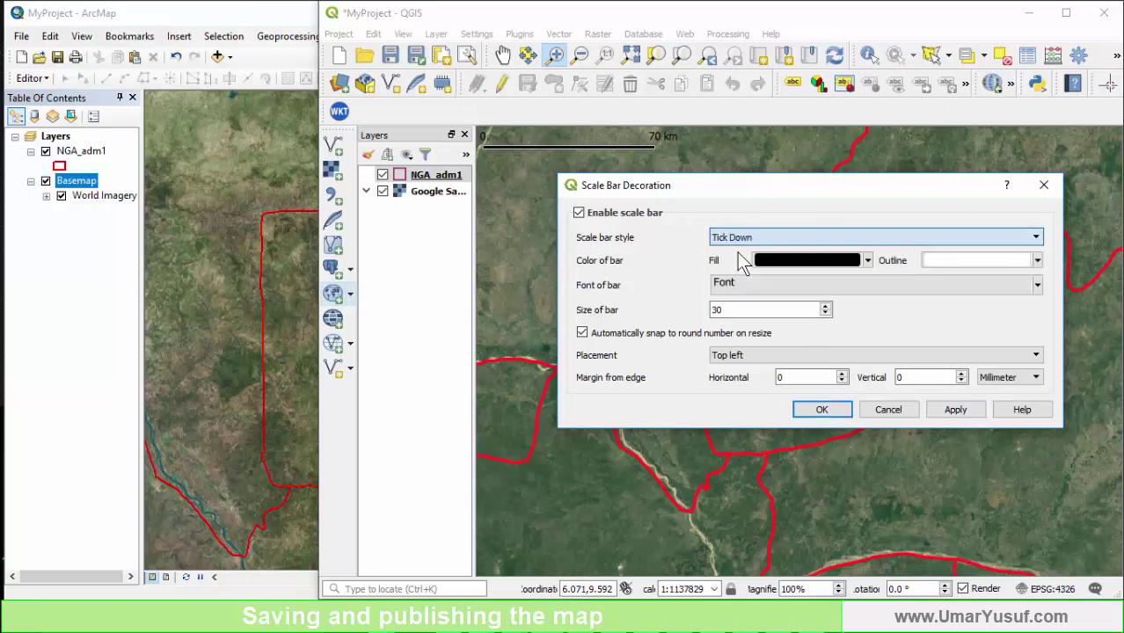
{"action": "left_click", "coordinate": [957, 413]}
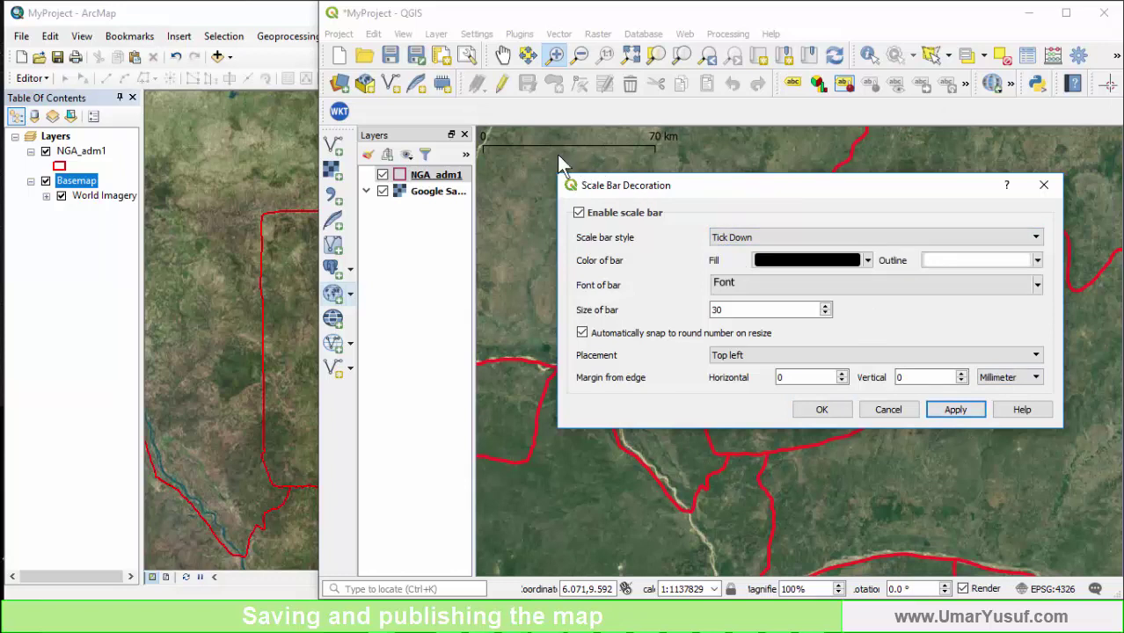
- Set the scale bar style to Tick Up and apply it to the map
{"action": "left_click", "coordinate": [746, 238]}
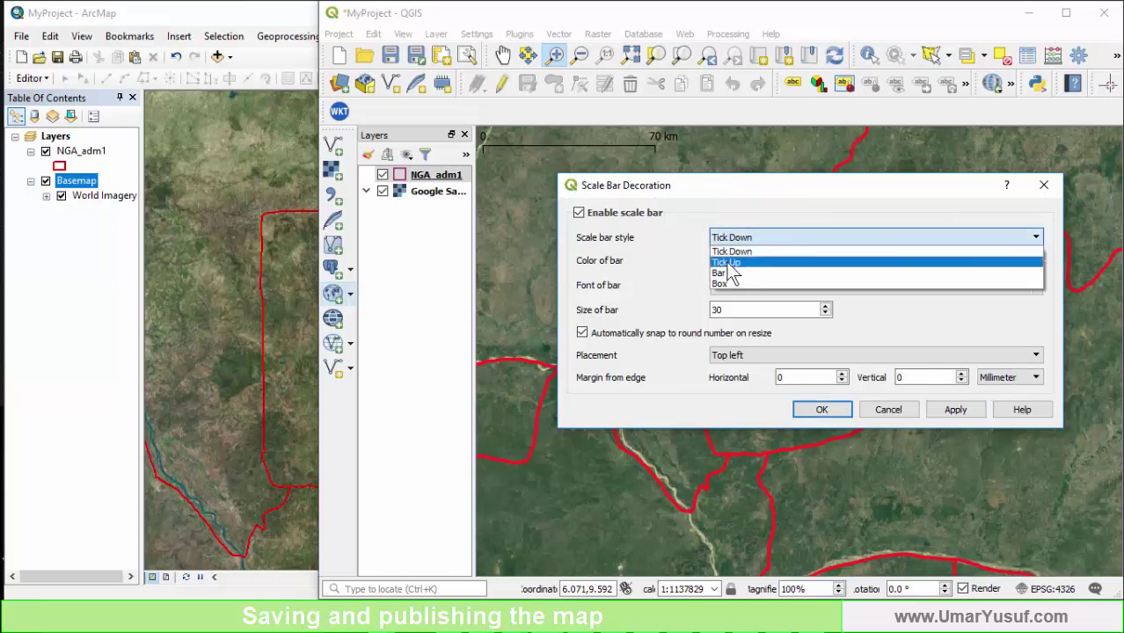
{"action": "left_click", "coordinate": [731, 261]}
{"action": "left_click", "coordinate": [950, 410]}
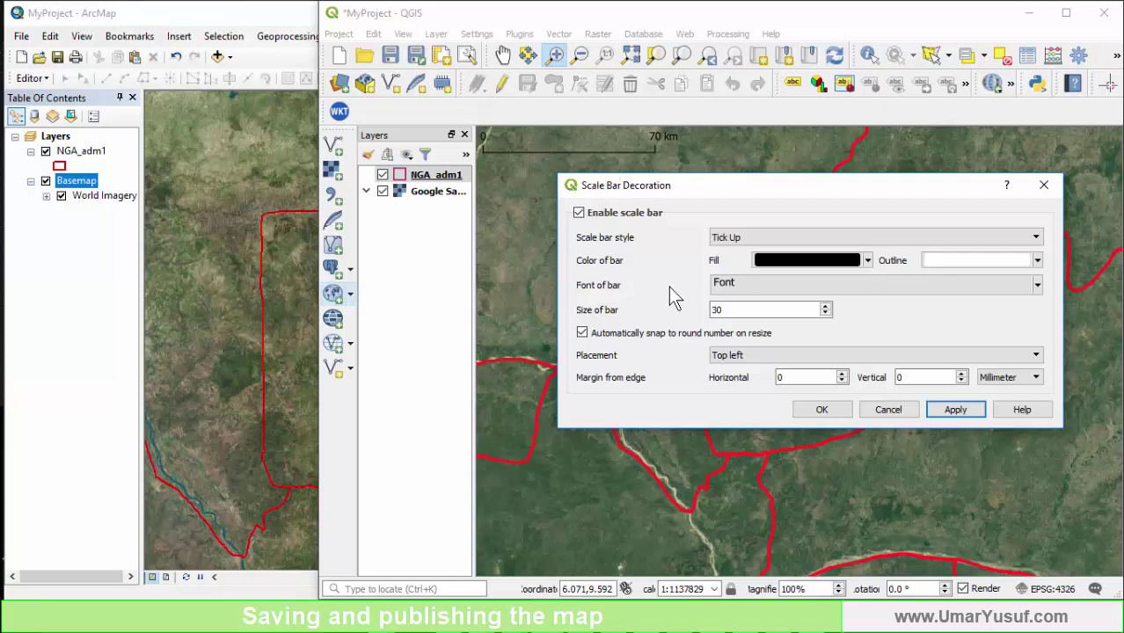
- Place the scale bar at the bottom left of the map and accept the decoration settings
{"action": "left_click", "coordinate": [730, 356]}
{"action": "left_click", "coordinate": [671, 341]}
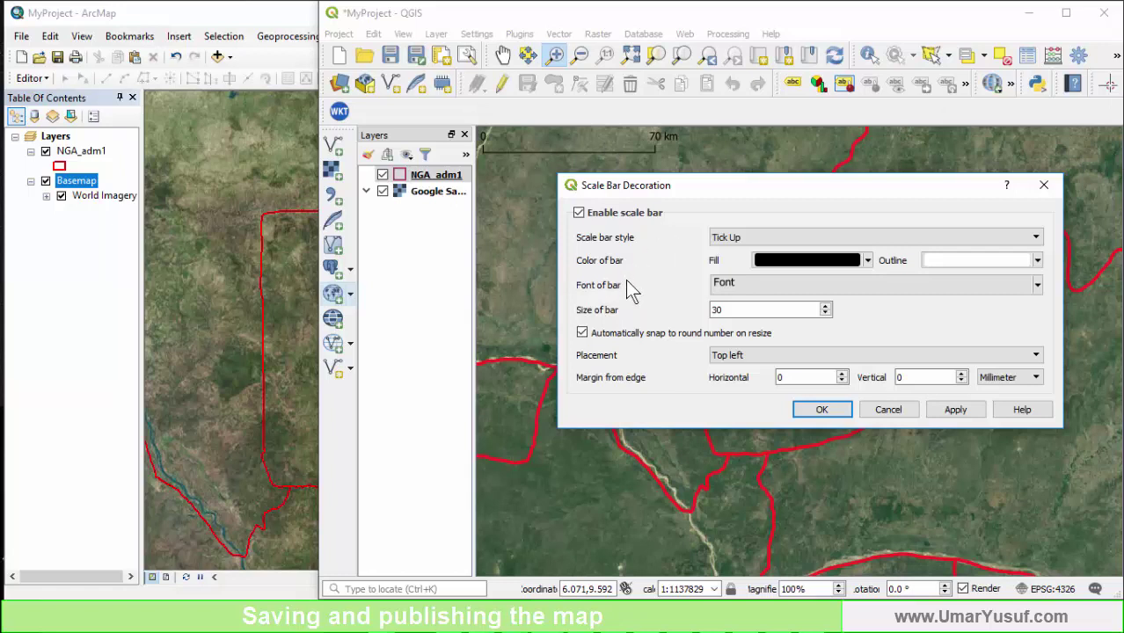
{"action": "left_click", "coordinate": [767, 352]}
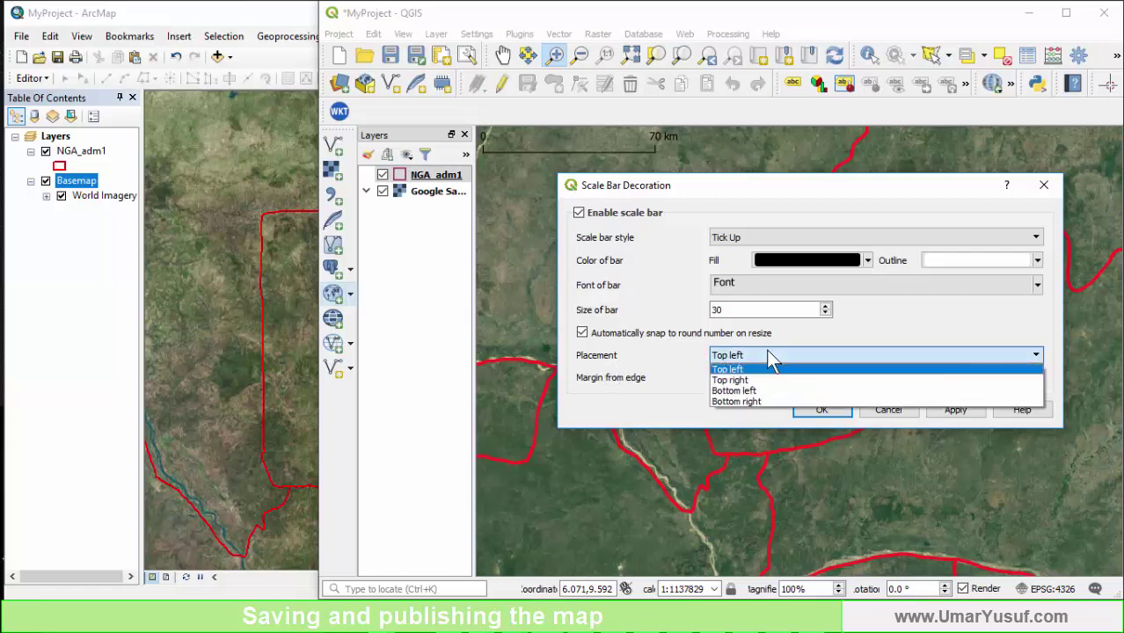
{"action": "left_click", "coordinate": [733, 391]}
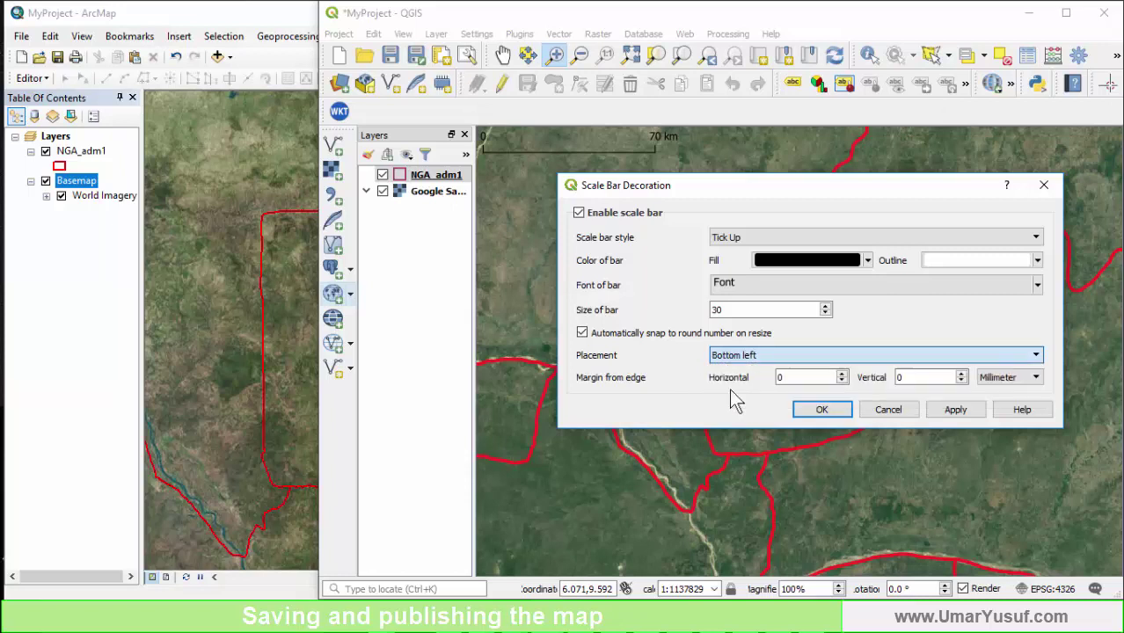
{"action": "left_click", "coordinate": [954, 410]}
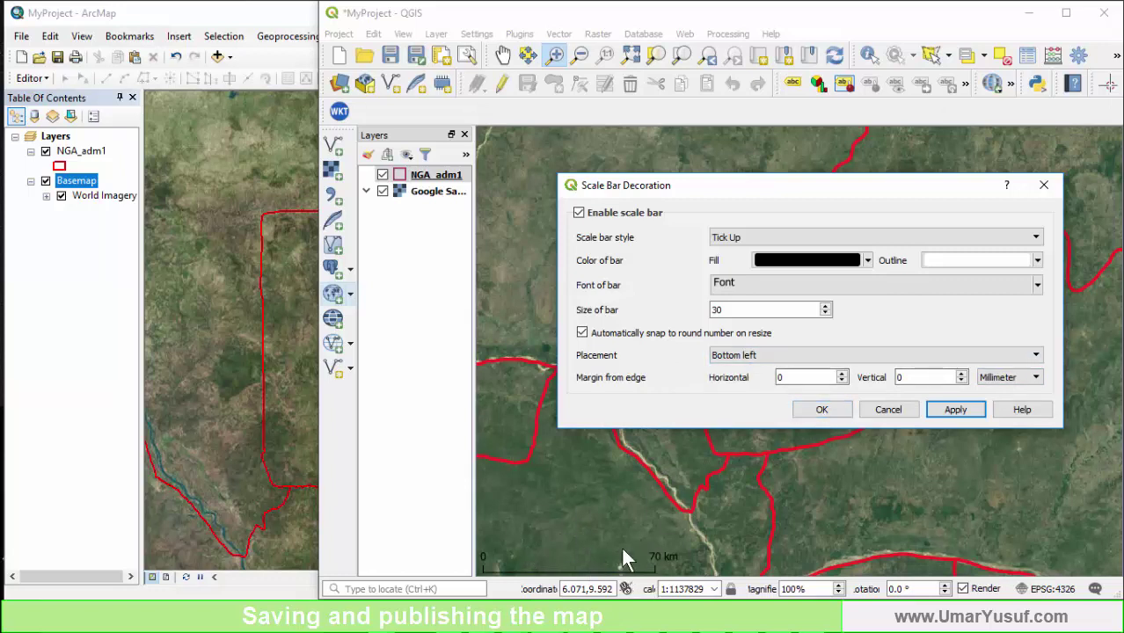
{"action": "left_click", "coordinate": [824, 411]}
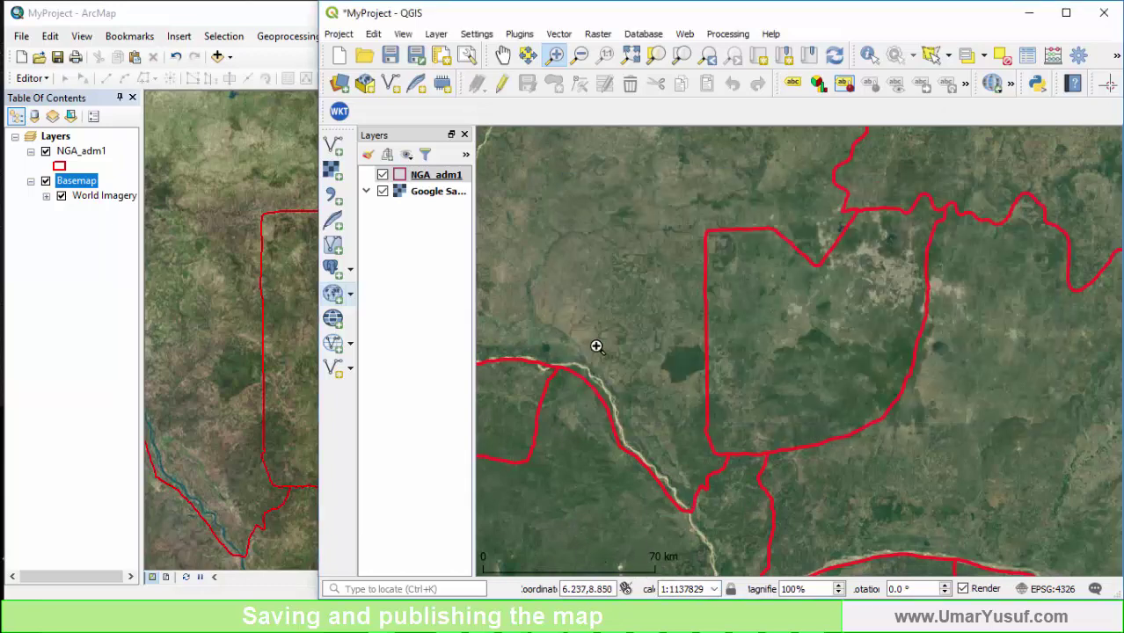
- Enable the north arrow decoration on the QGIS map and apply it
{"action": "left_click", "coordinate": [403, 33]}
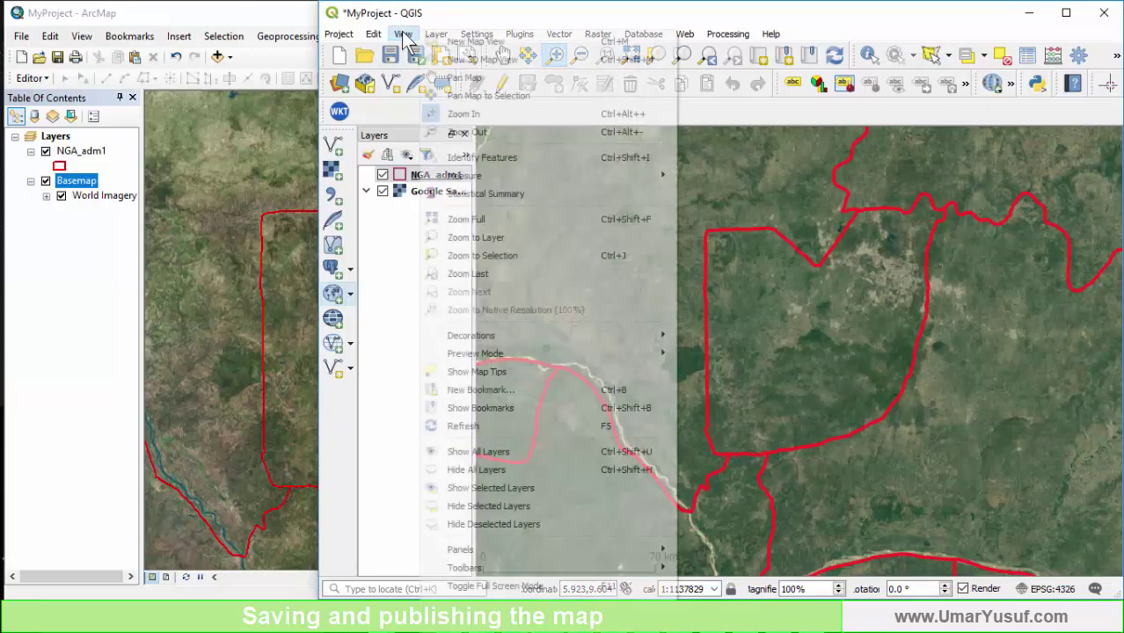
{"action": "mouse_move", "coordinate": [555, 332]}
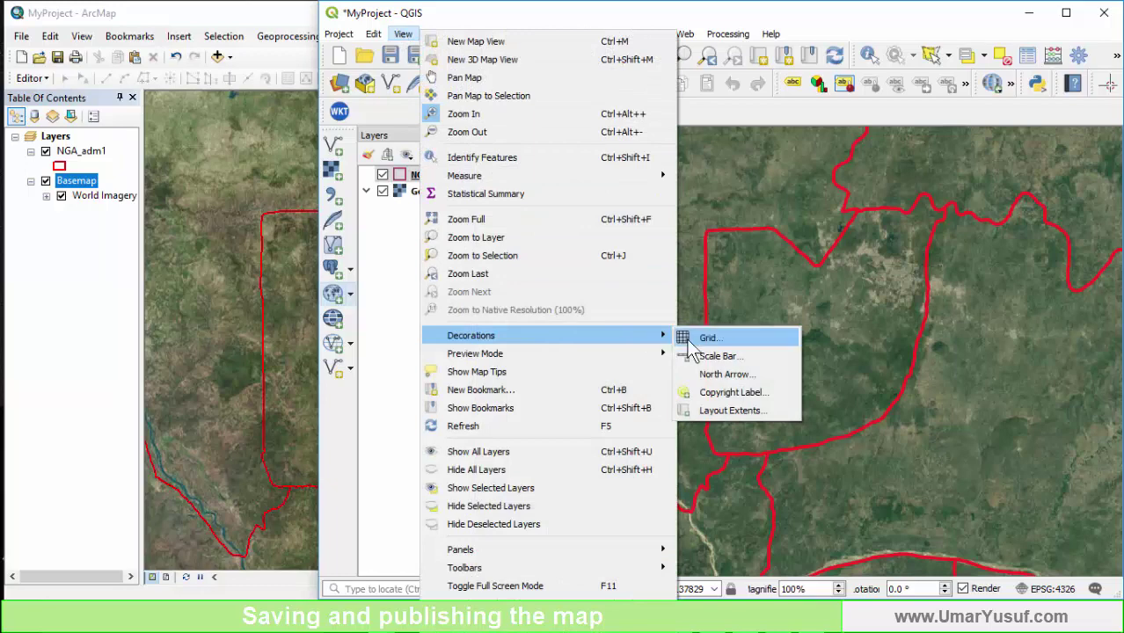
{"action": "left_click", "coordinate": [735, 377]}
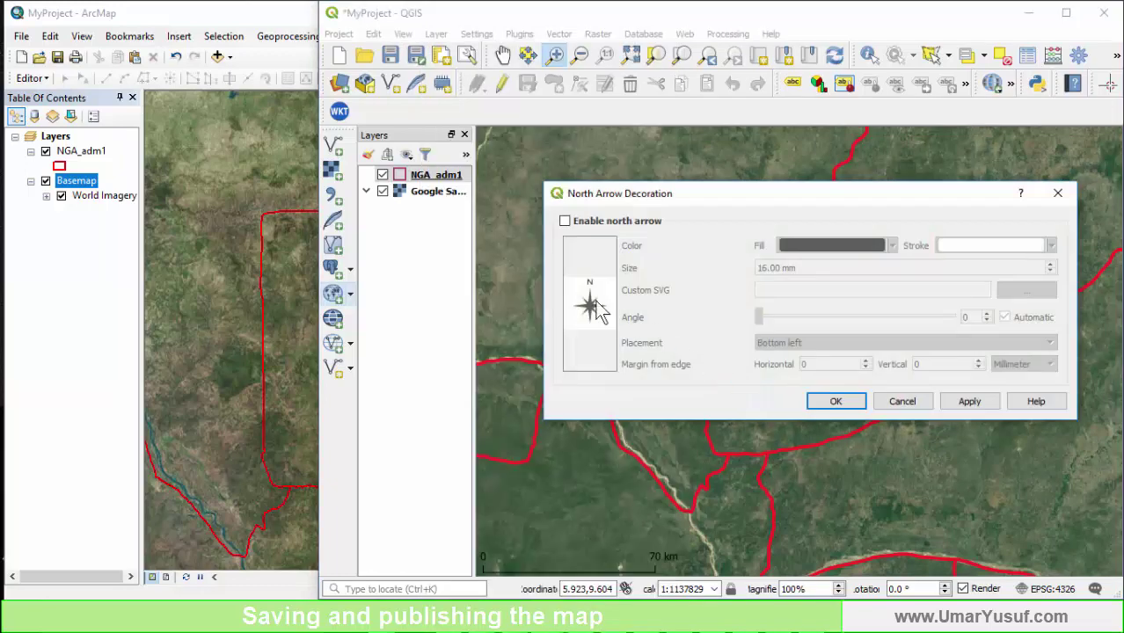
{"action": "left_click", "coordinate": [564, 220]}
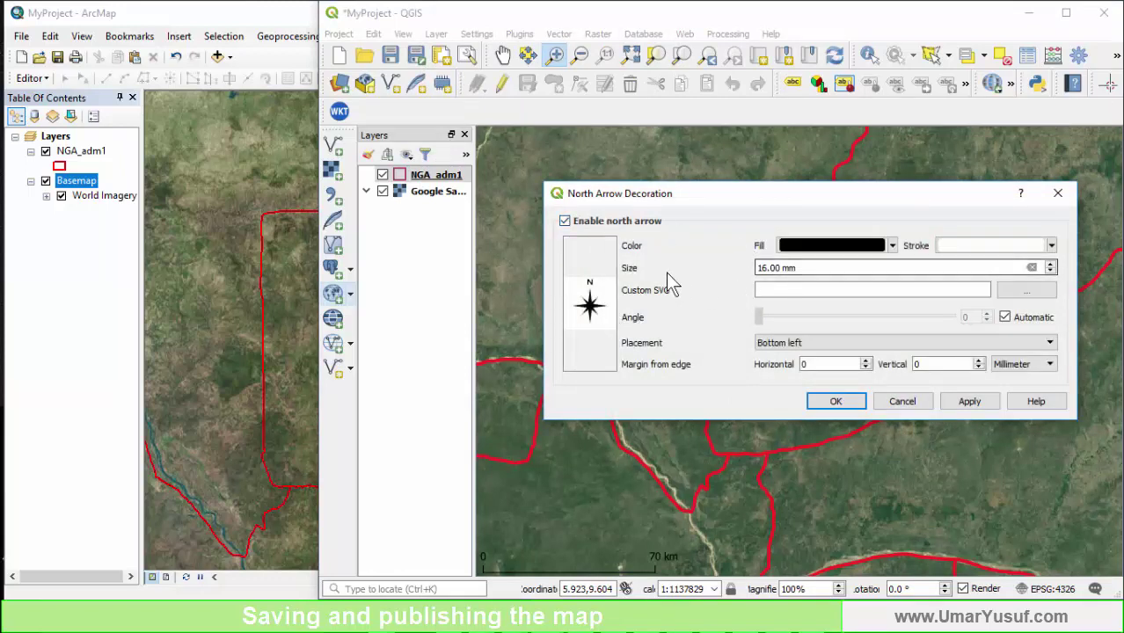
{"action": "left_click", "coordinate": [969, 404]}
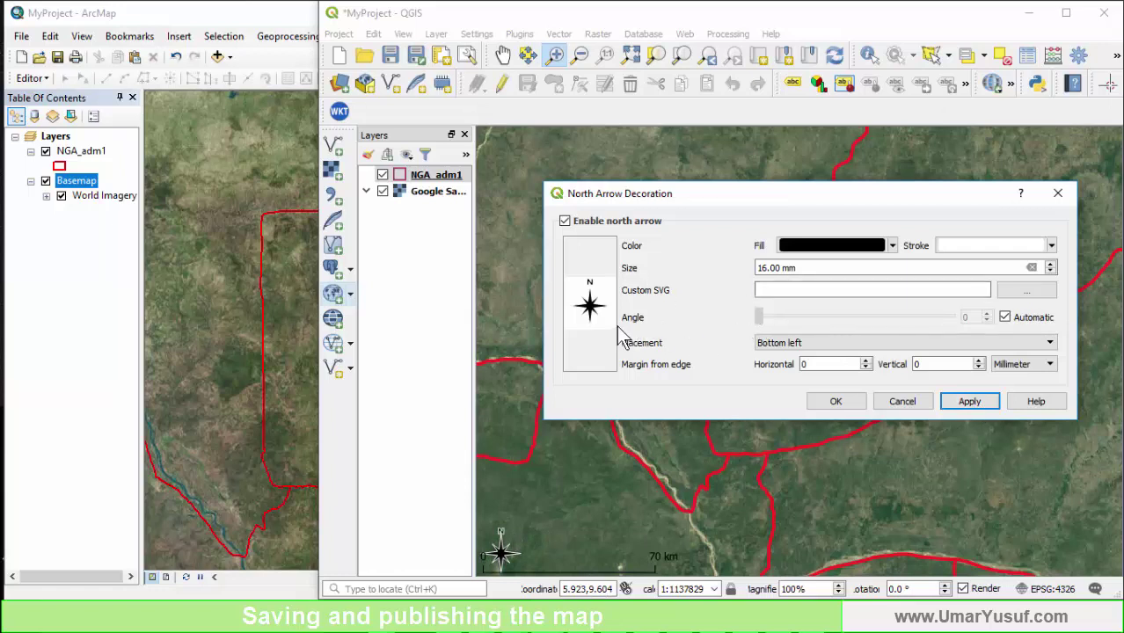
- Try the Top right placement for the north arrow on the map and return it to Bottom left
{"action": "left_click", "coordinate": [758, 315]}
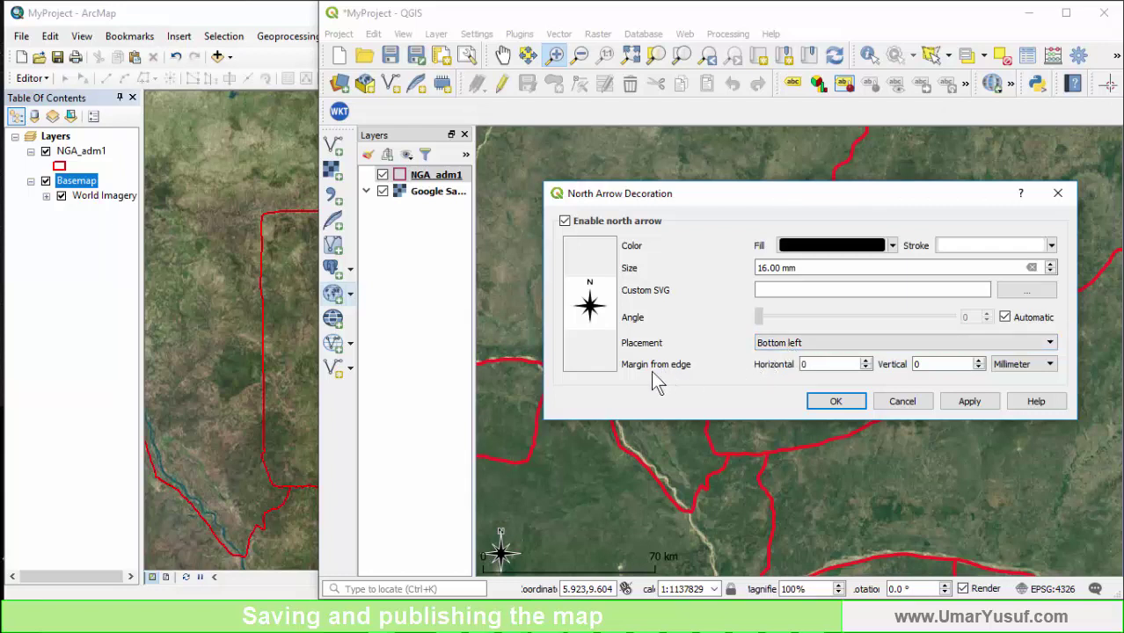
{"action": "left_click", "coordinate": [764, 344]}
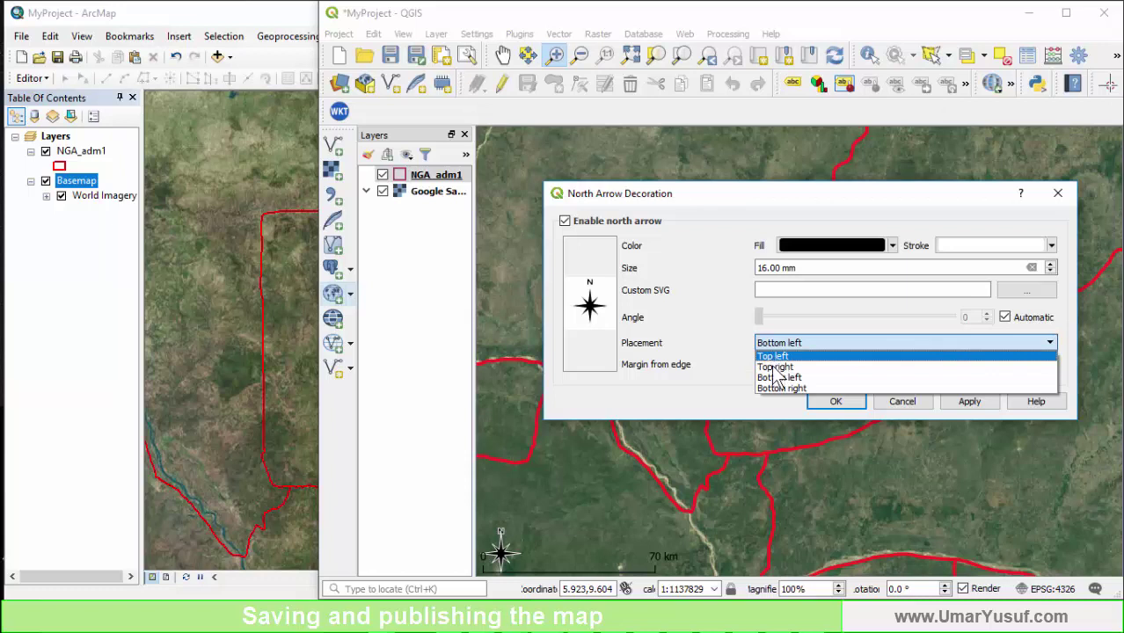
{"action": "left_click", "coordinate": [765, 377]}
{"action": "left_click", "coordinate": [785, 342]}
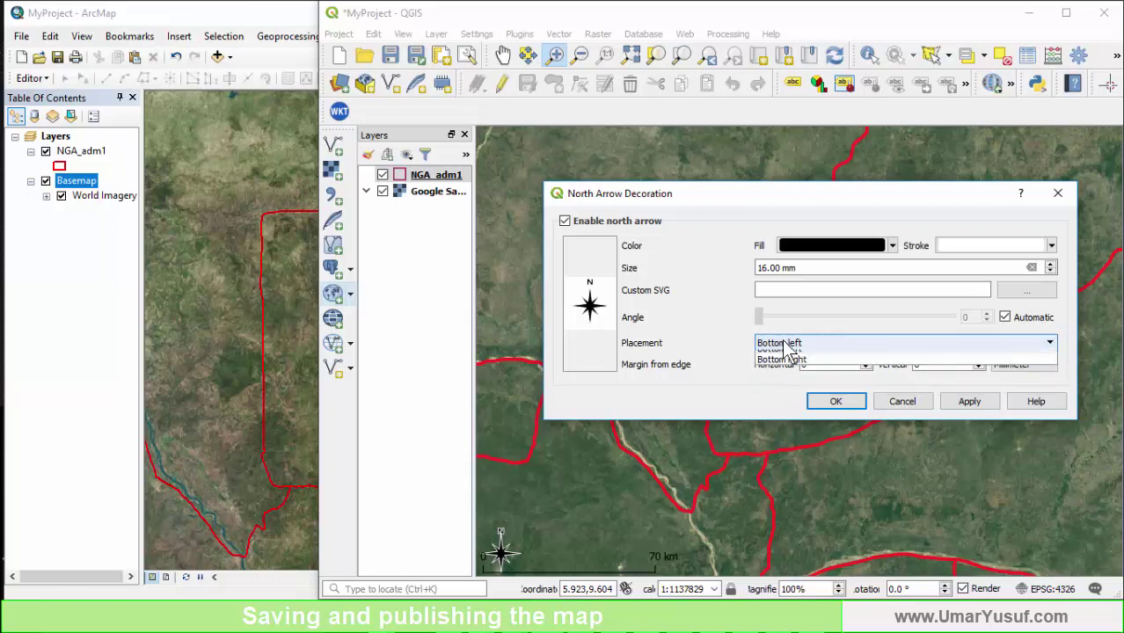
{"action": "left_click", "coordinate": [775, 366]}
{"action": "left_click", "coordinate": [990, 409]}
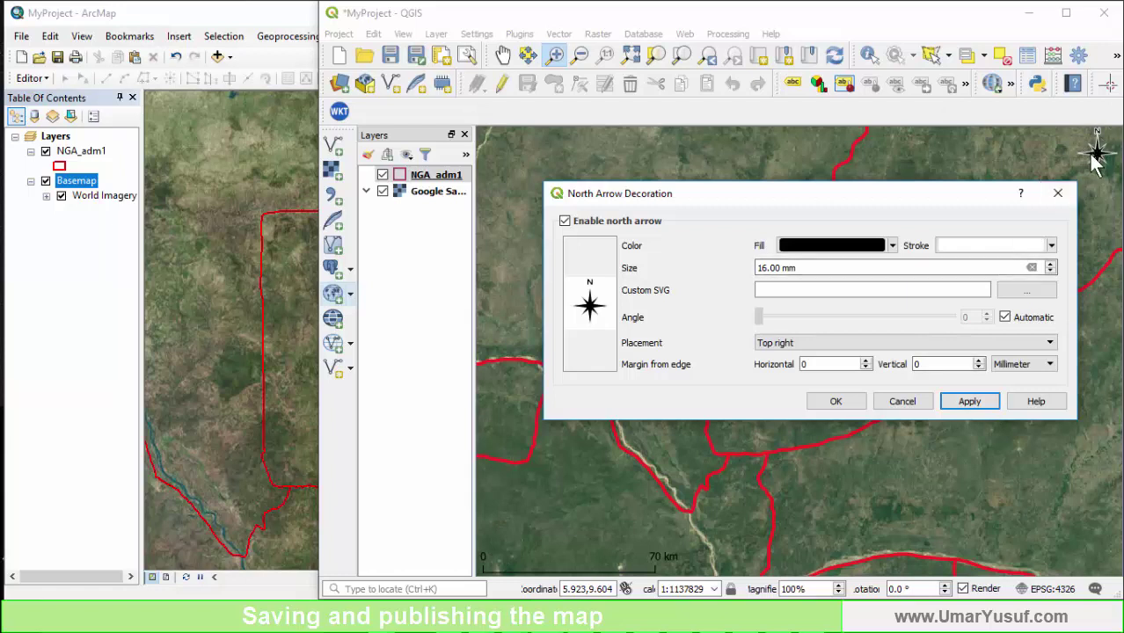
{"action": "left_click", "coordinate": [833, 342]}
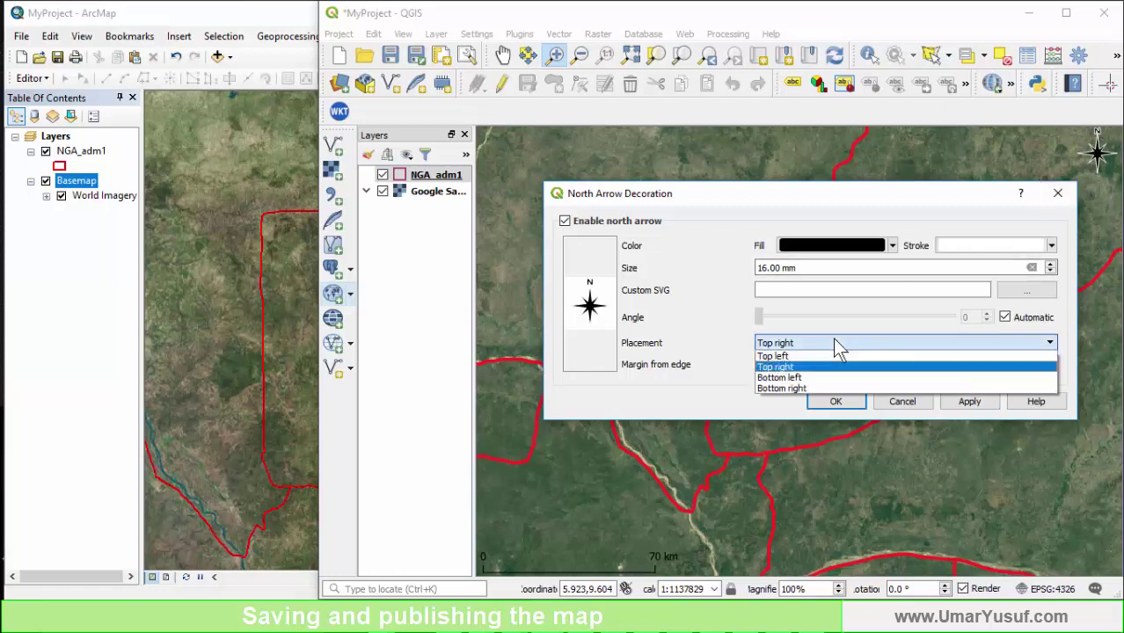
{"action": "left_click", "coordinate": [778, 378]}
{"action": "left_click", "coordinate": [972, 403]}
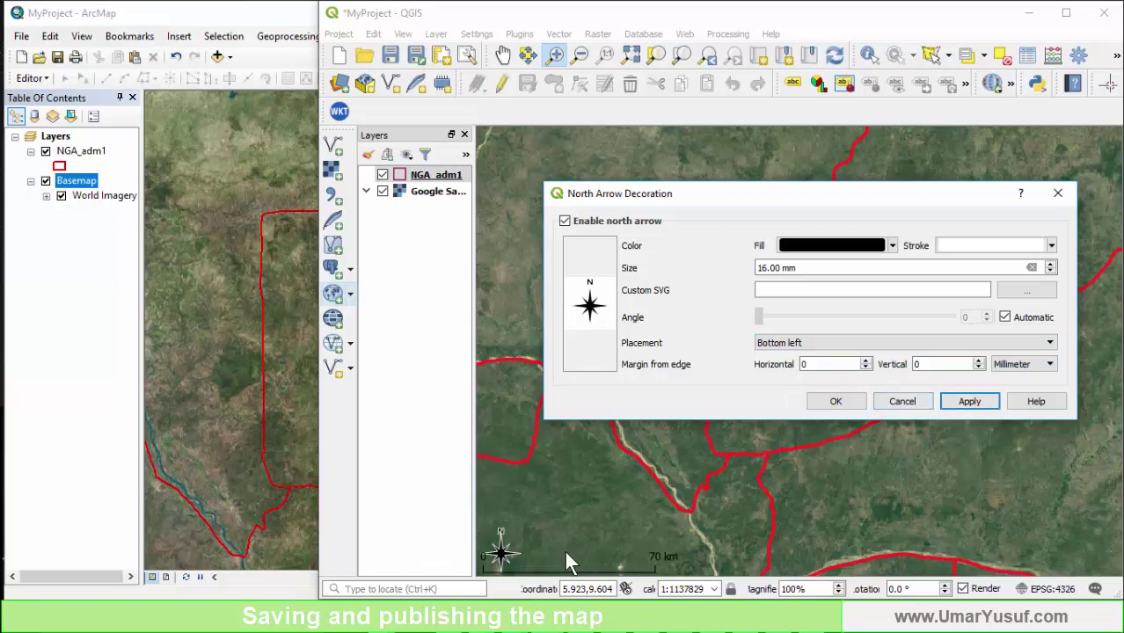
- Try horizontal margins of 10 mm and 20 mm from the edge for the north arrow
{"action": "double_click", "coordinate": [806, 366]}
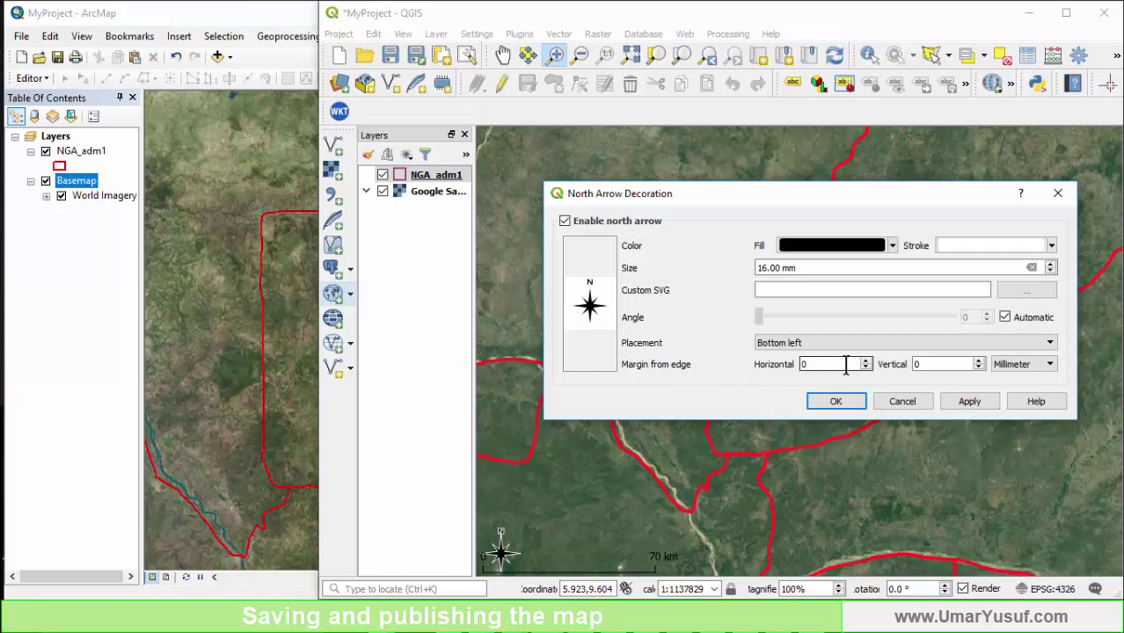
{"action": "type", "text": "10"}
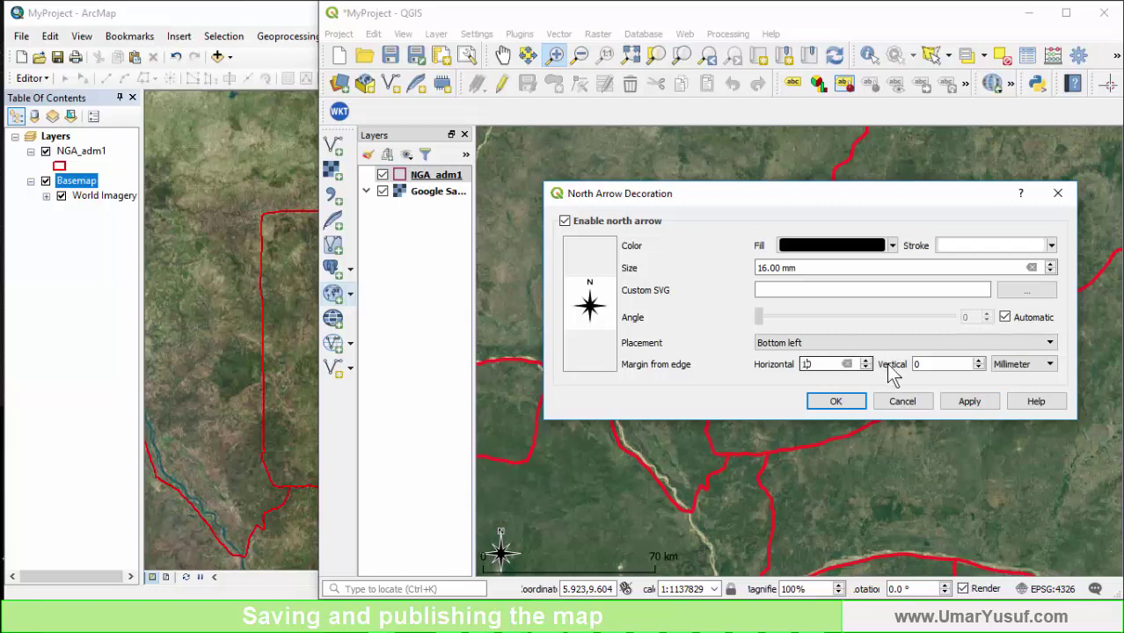
{"action": "left_click", "coordinate": [969, 403]}
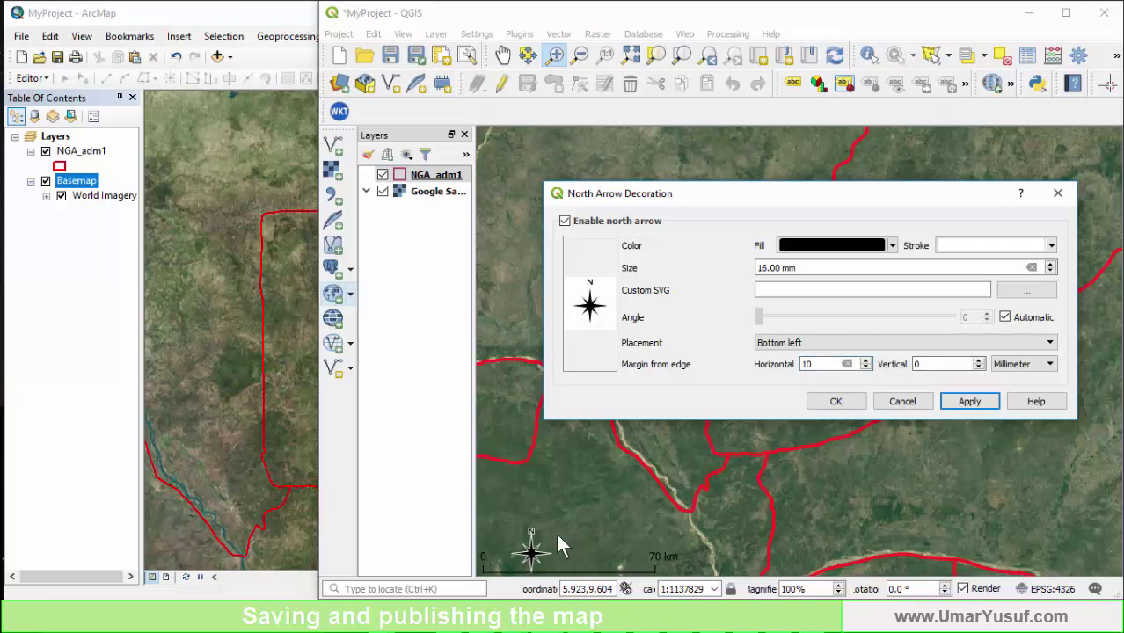
{"action": "left_click", "coordinate": [809, 365]}
{"action": "key", "text": "BackSpace"}
{"action": "key", "text": "BackSpace"}
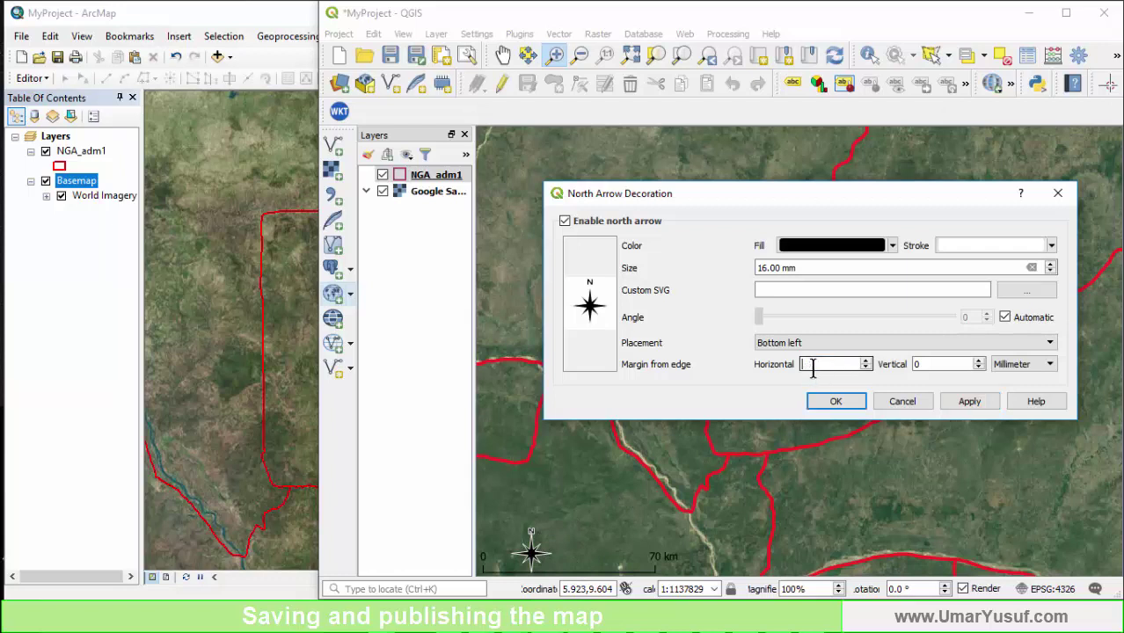
{"action": "type", "text": "20"}
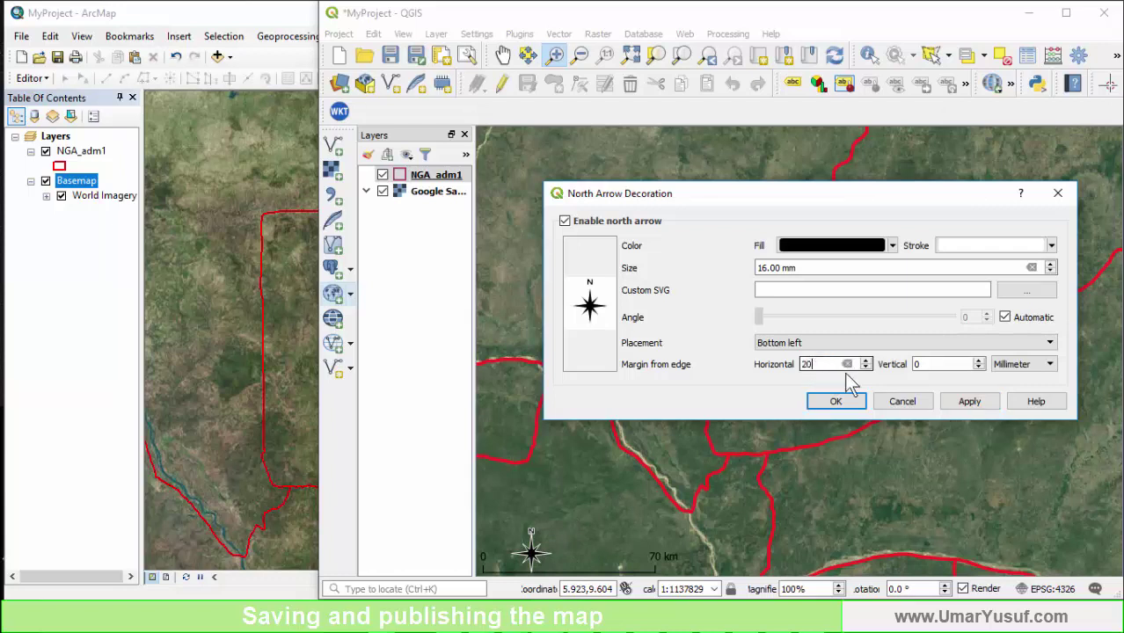
{"action": "left_click", "coordinate": [969, 402]}
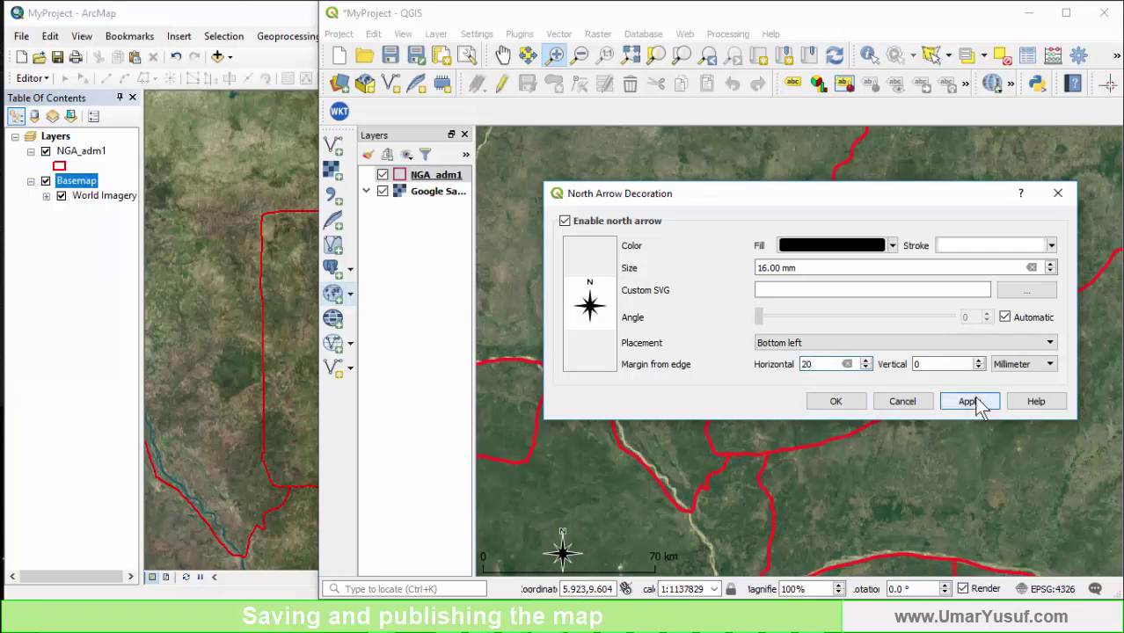
- Set the north arrow's margins from the edge to 25 mm horizontal and 5 mm vertical, and apply them
{"action": "left_click", "coordinate": [821, 363]}
{"action": "type", "text": "5"}
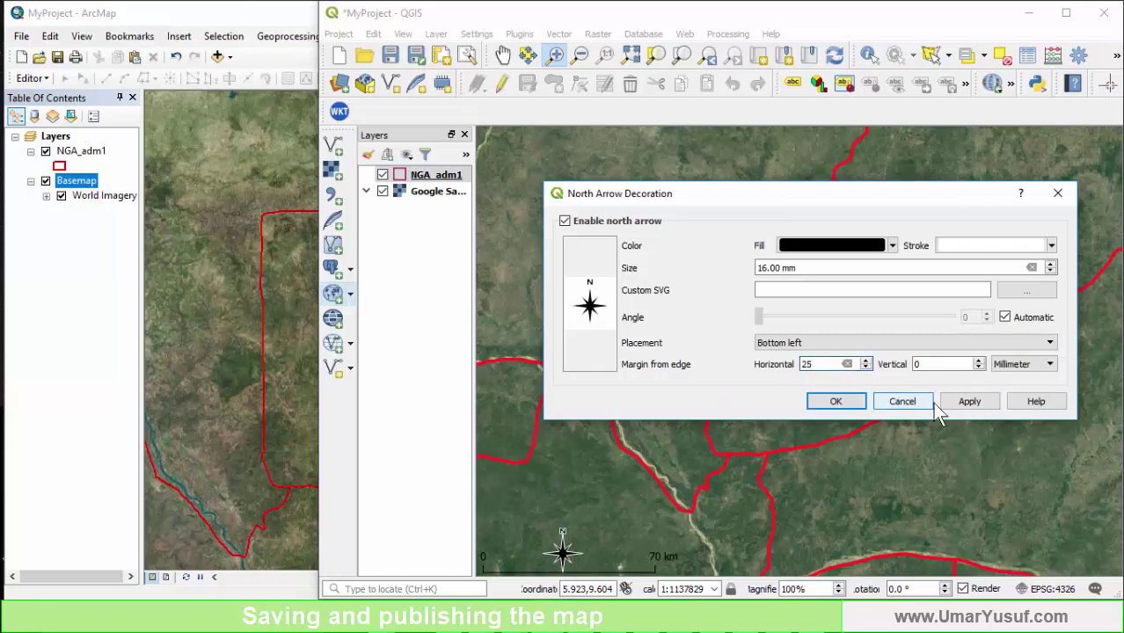
{"action": "left_click", "coordinate": [983, 402]}
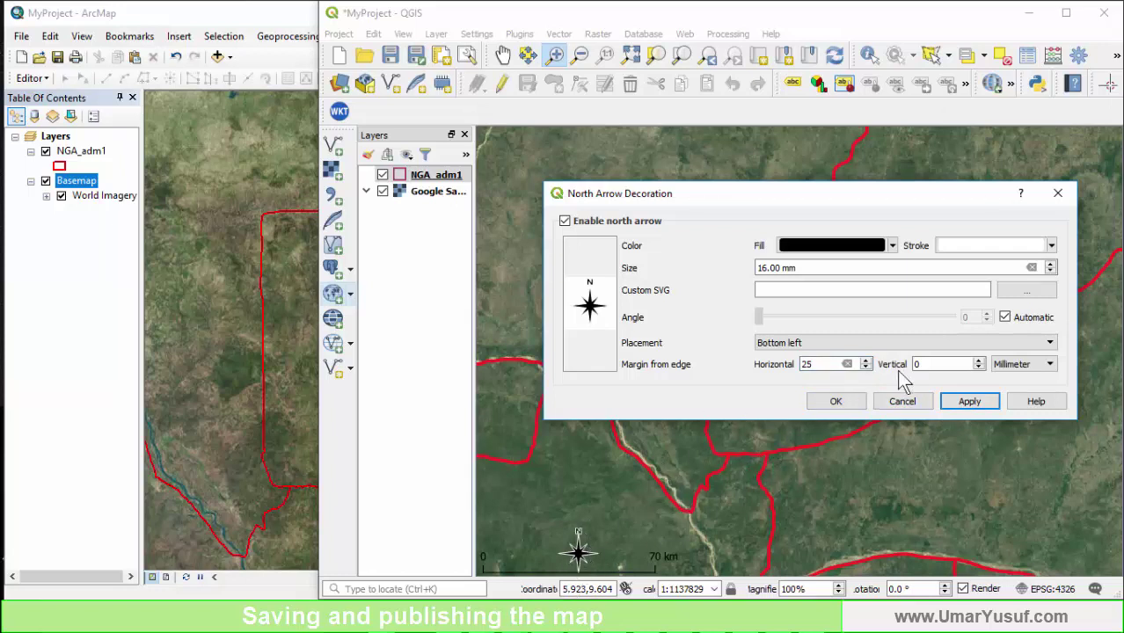
{"action": "left_click", "coordinate": [935, 363]}
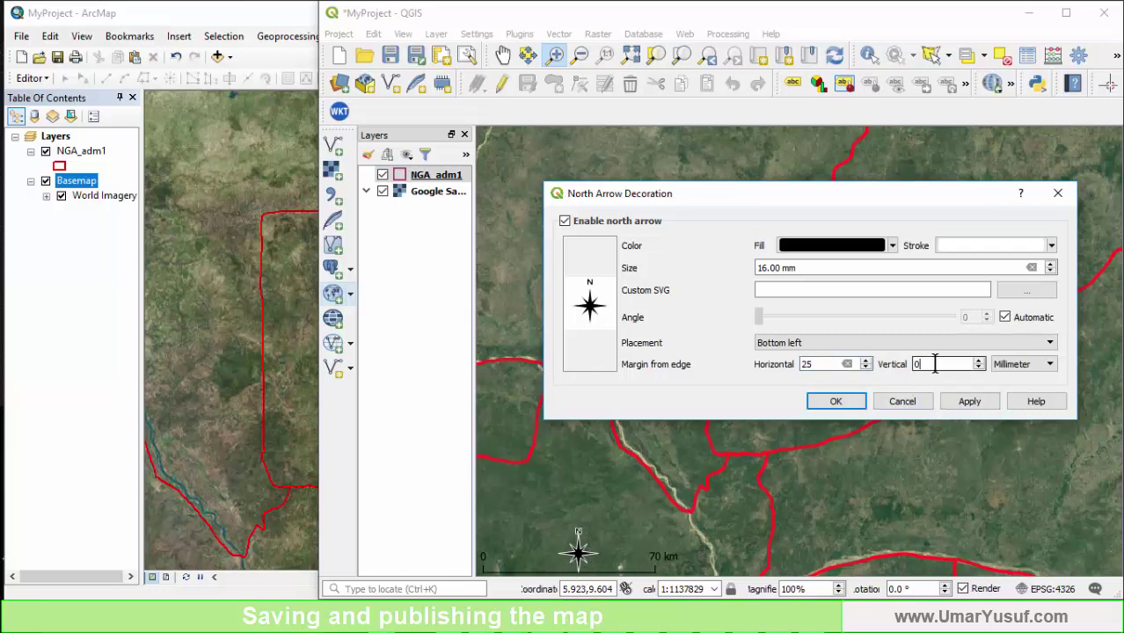
{"action": "type", "text": "5"}
{"action": "left_click", "coordinate": [967, 403]}
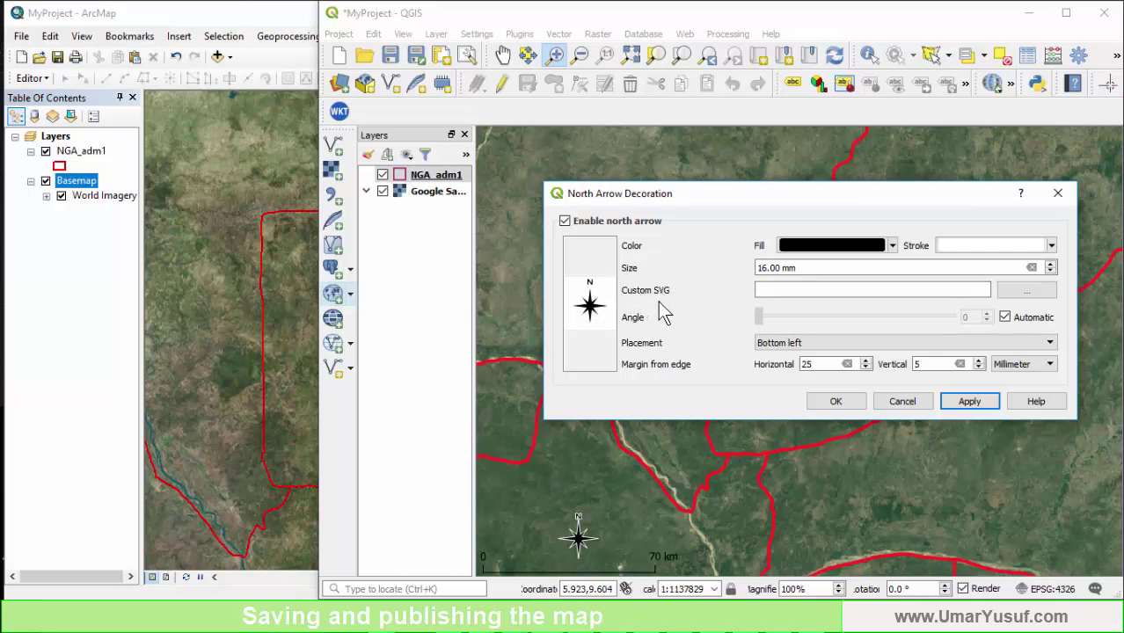
- Look at the available custom SVG symbols without choosing one and accept the north arrow settings
{"action": "left_click", "coordinate": [1014, 289]}
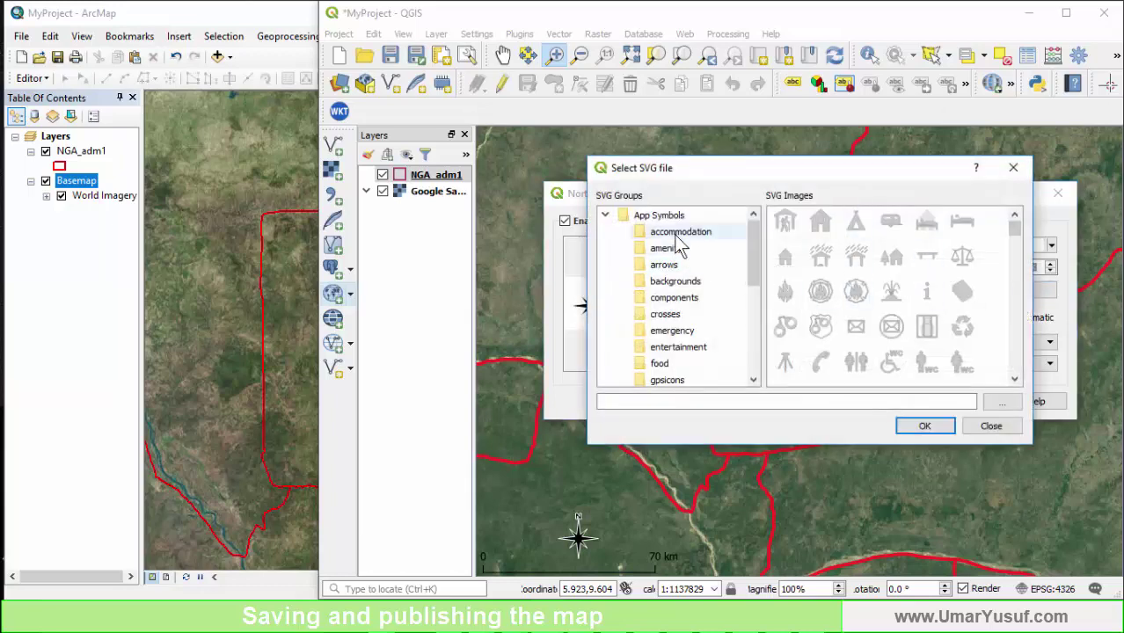
{"action": "left_click", "coordinate": [1013, 168]}
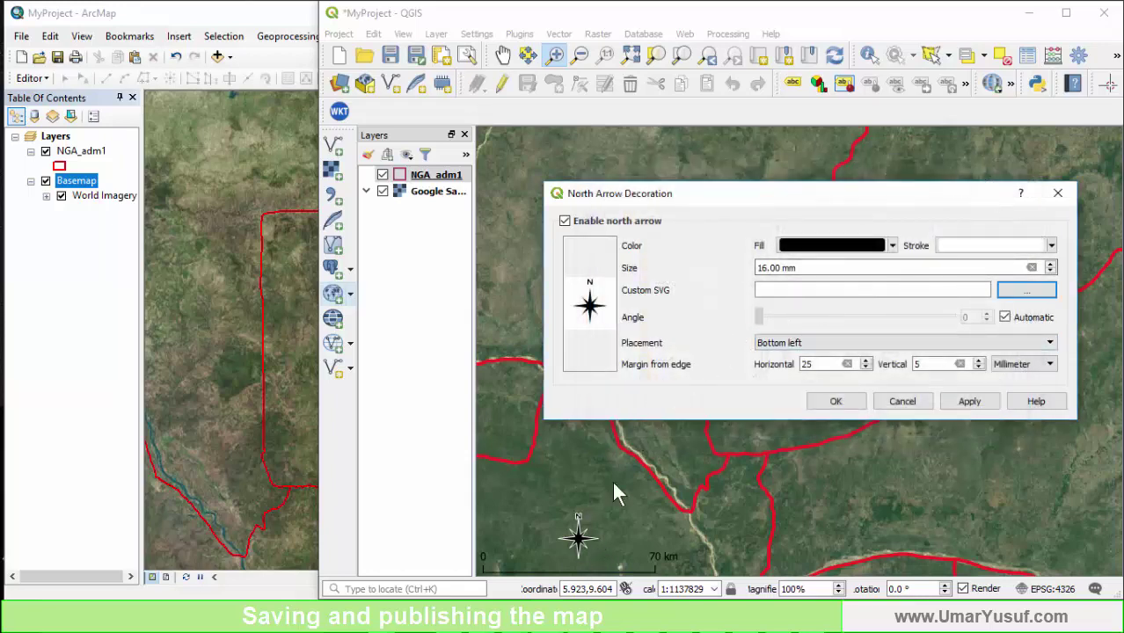
{"action": "left_click", "coordinate": [836, 403]}
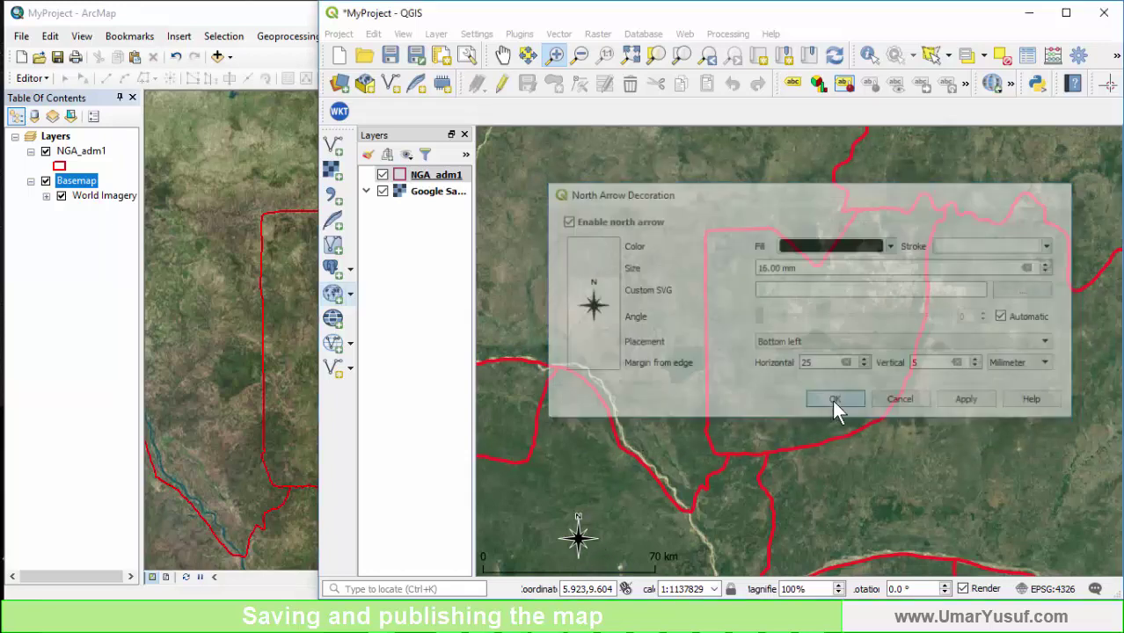
- Enable the copyright label decoration and insert "- Date:" before 2018 in its text
{"action": "left_click", "coordinate": [402, 34]}
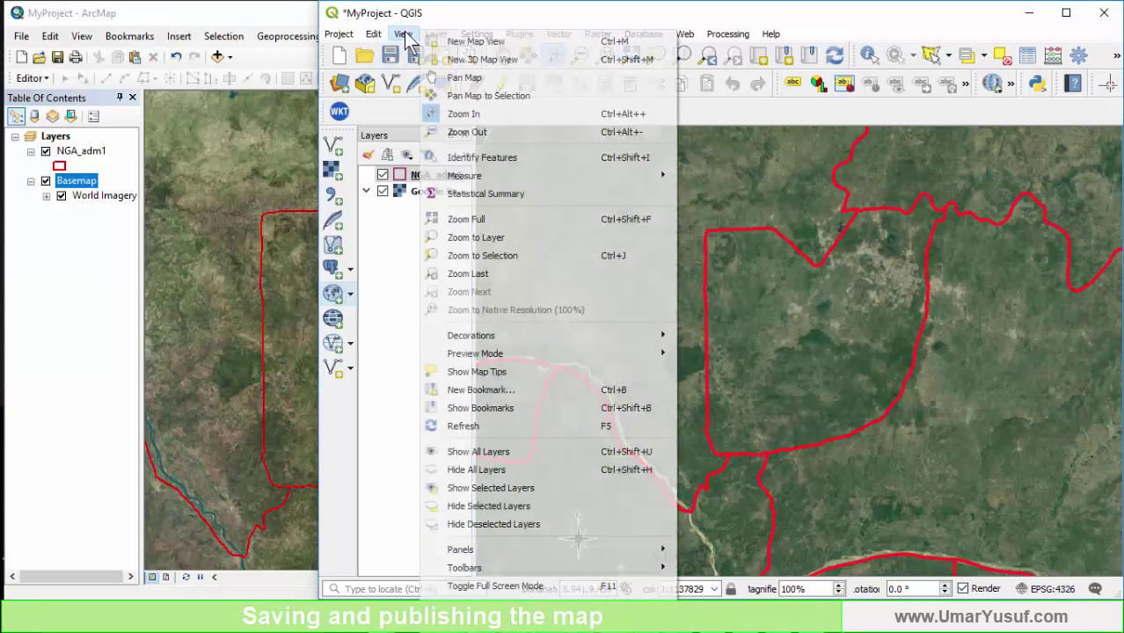
{"action": "mouse_move", "coordinate": [565, 338]}
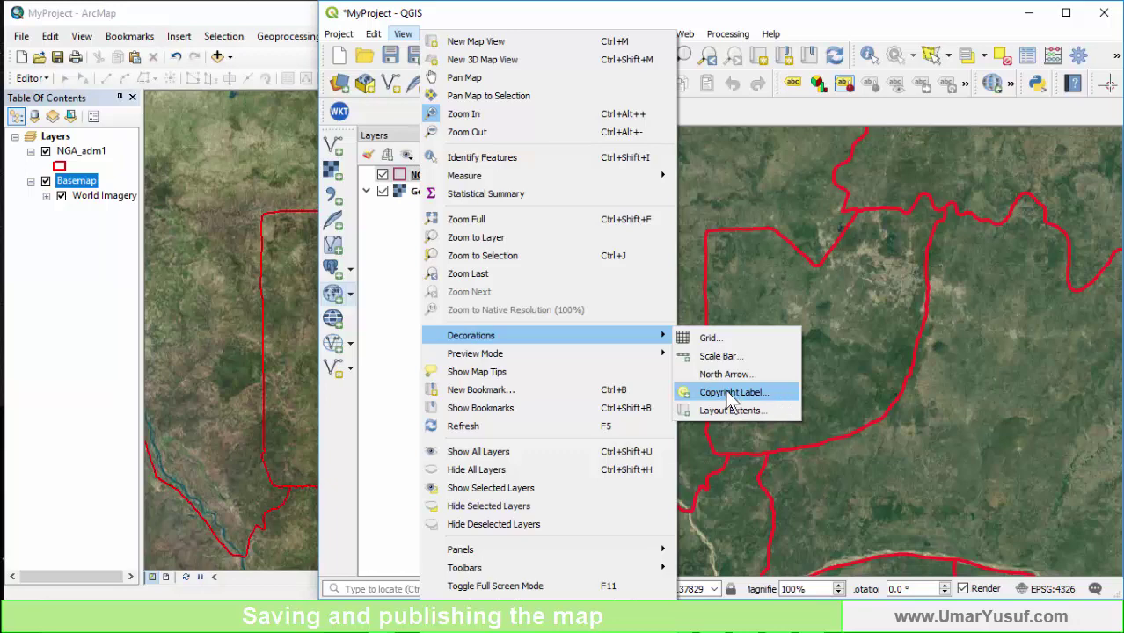
{"action": "left_click", "coordinate": [766, 391]}
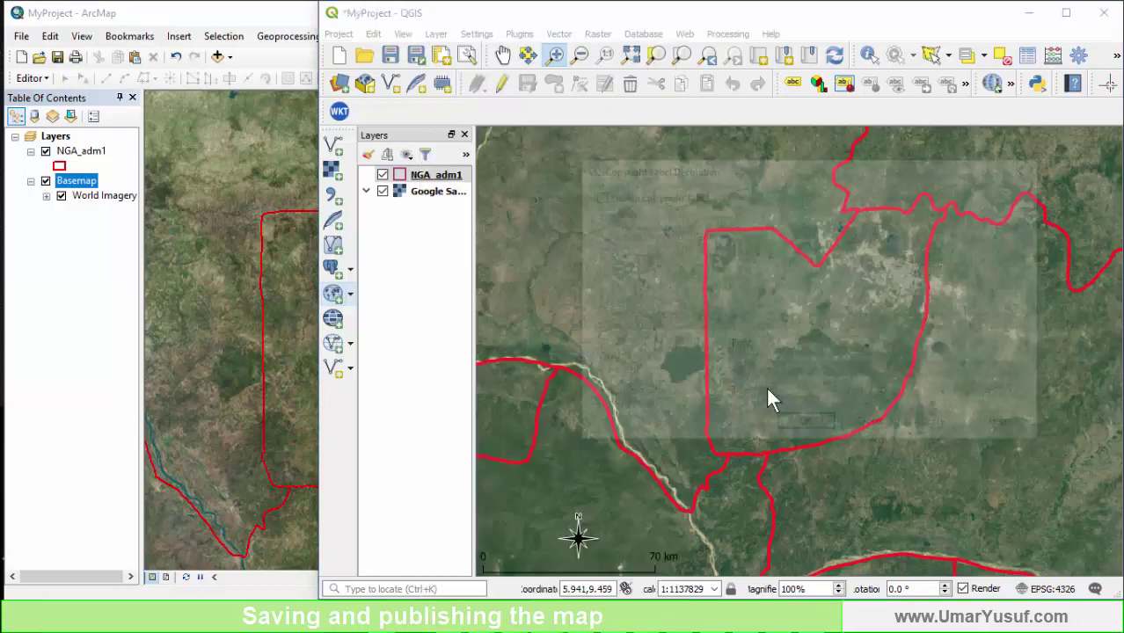
{"action": "left_click", "coordinate": [615, 196]}
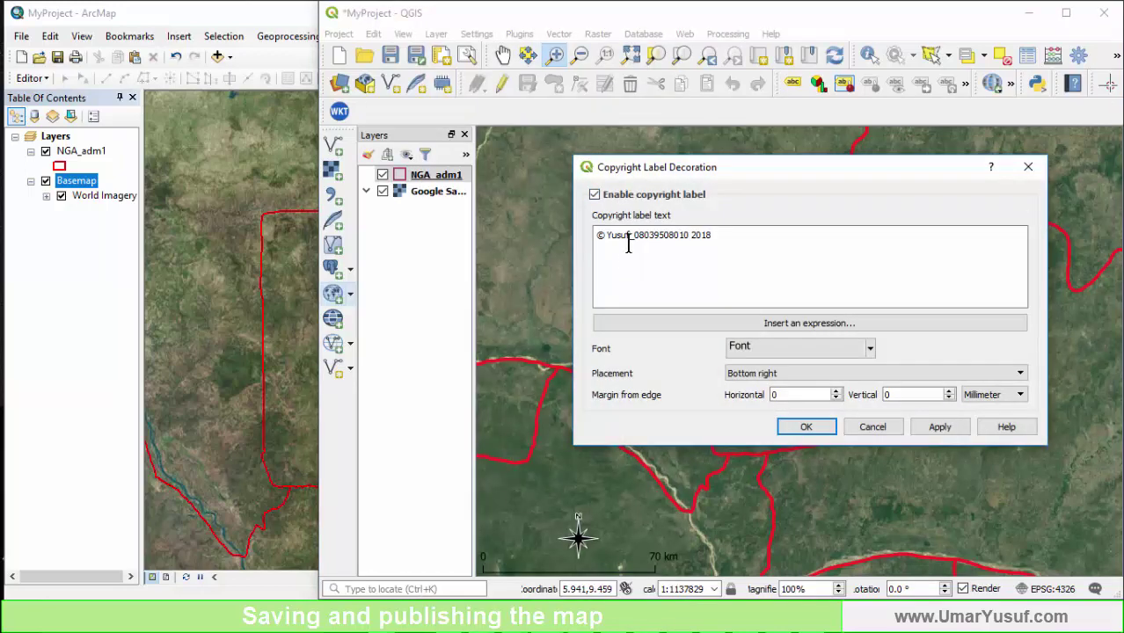
{"action": "left_click", "coordinate": [731, 236]}
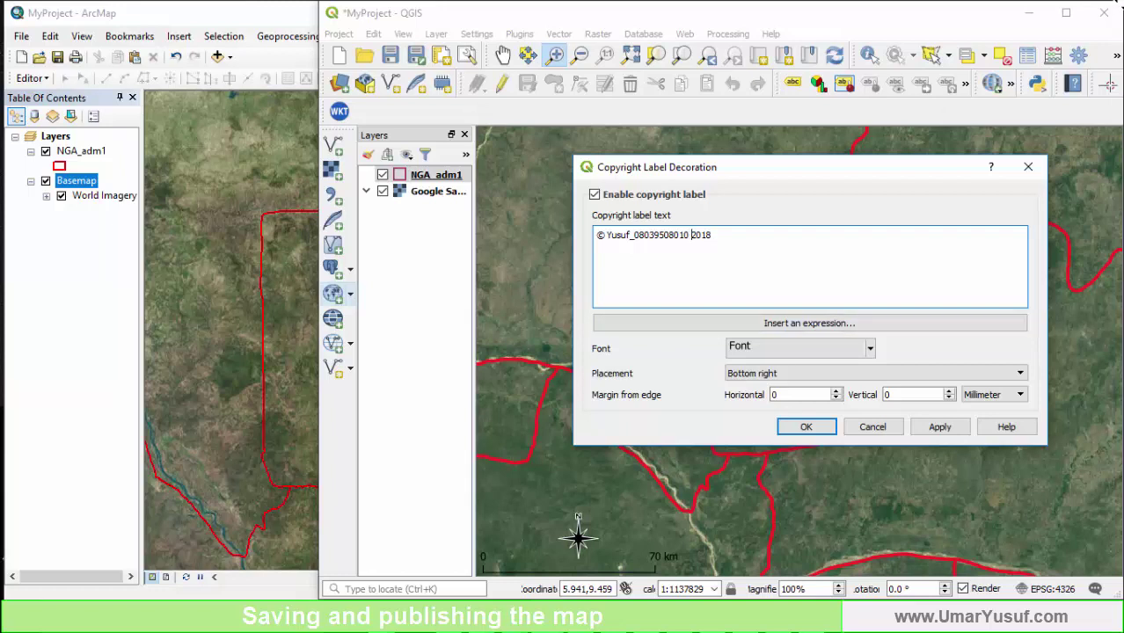
{"action": "type", "text": "Date:"}
- Set the copyright label's font colour to white and apply the label to the map
{"action": "left_click", "coordinate": [752, 349]}
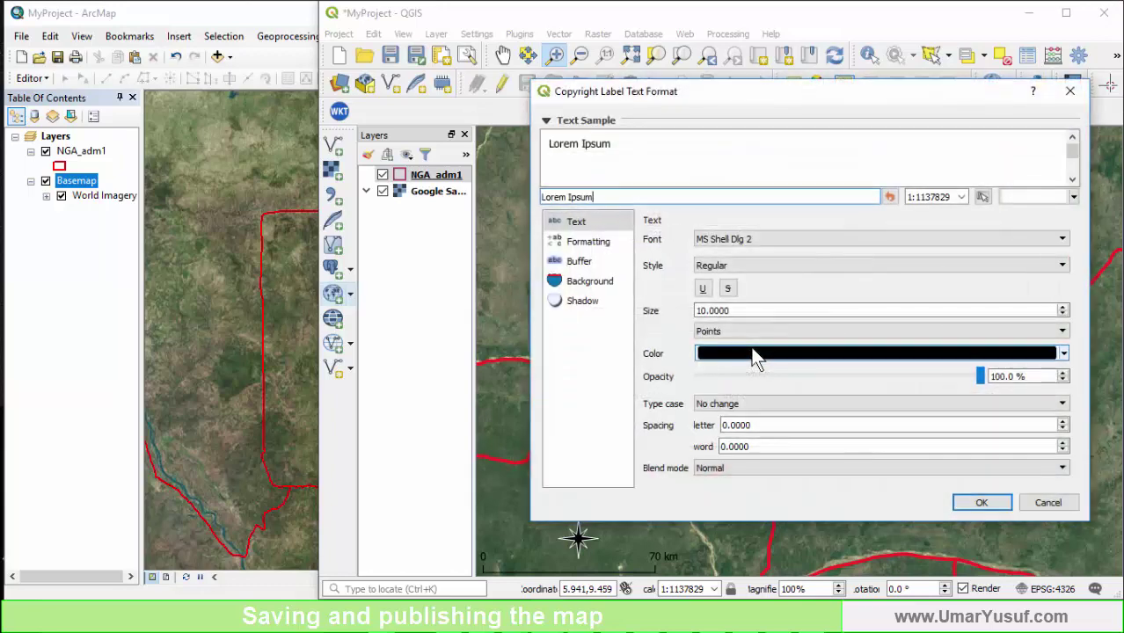
{"action": "left_click", "coordinate": [1070, 90]}
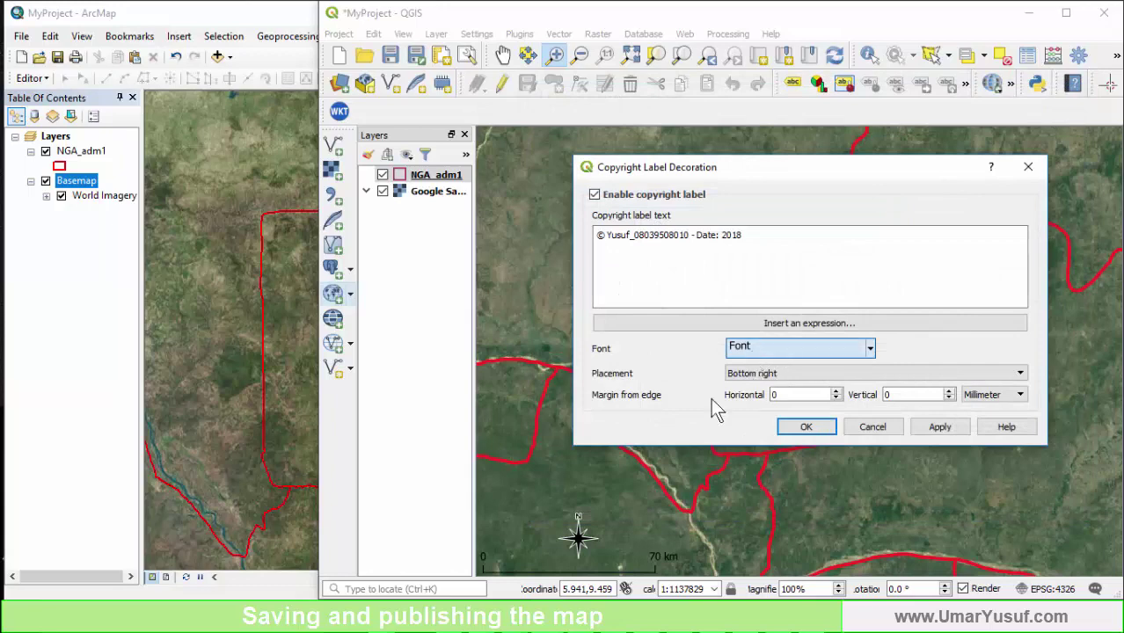
{"action": "left_click", "coordinate": [869, 352]}
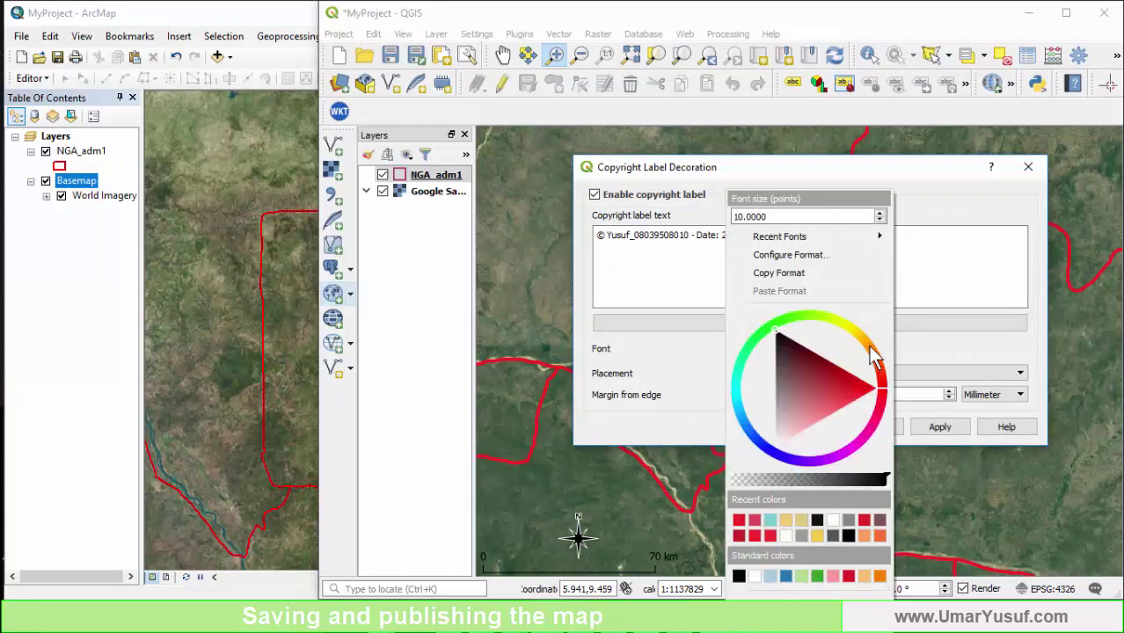
{"action": "left_click", "coordinate": [835, 521]}
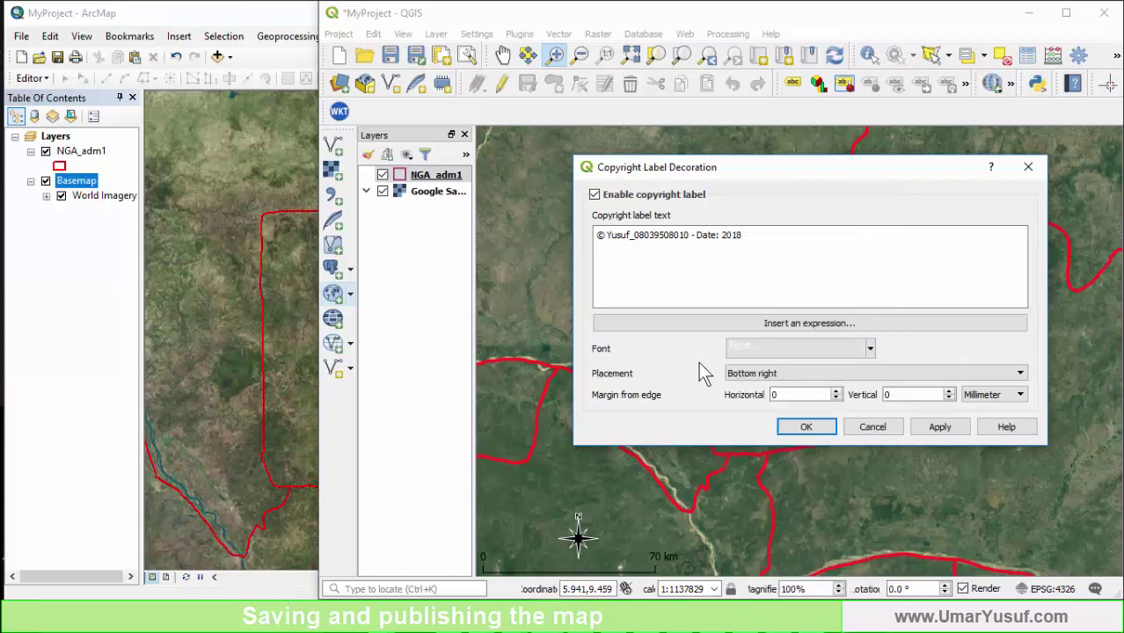
{"action": "left_click", "coordinate": [939, 430]}
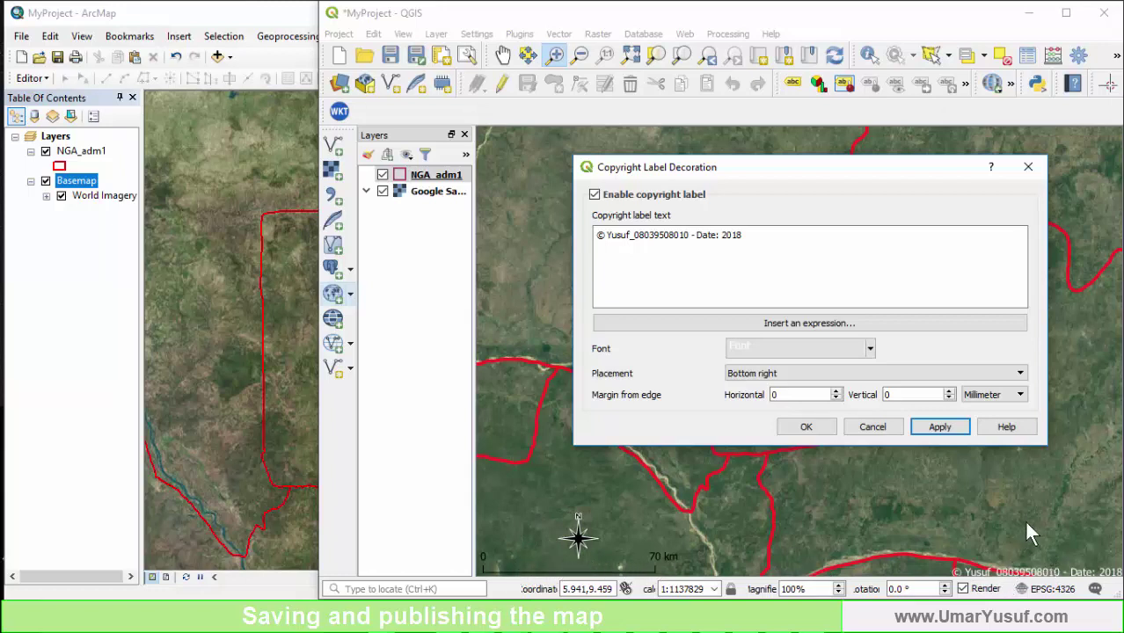
- Set the copyright label's vertical margin from the edge to 6 mm and accept the decoration settings
{"action": "left_click", "coordinate": [896, 395]}
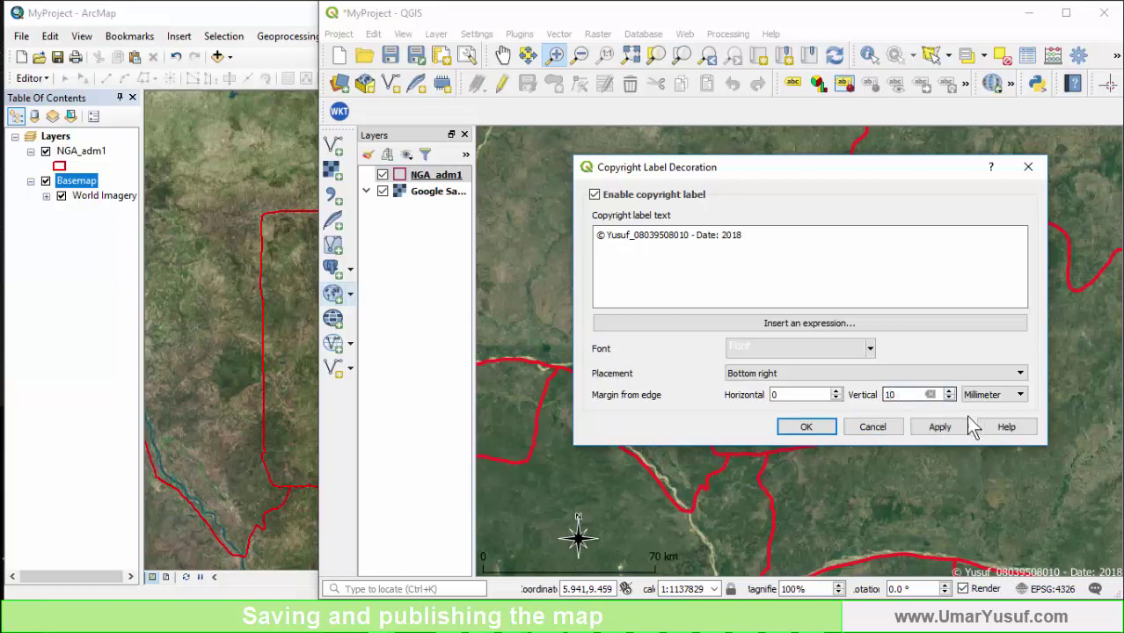
{"action": "left_click", "coordinate": [932, 428]}
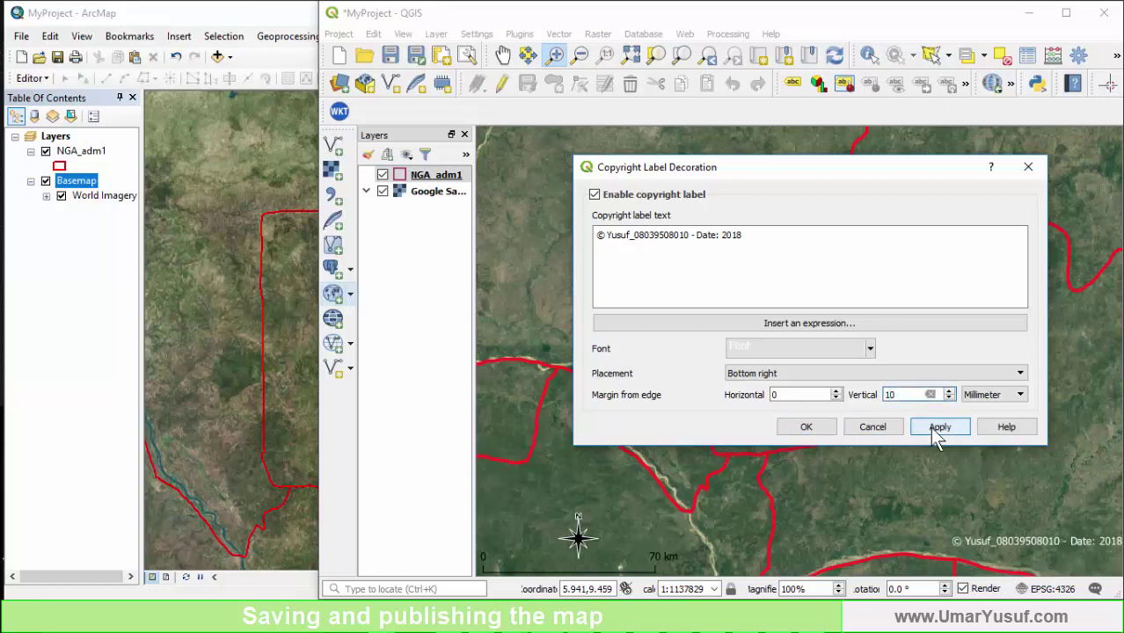
{"action": "left_click", "coordinate": [899, 396]}
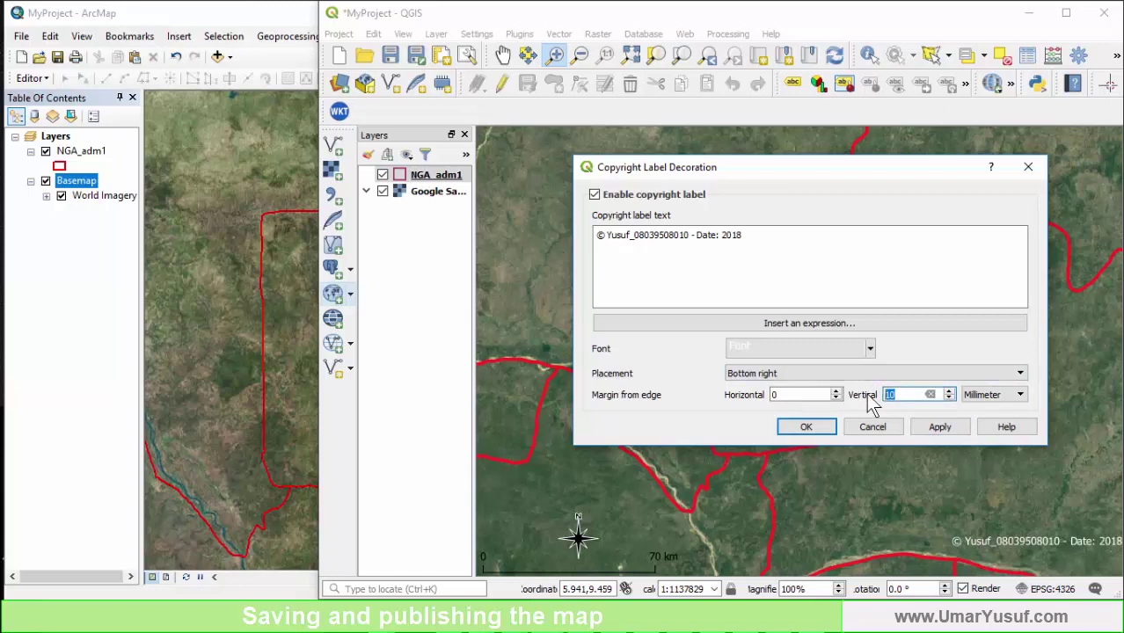
{"action": "left_click", "coordinate": [940, 428]}
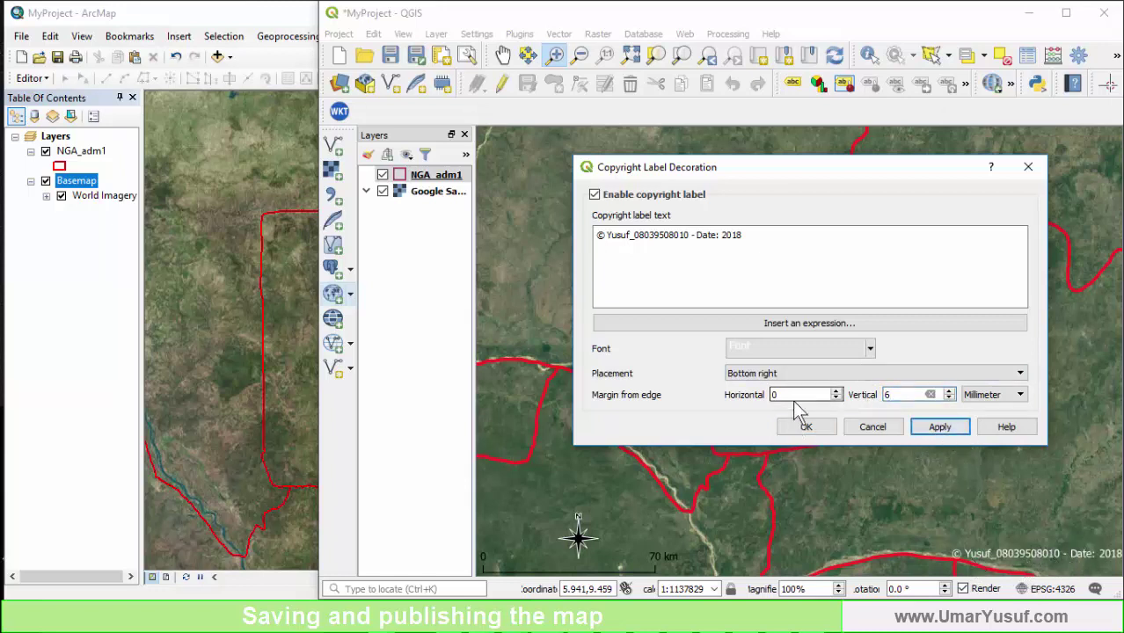
{"action": "left_click", "coordinate": [806, 427]}
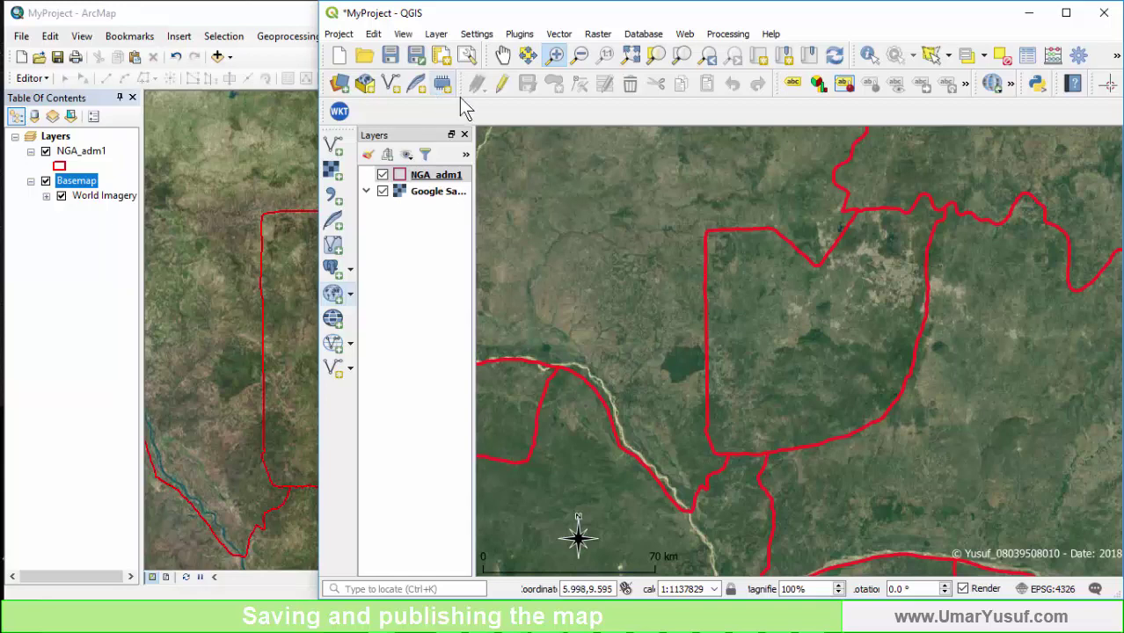
- Save the project and start exporting the current map view to an image with the default extent, resolution and decorations
{"action": "left_click", "coordinate": [390, 56]}
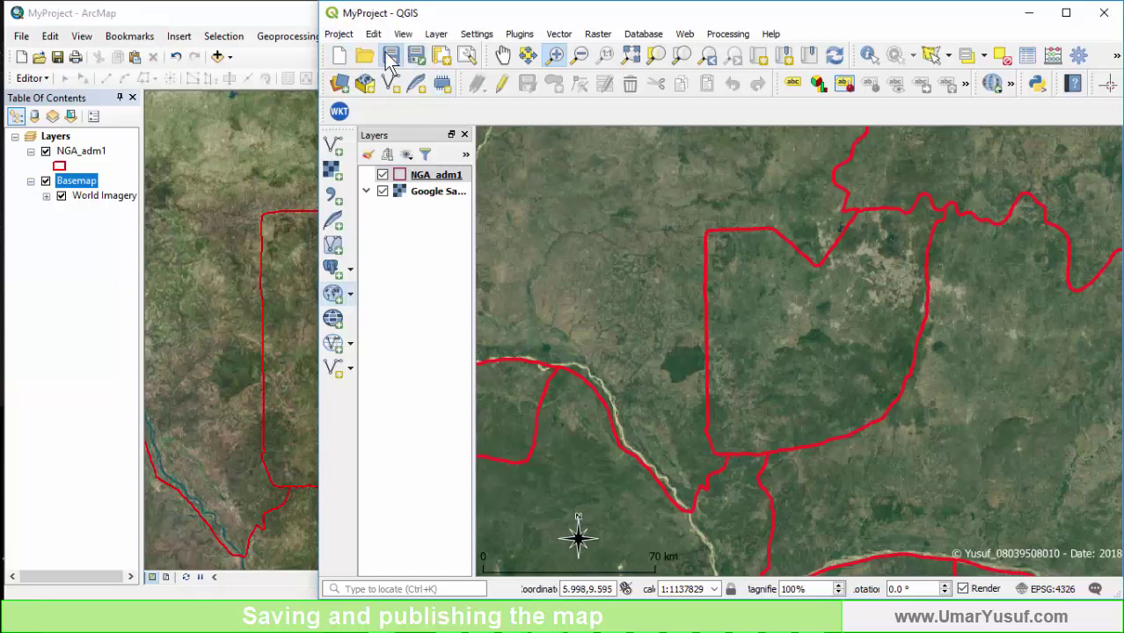
{"action": "left_click", "coordinate": [338, 33]}
{"action": "mouse_move", "coordinate": [393, 307]}
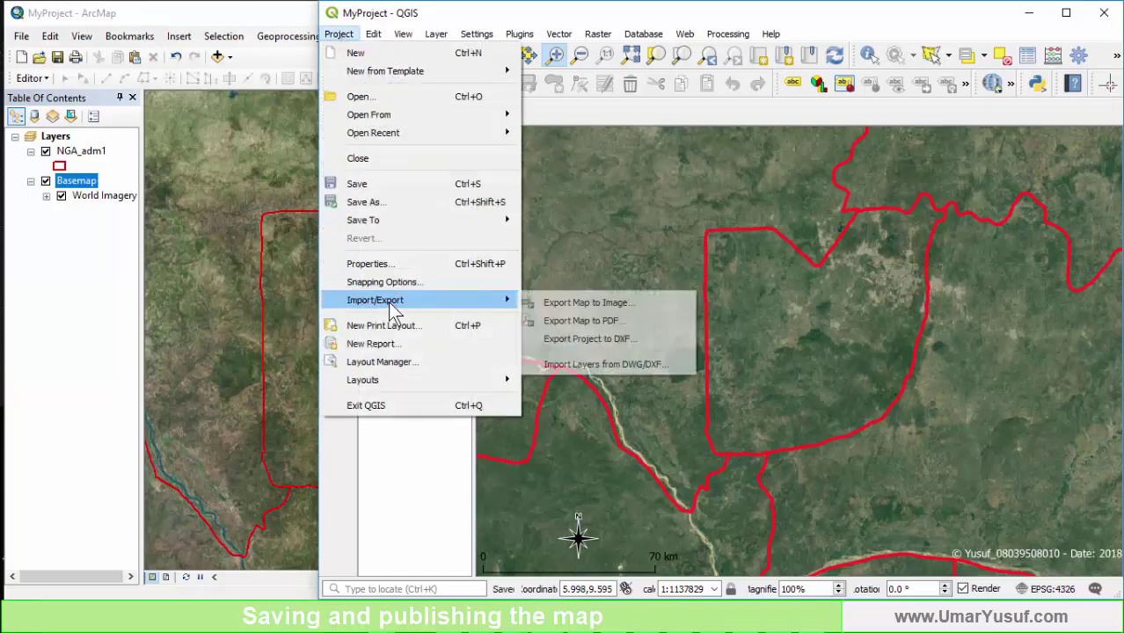
{"action": "left_click", "coordinate": [637, 301]}
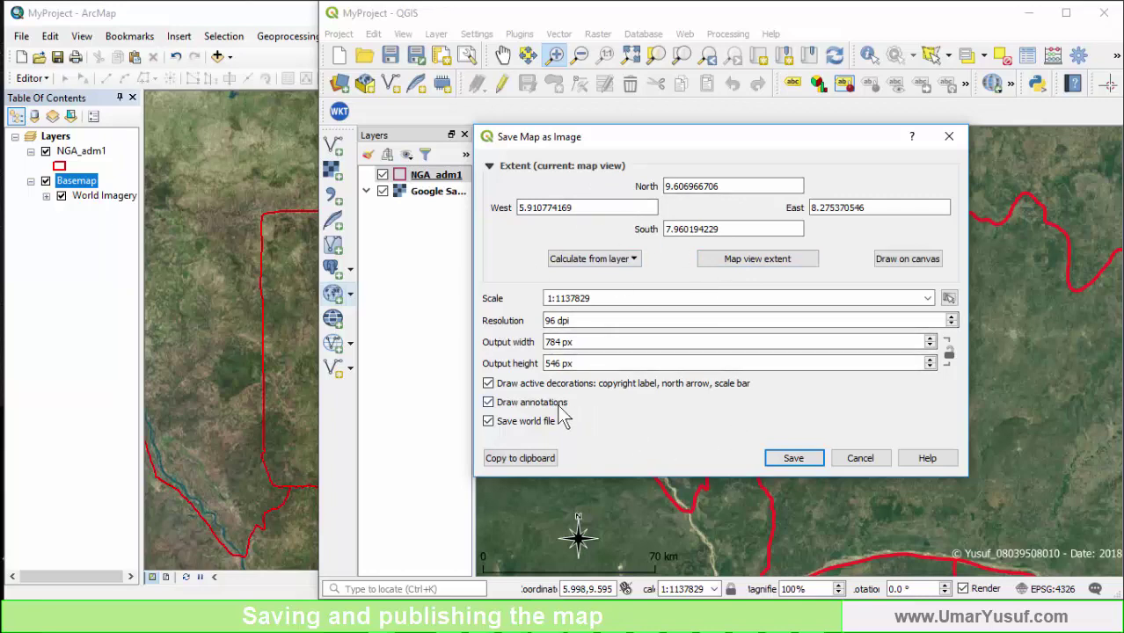
{"action": "left_click", "coordinate": [794, 458]}
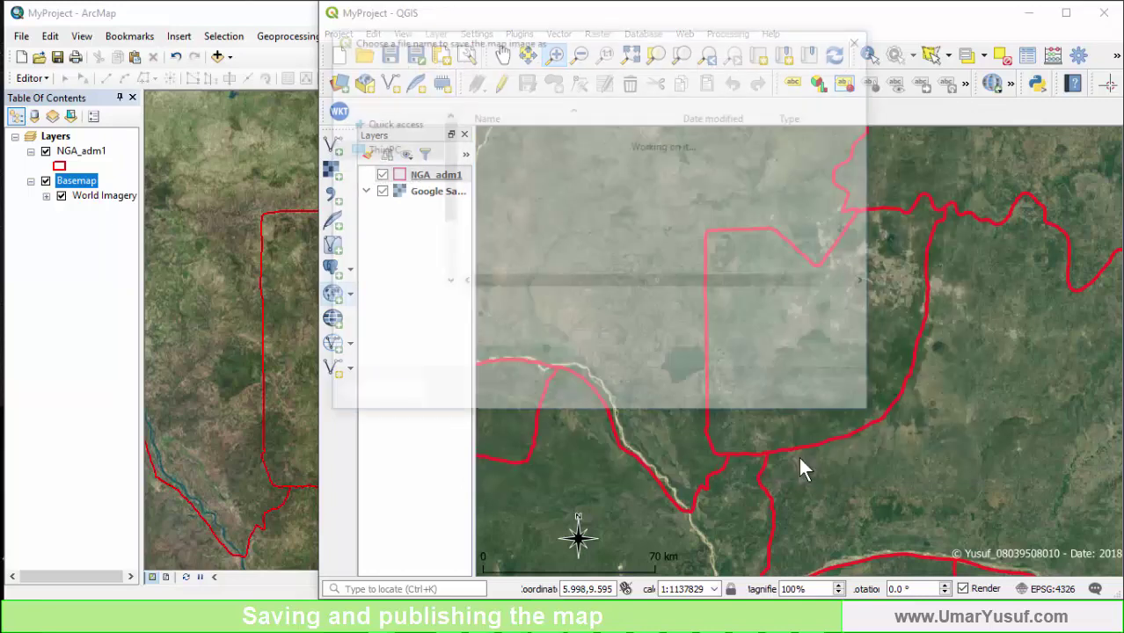
- Create a folder named "images" inside GIS Project > QGIS and open it as the save location
{"action": "left_click", "coordinate": [505, 65]}
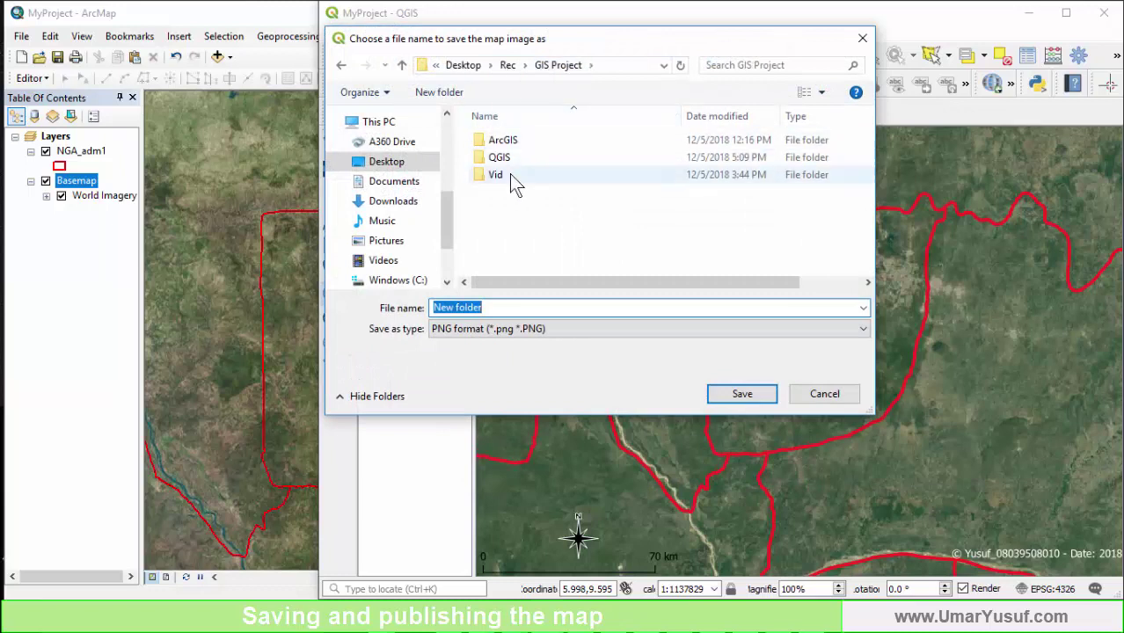
{"action": "double_click", "coordinate": [509, 159]}
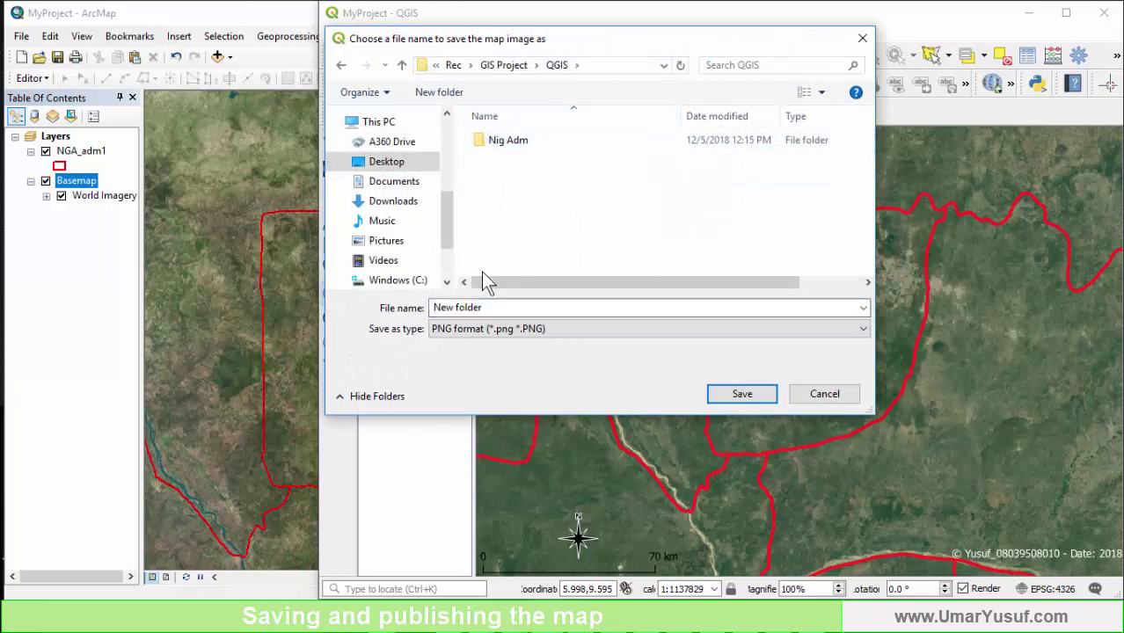
{"action": "left_click", "coordinate": [435, 92]}
{"action": "type", "text": "im"}
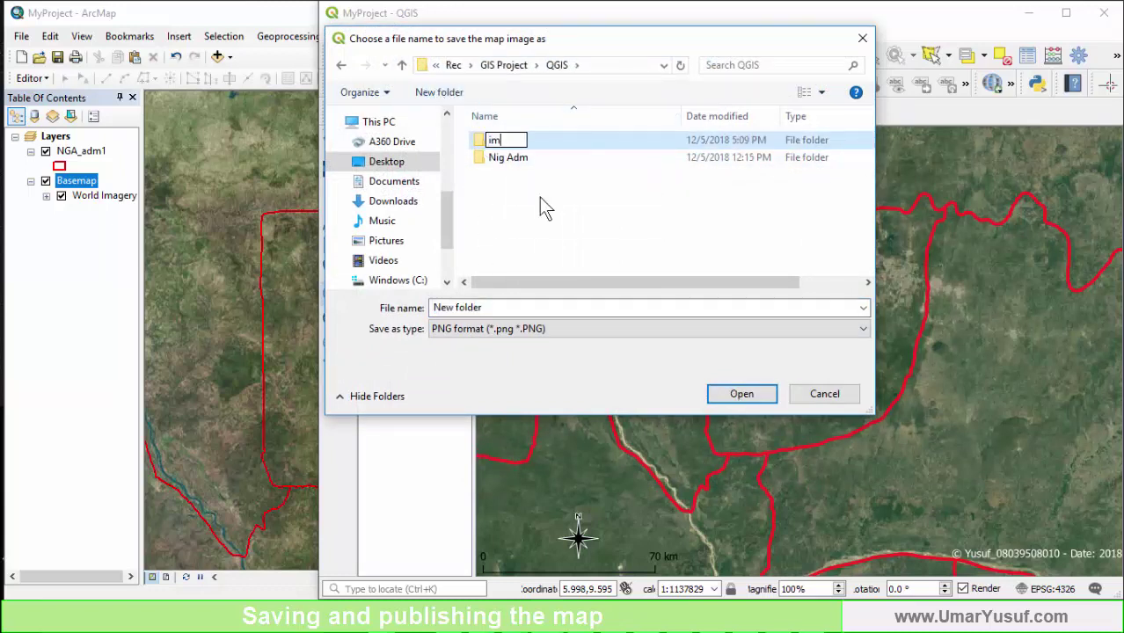
{"action": "type", "text": "ages"}
{"action": "key", "text": "Return"}
{"action": "double_click", "coordinate": [539, 143]}
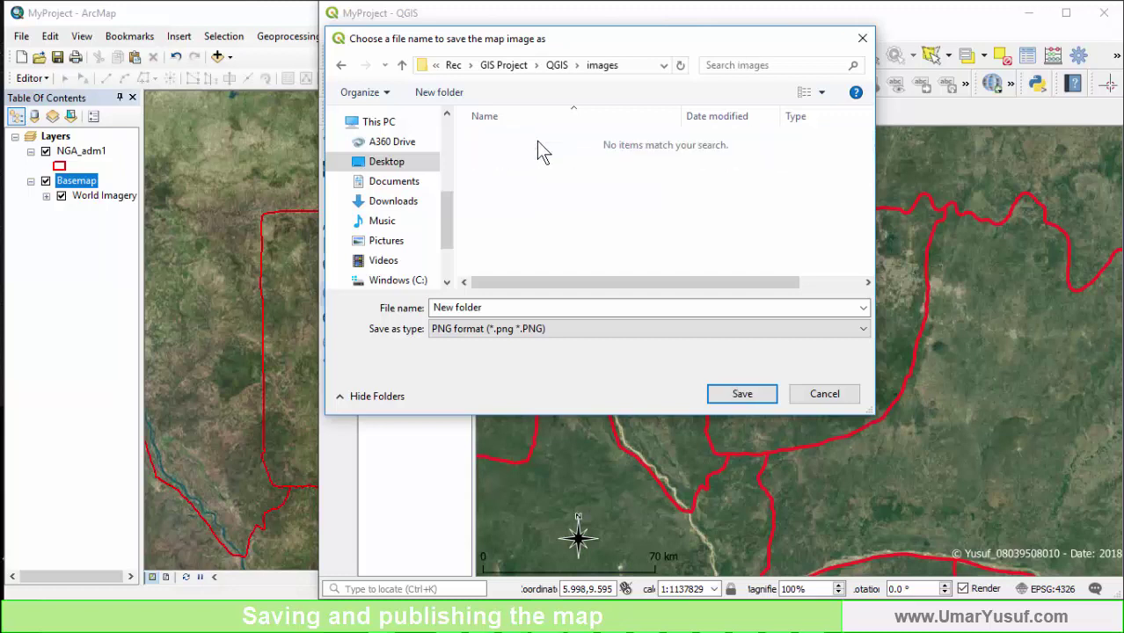
- Save the map image as FCT-Abuja in PNG format
{"action": "left_click", "coordinate": [488, 308]}
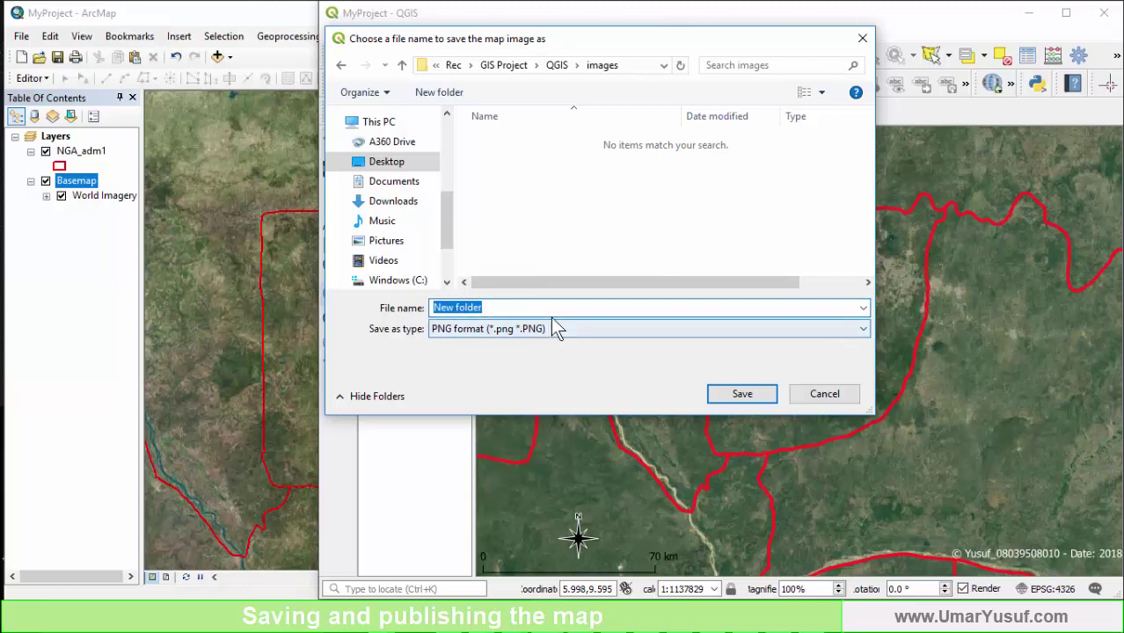
{"action": "type", "text": "FCT"}
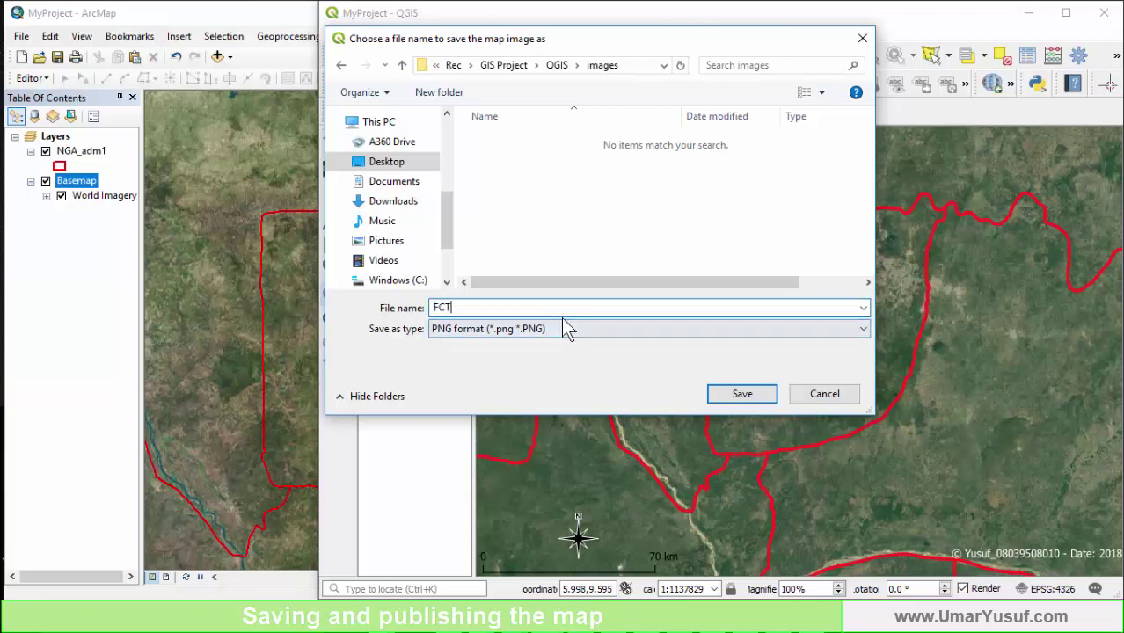
{"action": "type", "text": "-Abuja"}
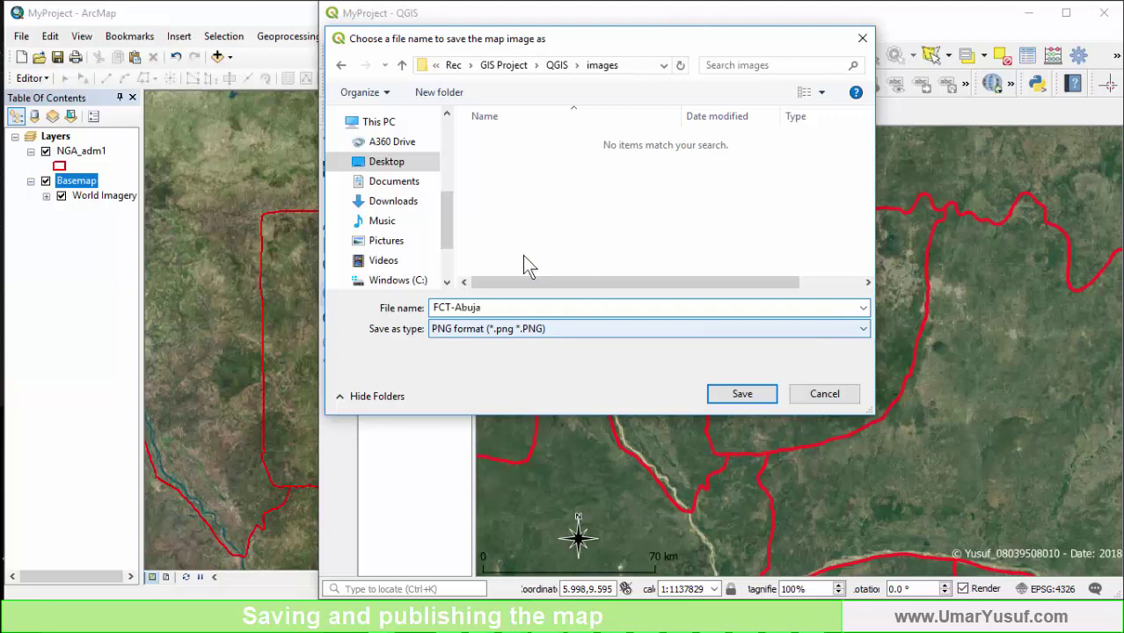
{"action": "left_click", "coordinate": [732, 393]}
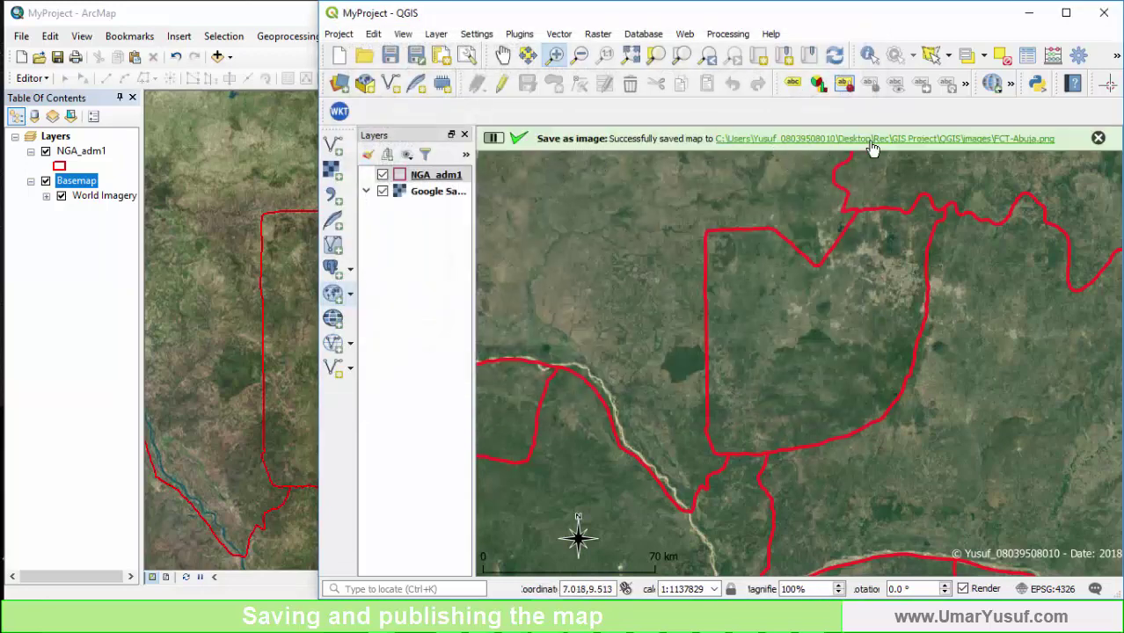
- View the exported FCT-Abuja image from its folder to check the map decorations, and close the viewer and folder
{"action": "left_click", "coordinate": [934, 141]}
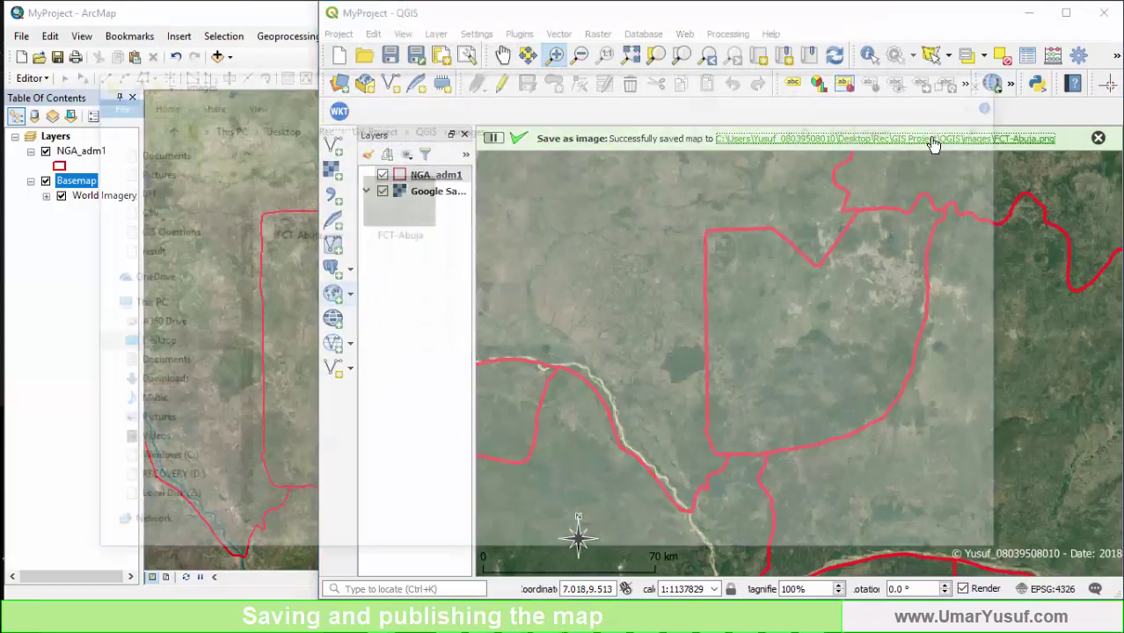
{"action": "left_click", "coordinate": [418, 198]}
{"action": "double_click", "coordinate": [418, 198]}
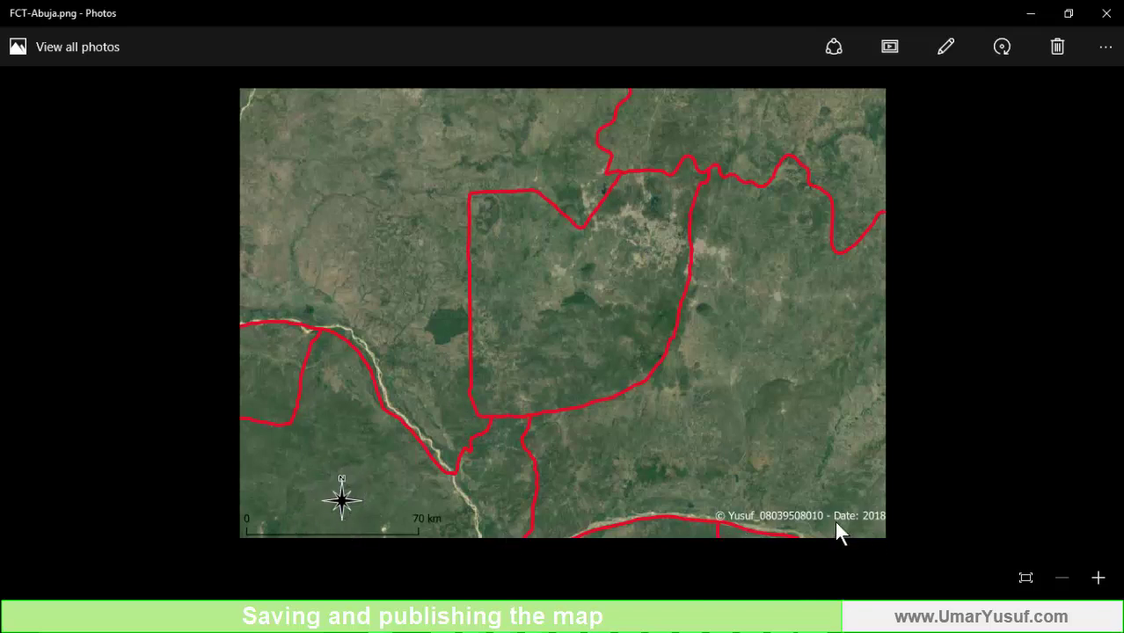
{"action": "left_click", "coordinate": [1103, 14]}
{"action": "left_click", "coordinate": [919, 85]}
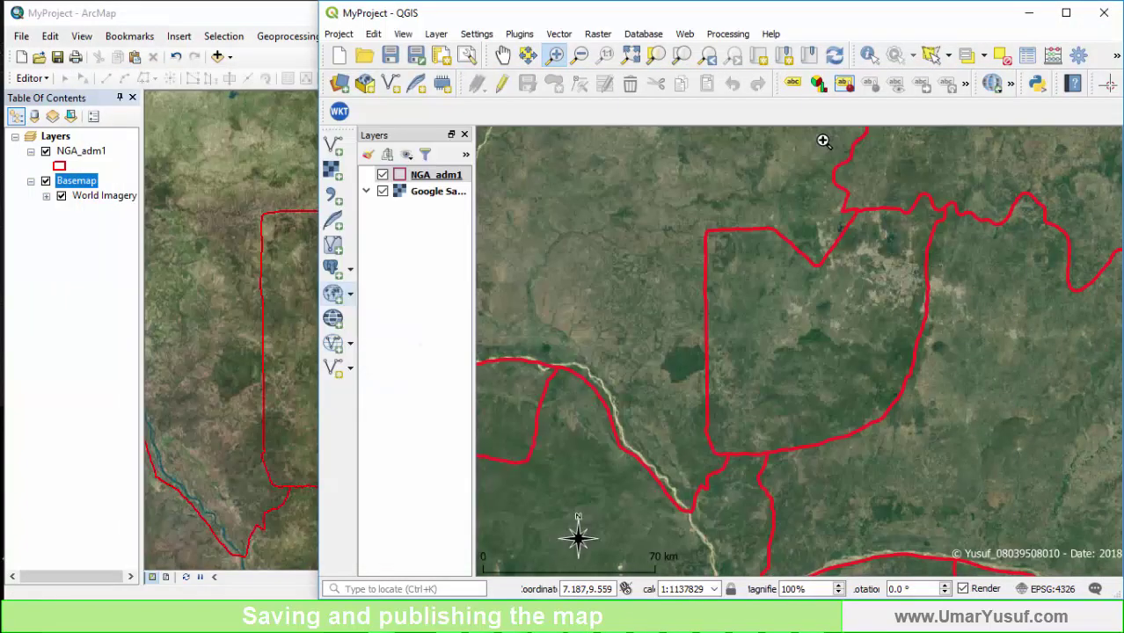
- Switch to ArcMap and start a map export, choosing the Rec > GIS Project > ArcGIS folder as the destination
{"action": "left_click", "coordinate": [261, 10]}
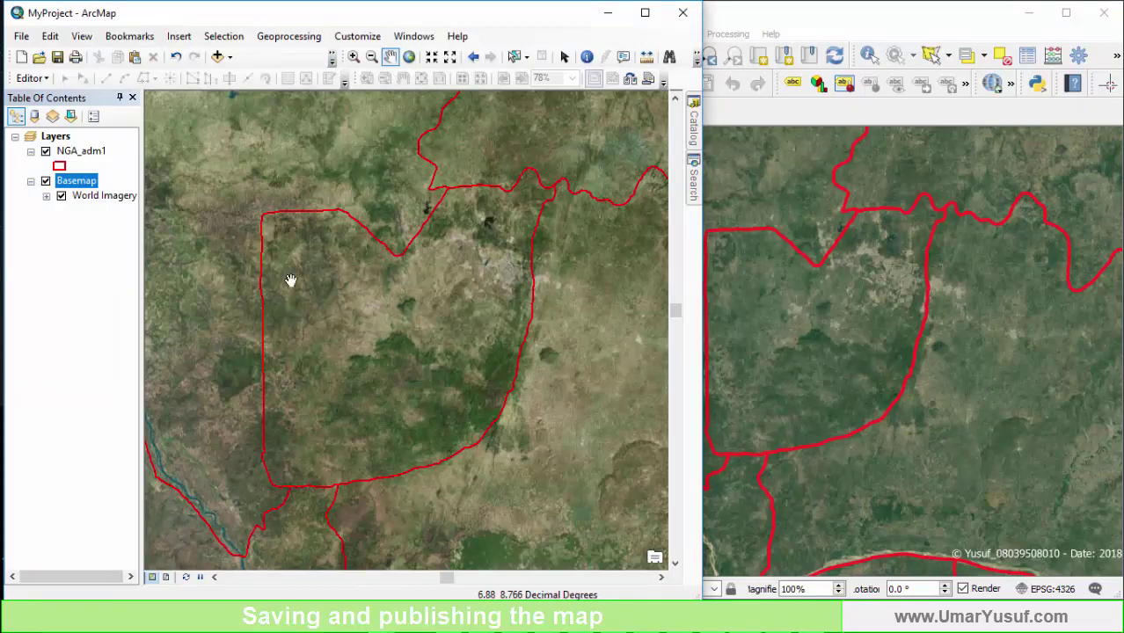
{"action": "left_click", "coordinate": [21, 37]}
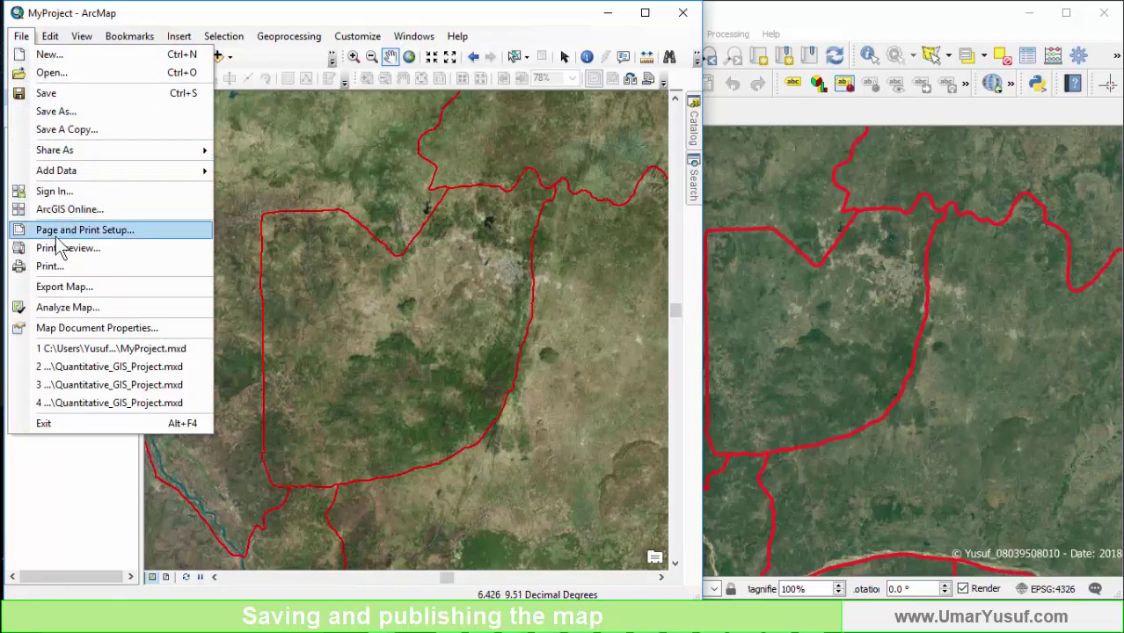
{"action": "left_click", "coordinate": [88, 290]}
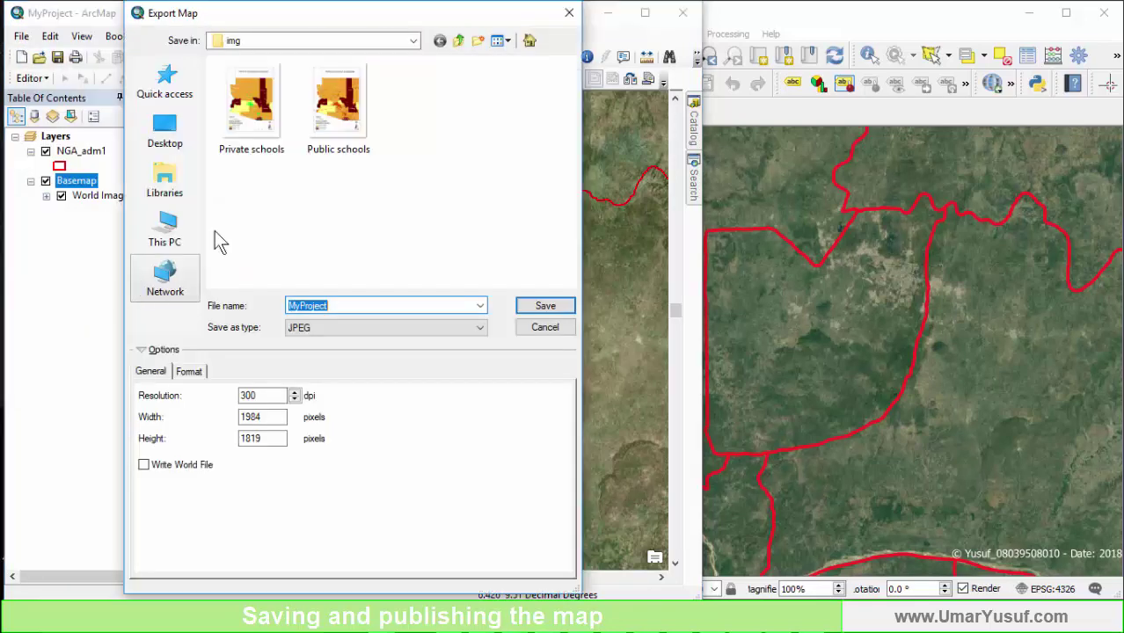
{"action": "left_click", "coordinate": [410, 41]}
{"action": "left_click", "coordinate": [332, 54]}
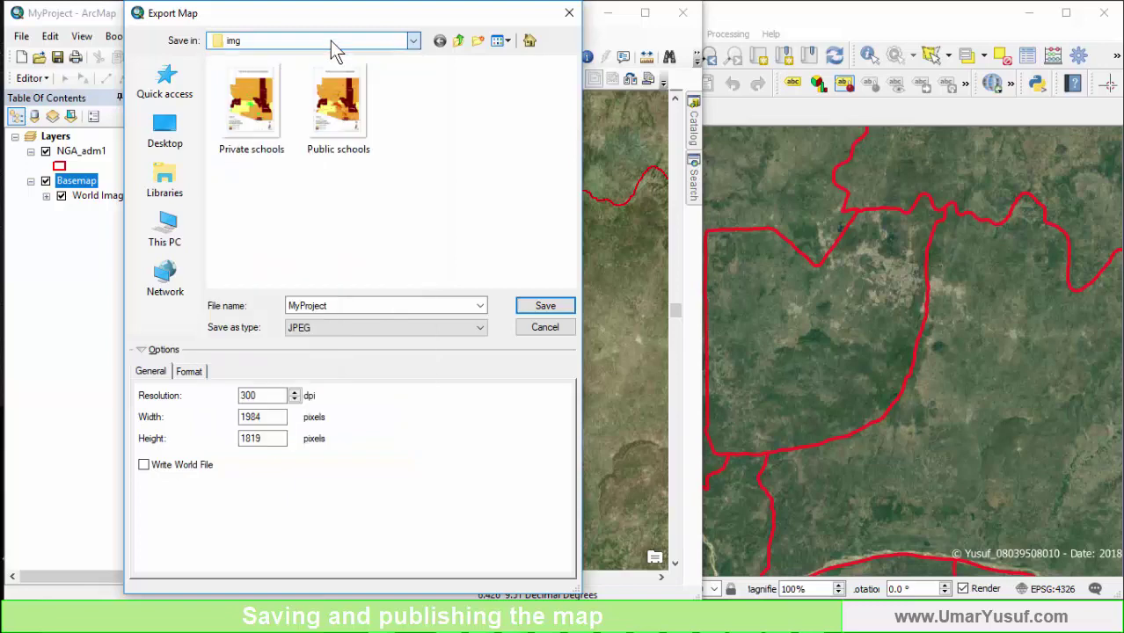
{"action": "left_click", "coordinate": [412, 44]}
{"action": "scroll", "coordinate": [285, 361], "scroll_direction": "down", "scroll_amount": 1}
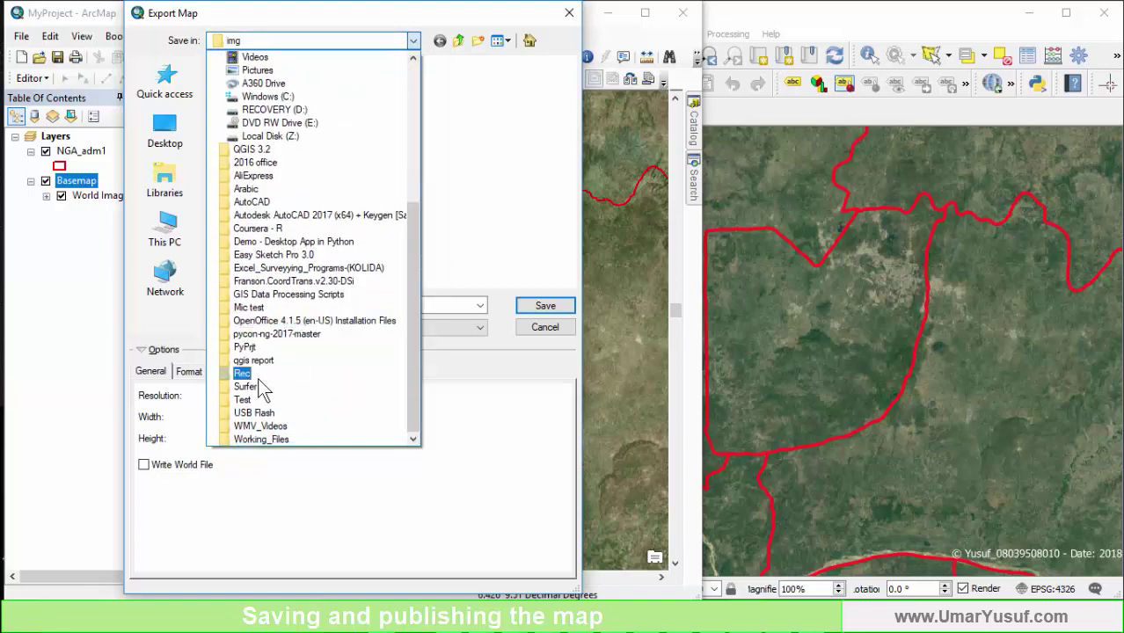
{"action": "left_click", "coordinate": [257, 373]}
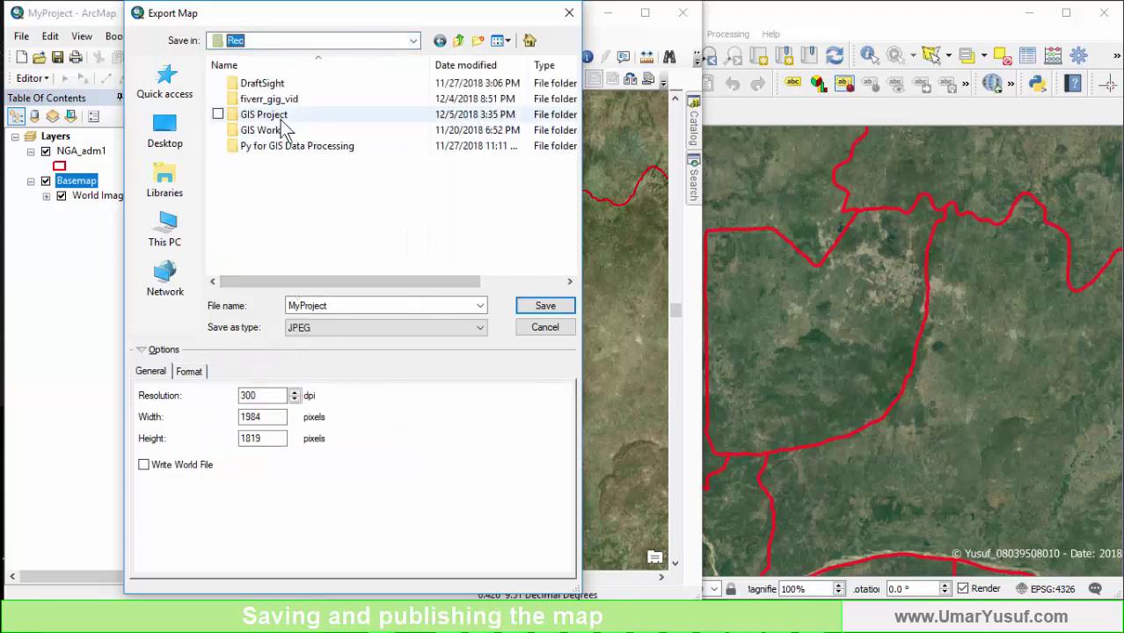
{"action": "double_click", "coordinate": [281, 115]}
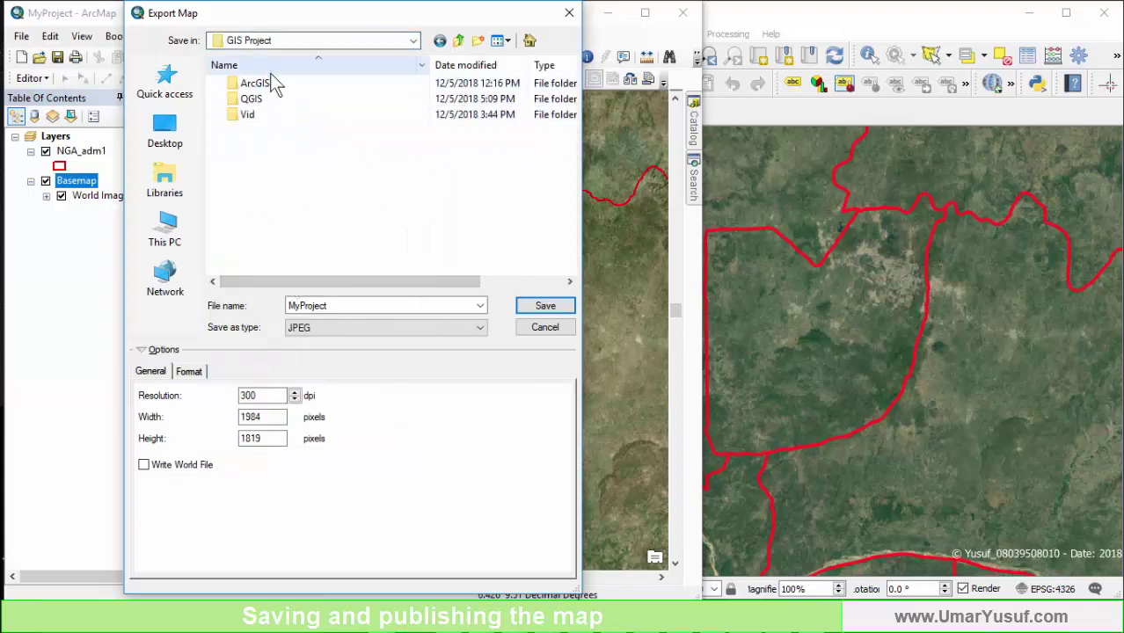
{"action": "double_click", "coordinate": [273, 81]}
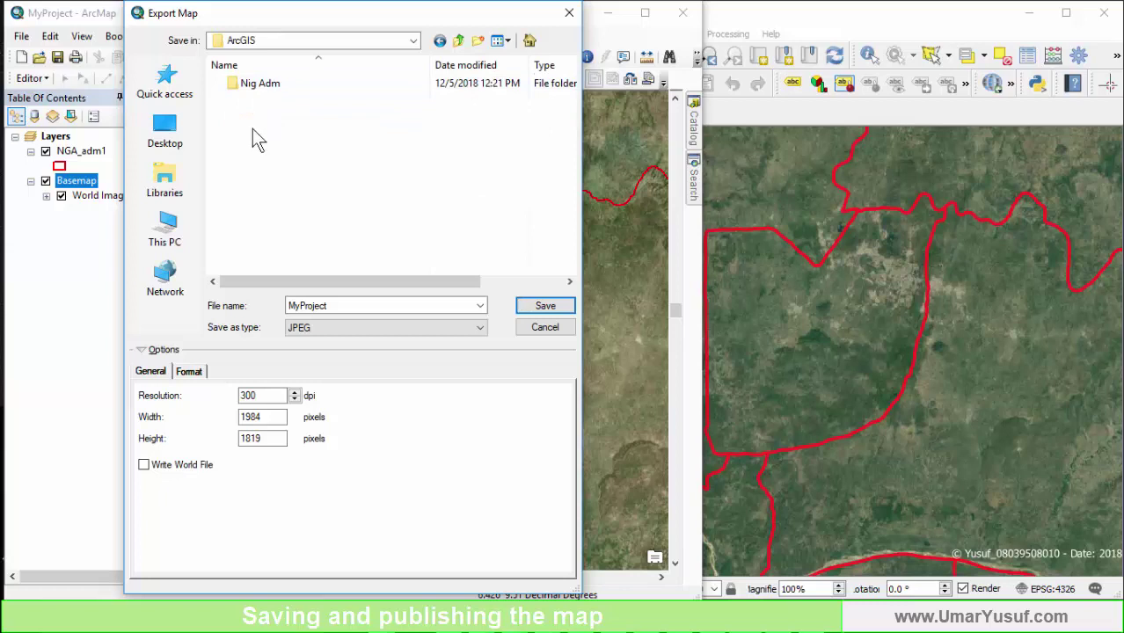
- Create a folder named "images" inside the ArcGIS folder and open it for the export
{"action": "left_click", "coordinate": [480, 42]}
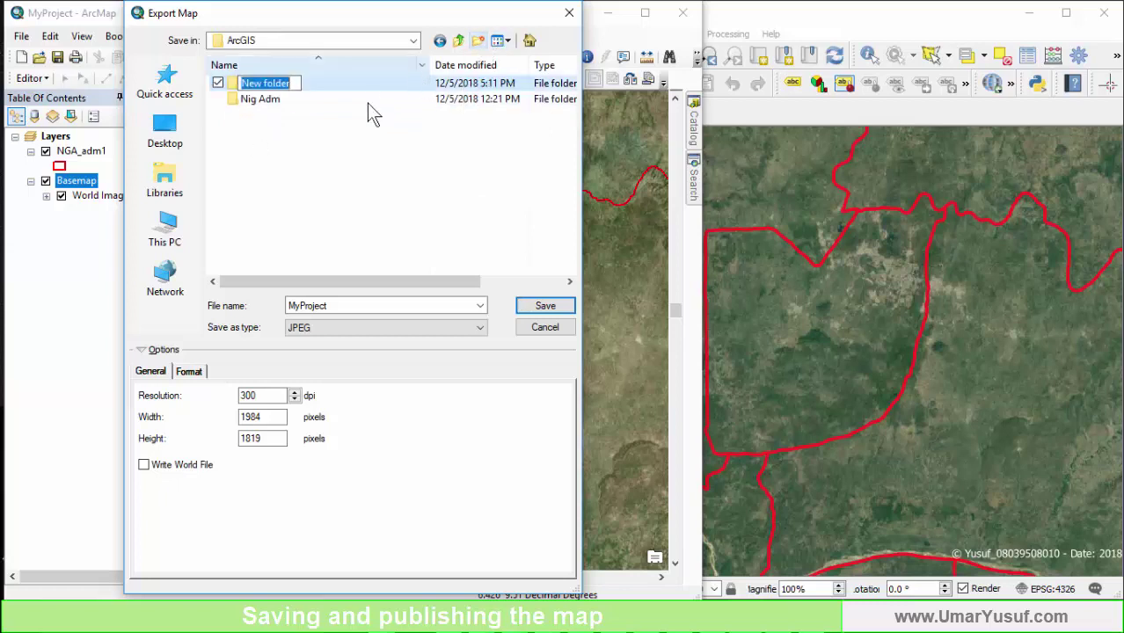
{"action": "type", "text": "im"}
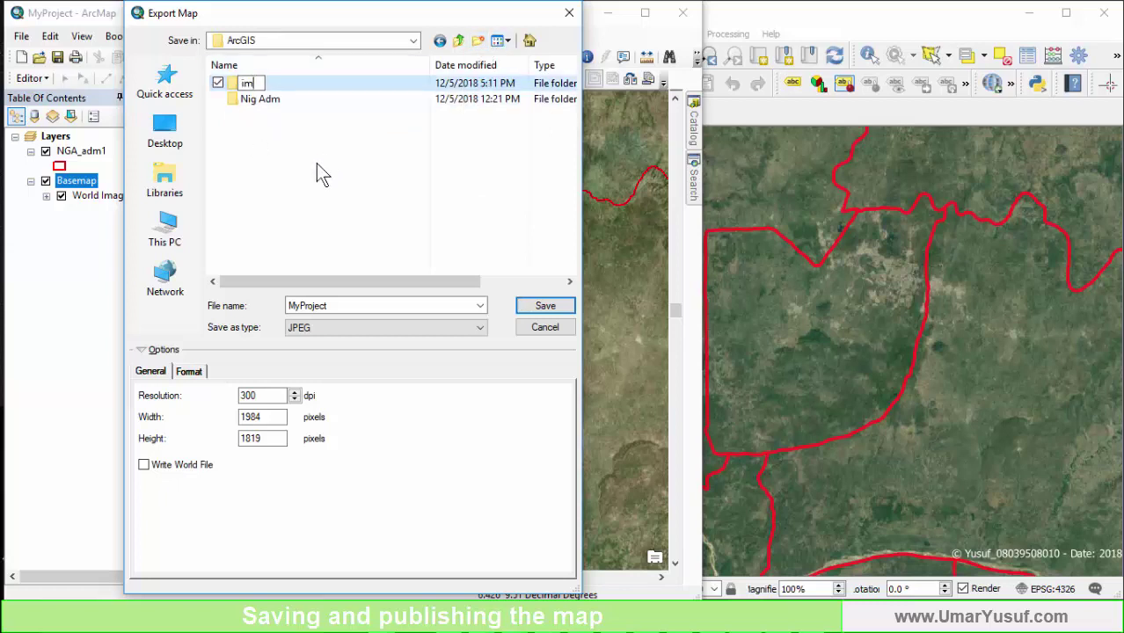
{"action": "type", "text": "ages"}
{"action": "key", "text": "Return"}
{"action": "double_click", "coordinate": [282, 84]}
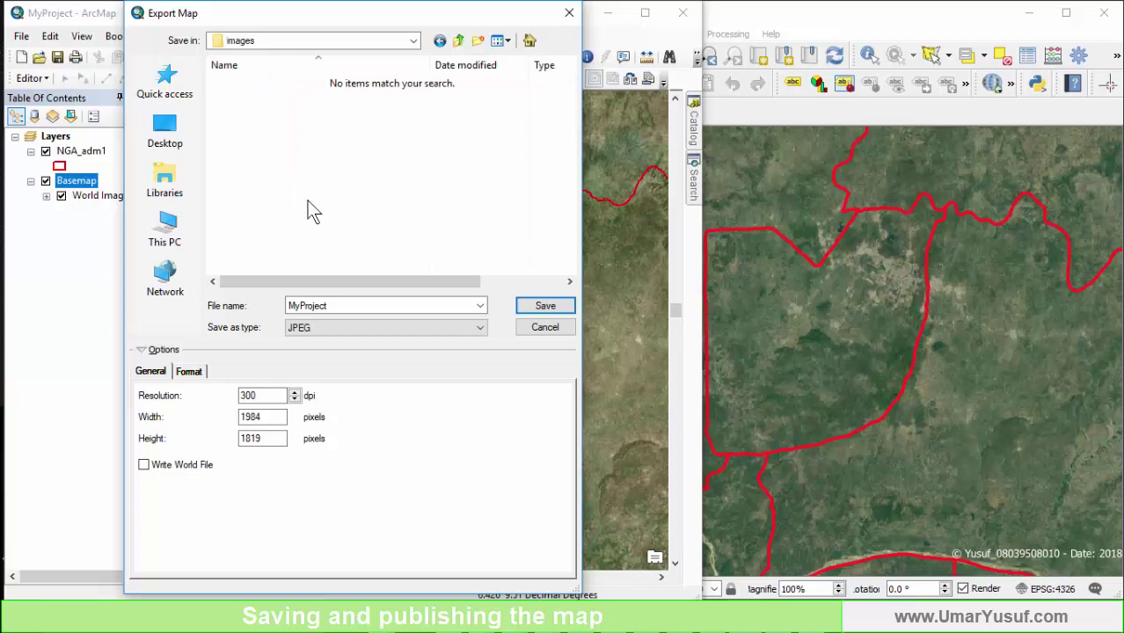
- Name the exported map FCT-Abuja and set its file type to PNG
{"action": "double_click", "coordinate": [302, 306]}
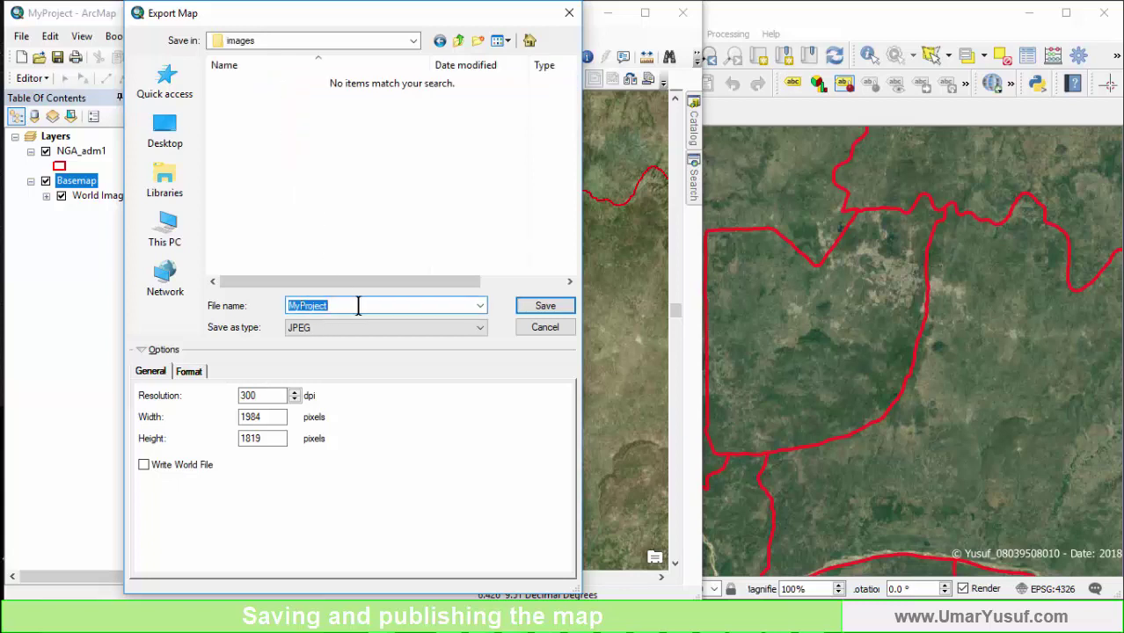
{"action": "type", "text": "FCT-Abuja"}
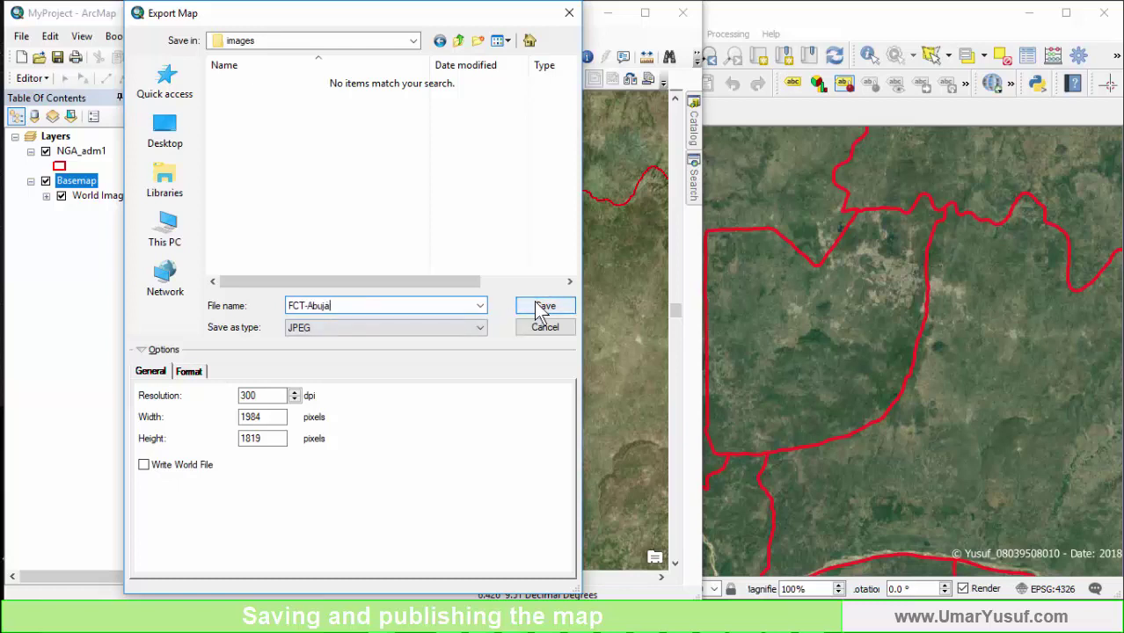
{"action": "left_click", "coordinate": [345, 334]}
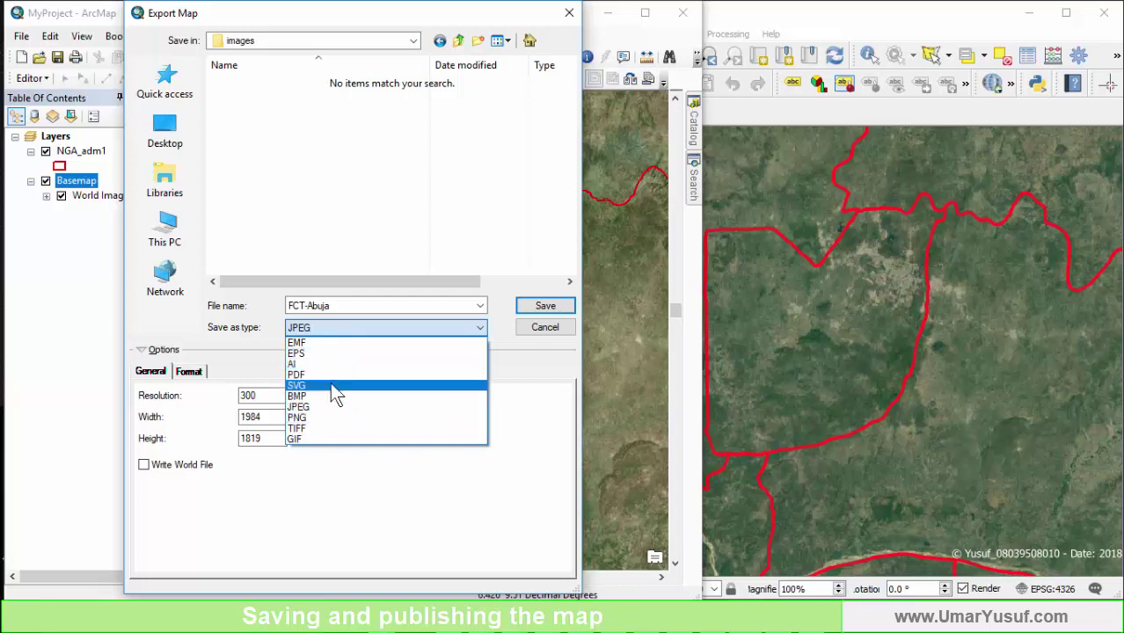
{"action": "left_click", "coordinate": [316, 417]}
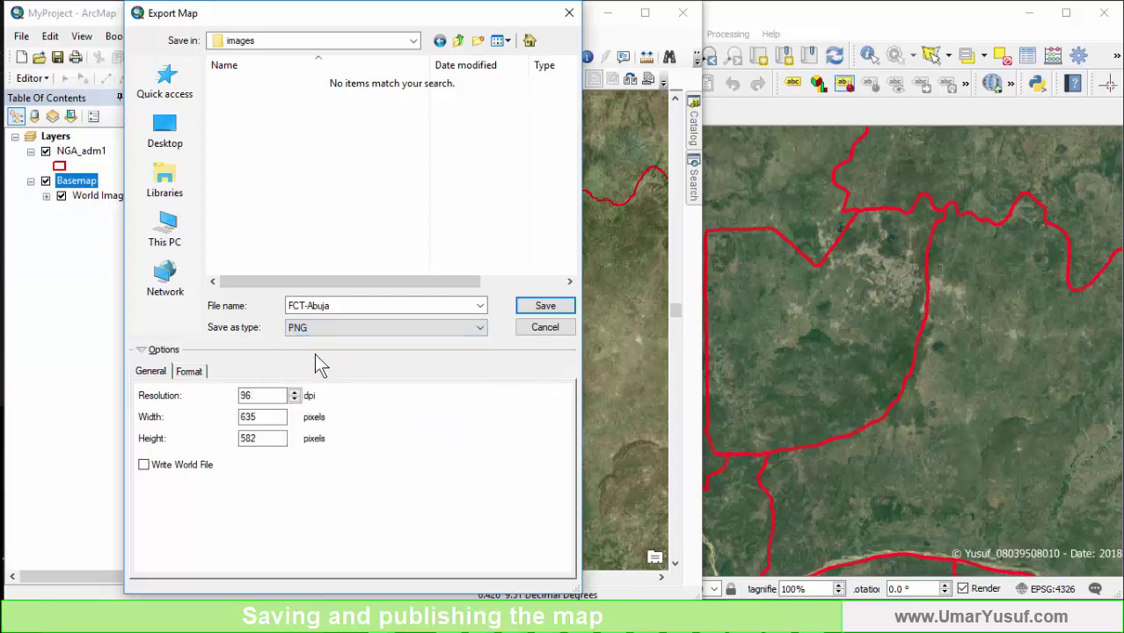
- Save the FCT-Abuja PNG export to the images folder and switch ArcMap to Layout View
{"action": "left_click", "coordinate": [546, 307]}
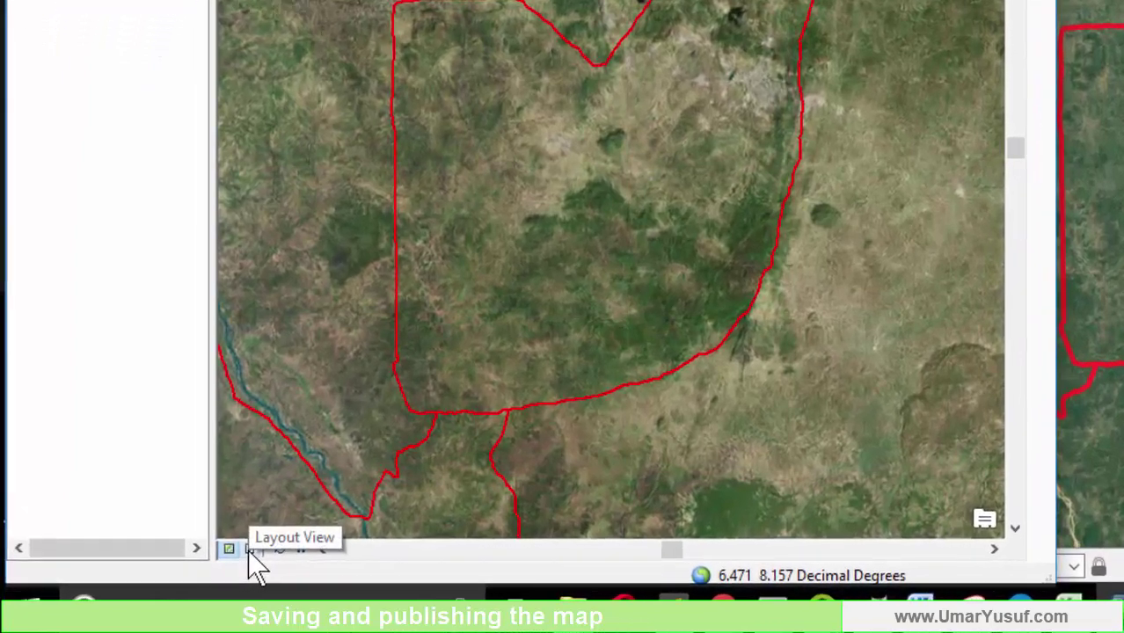
{"action": "left_click", "coordinate": [242, 552]}
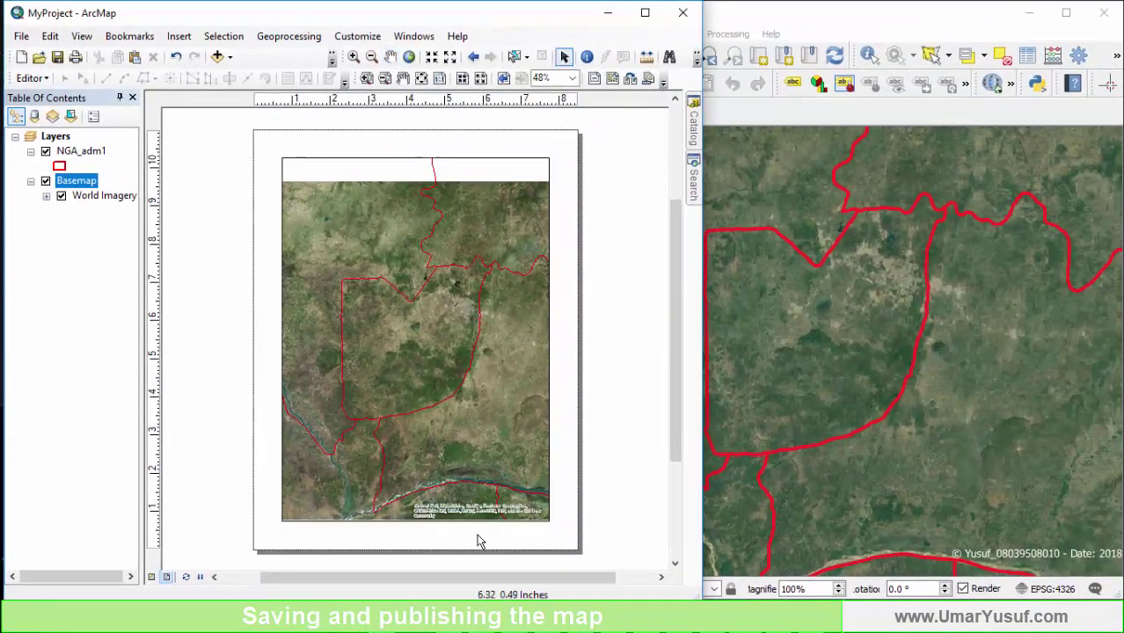
- Switch to QGIS and create a new print layout titled "map1"
{"action": "left_click", "coordinate": [915, 14]}
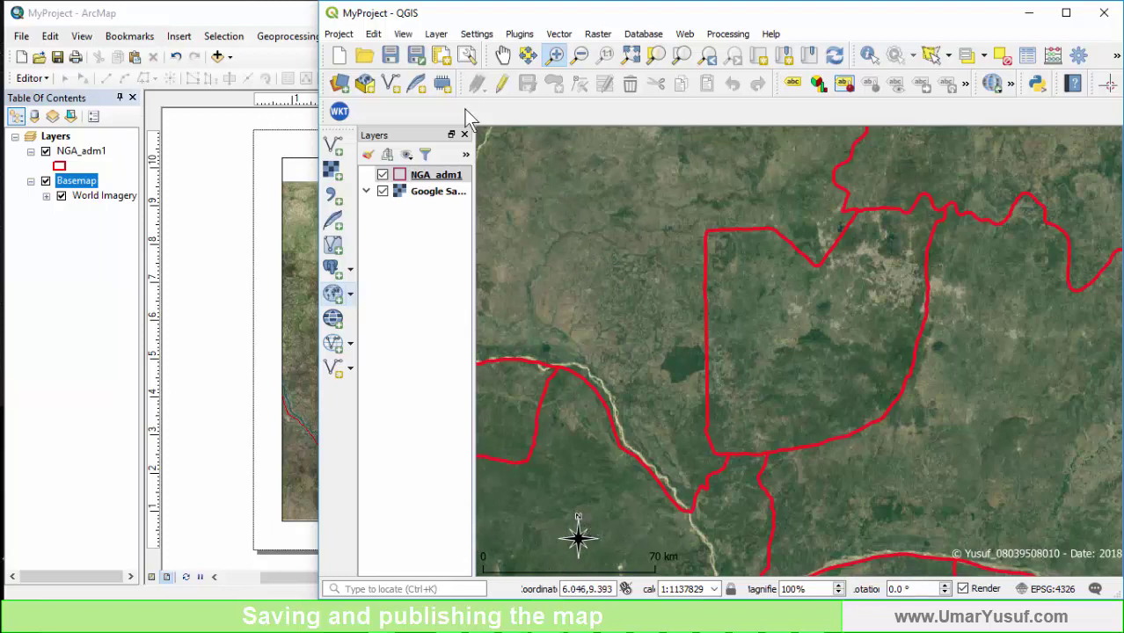
{"action": "left_click", "coordinate": [340, 36]}
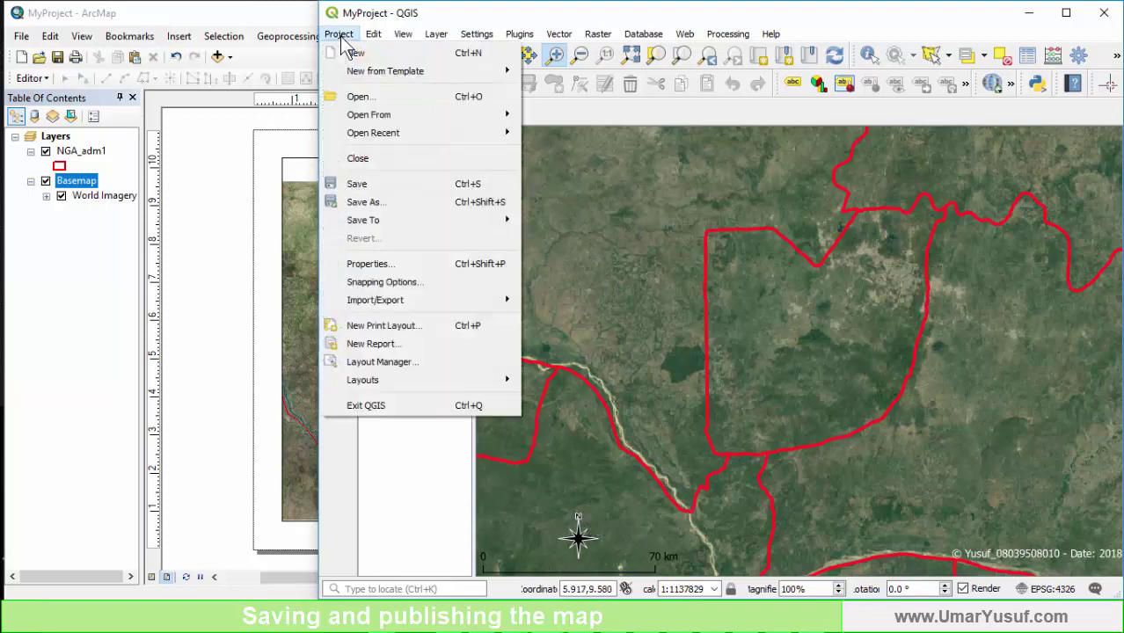
{"action": "left_click", "coordinate": [413, 335]}
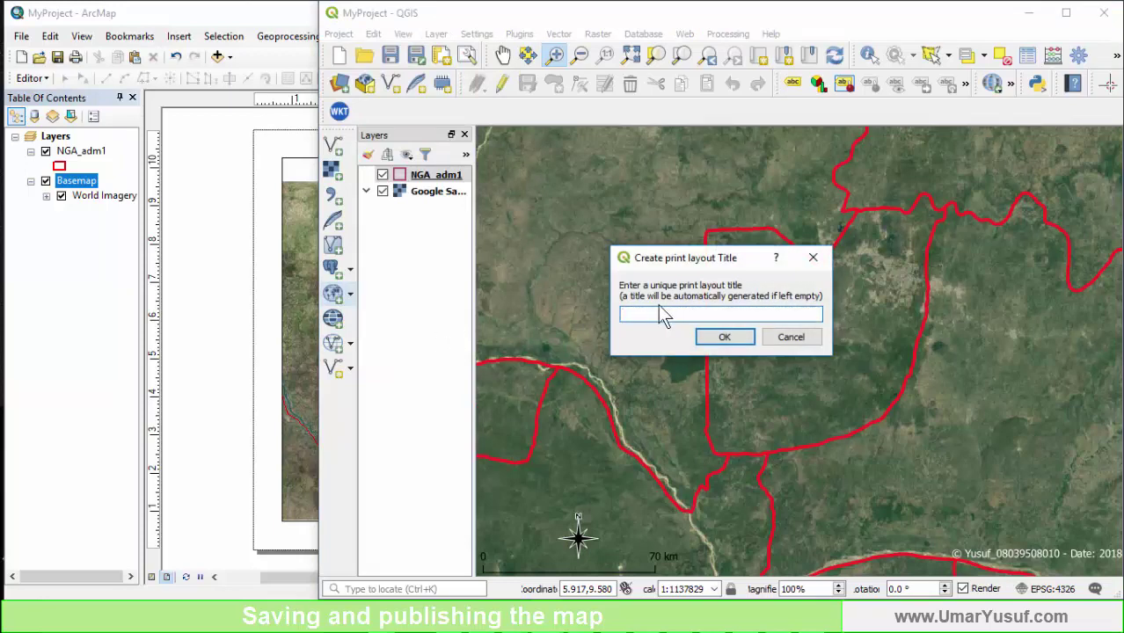
{"action": "left_click", "coordinate": [656, 318]}
{"action": "type", "text": "ma"}
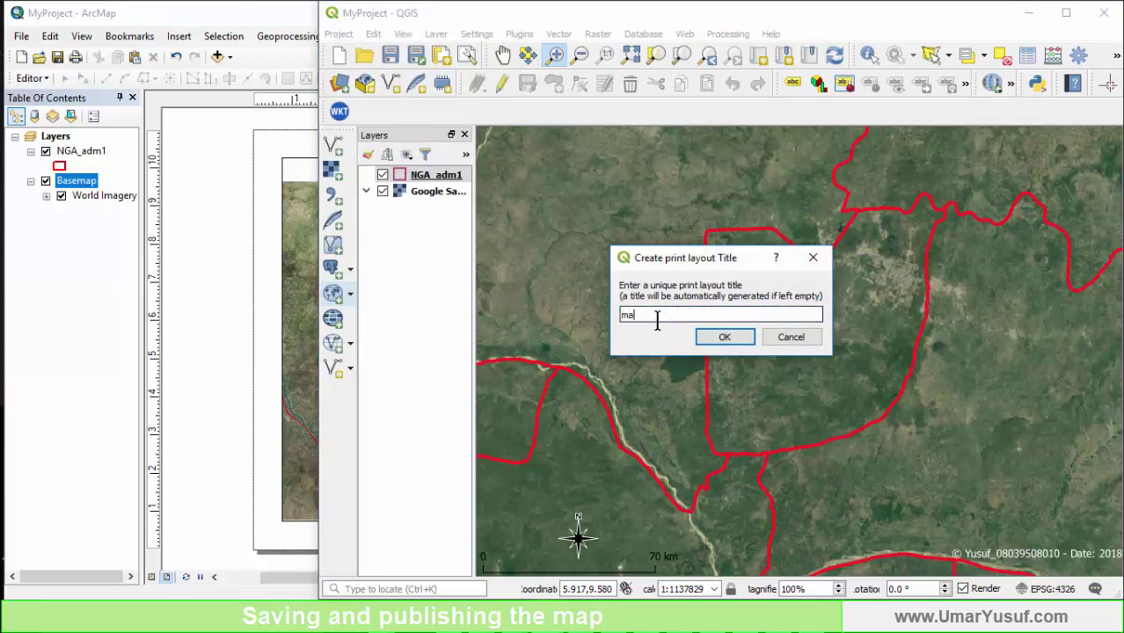
{"action": "type", "text": "p1"}
{"action": "left_click", "coordinate": [724, 336]}
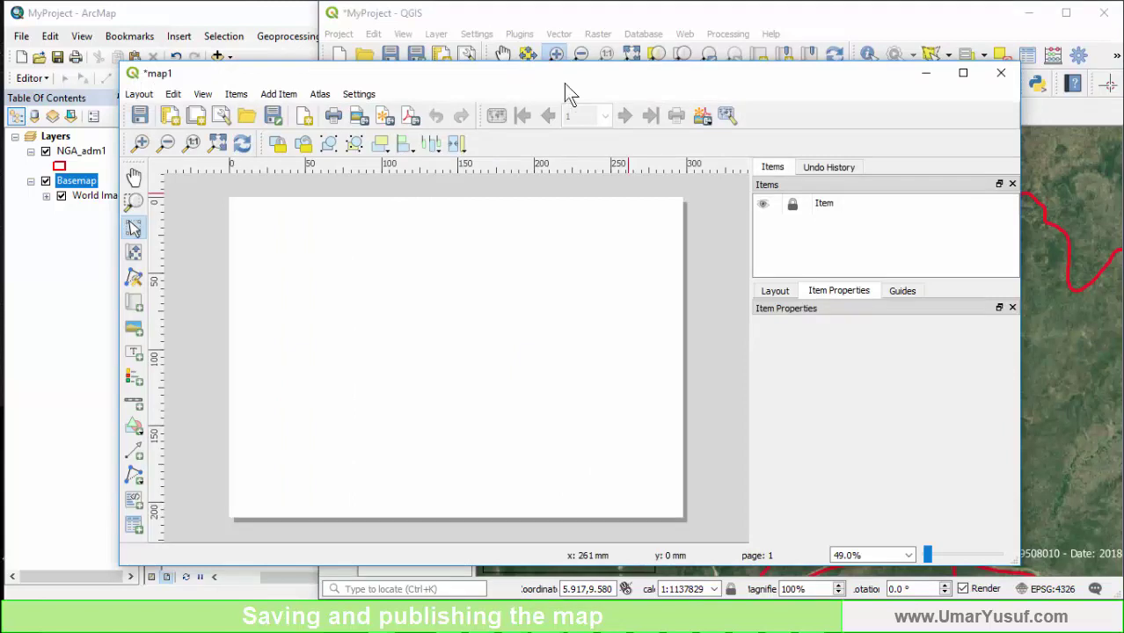
{"action": "left_click_drag", "start_coordinate": [565, 85], "coordinate": [579, 83]}
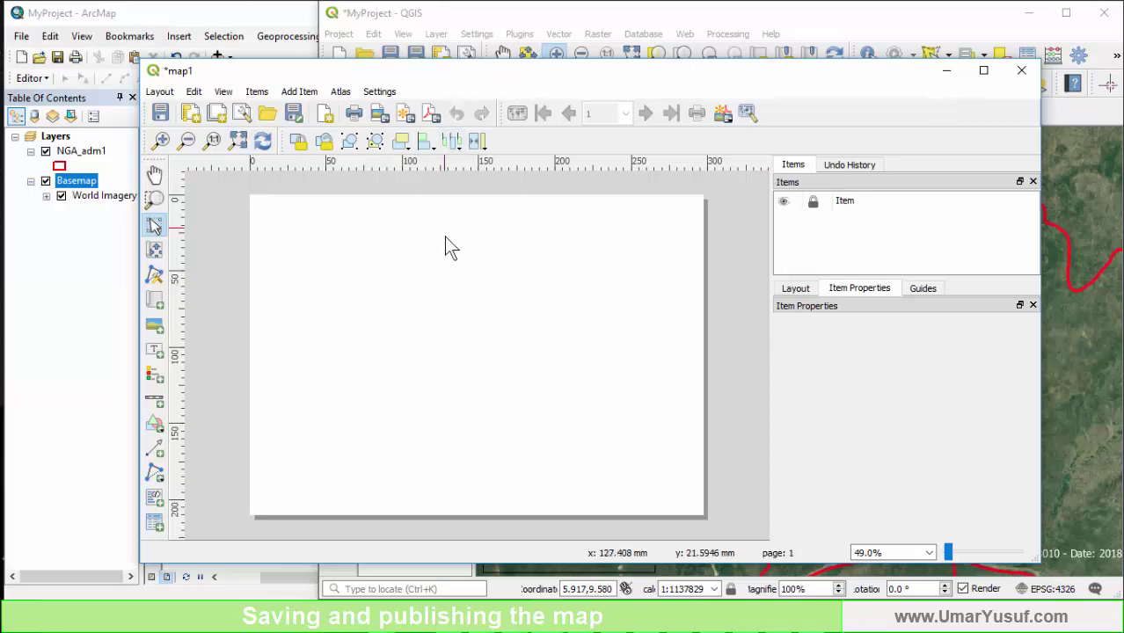
- Close the map1 layout window, view the ArcMap page layout, and return to the QGIS main window
{"action": "left_click", "coordinate": [1020, 77]}
{"action": "left_click", "coordinate": [225, 9]}
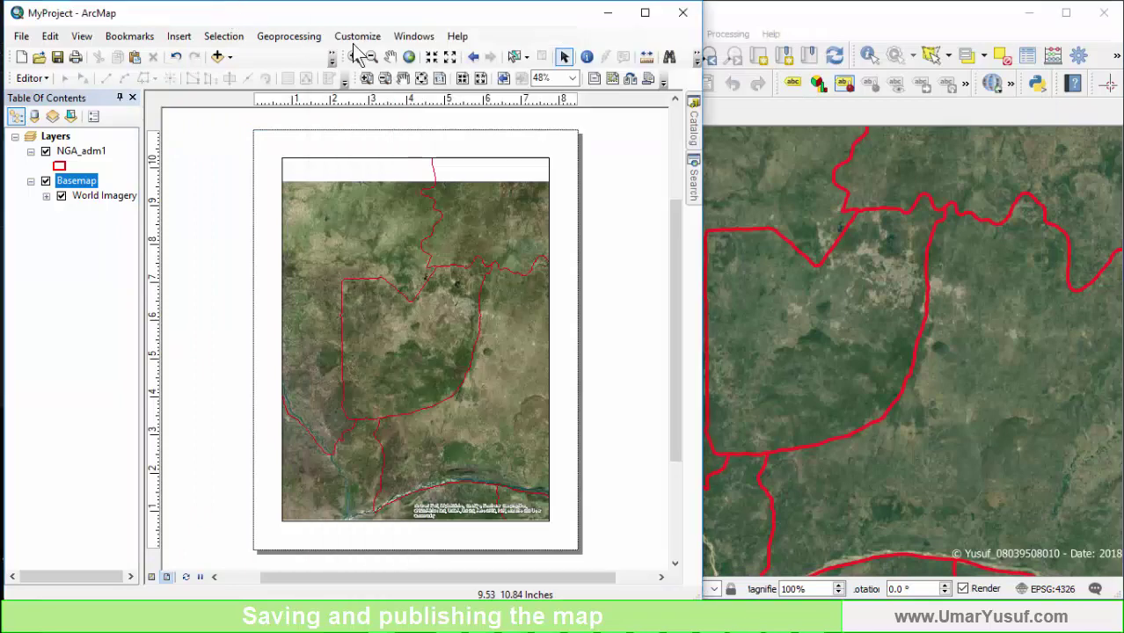
{"action": "left_click", "coordinate": [824, 17]}
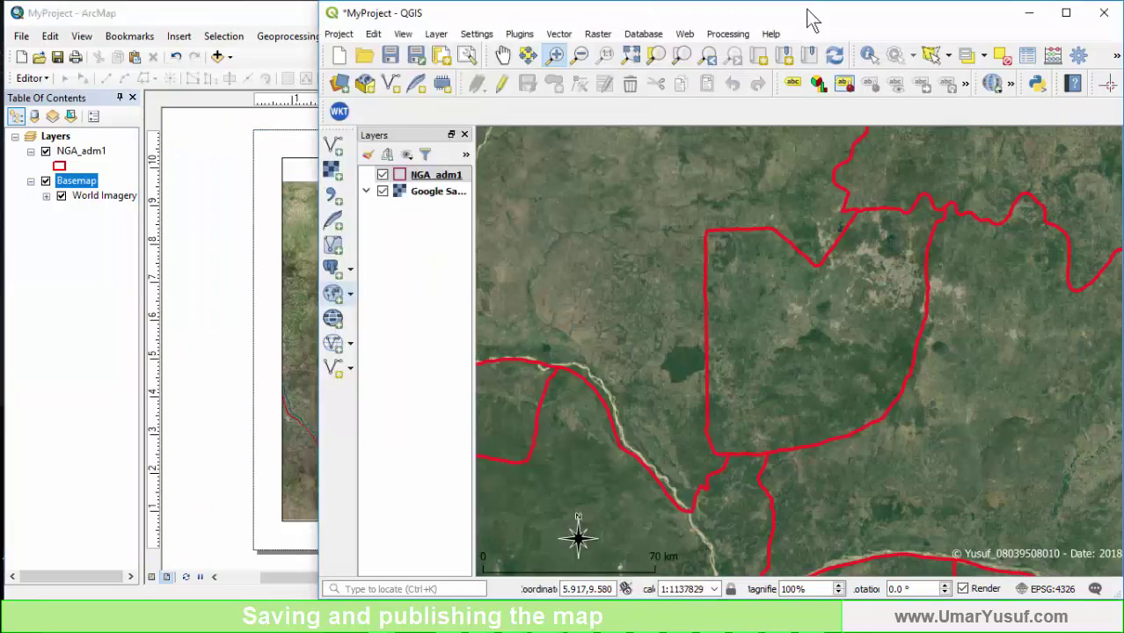